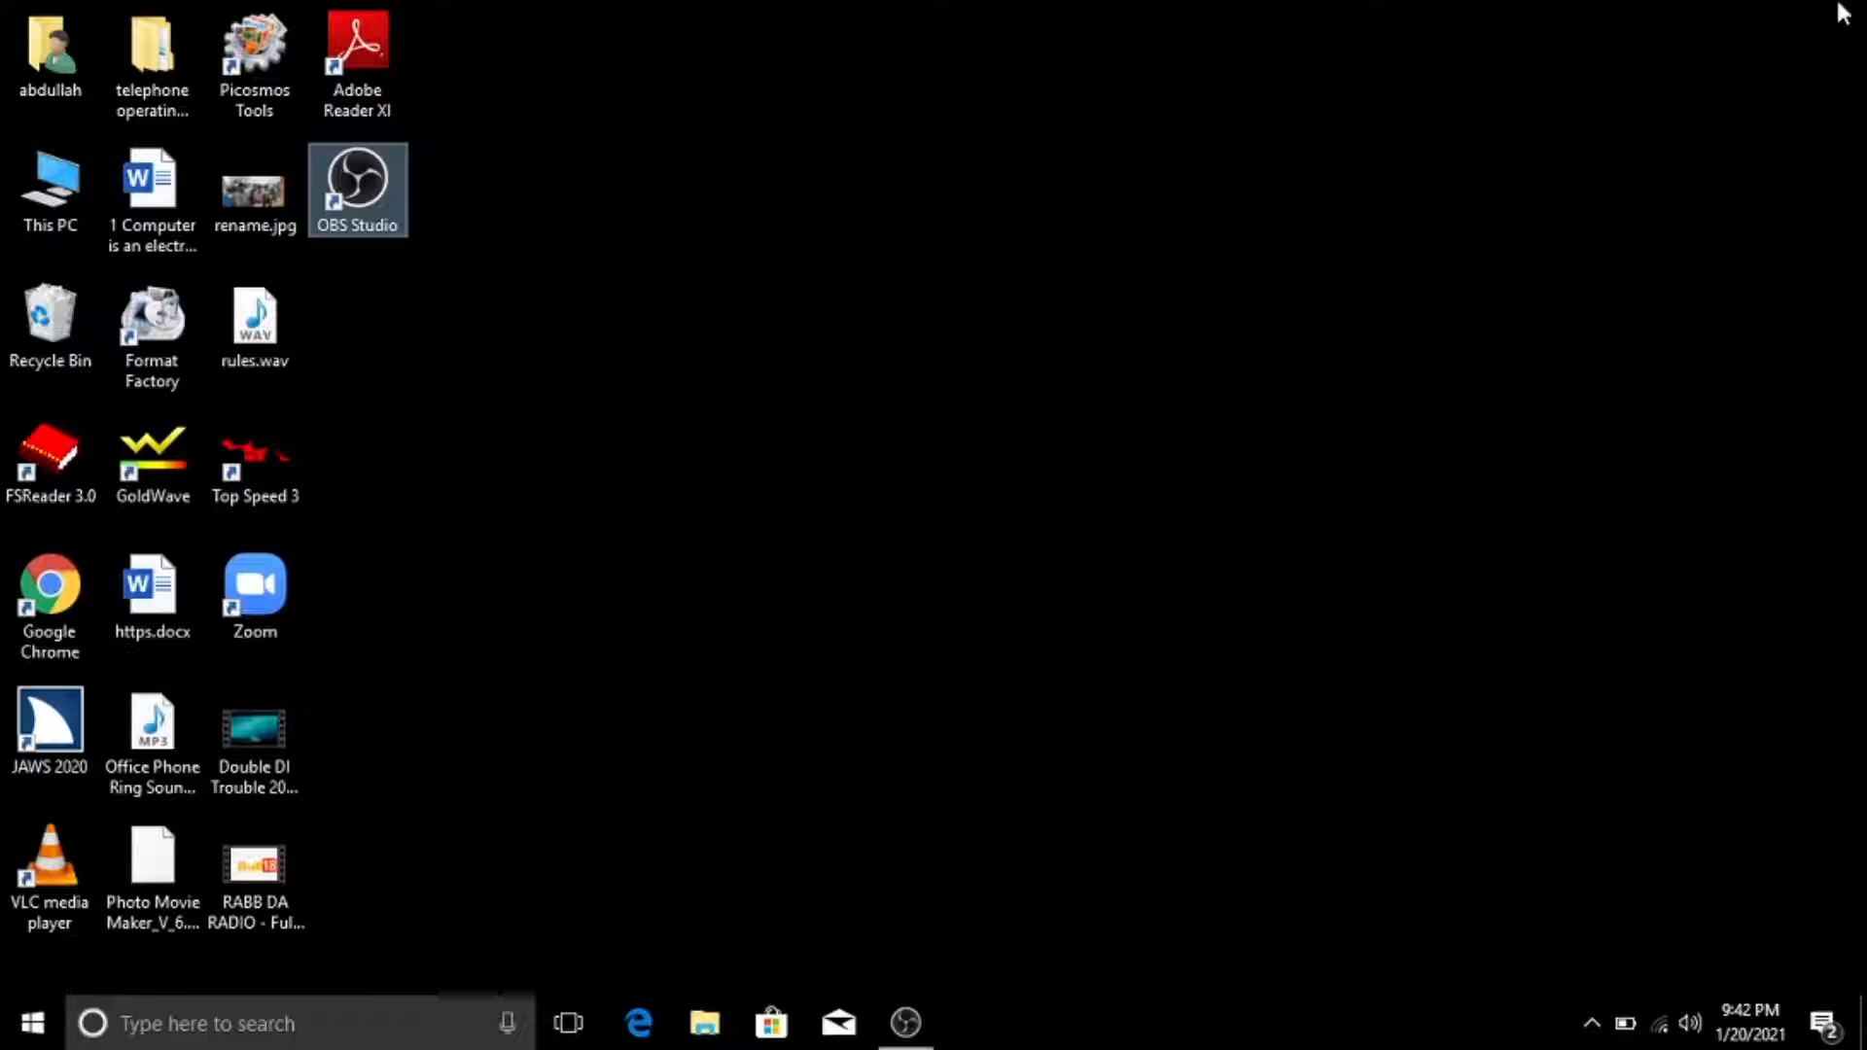
- Launch Excel and open a new blank workbook
key(super+r)
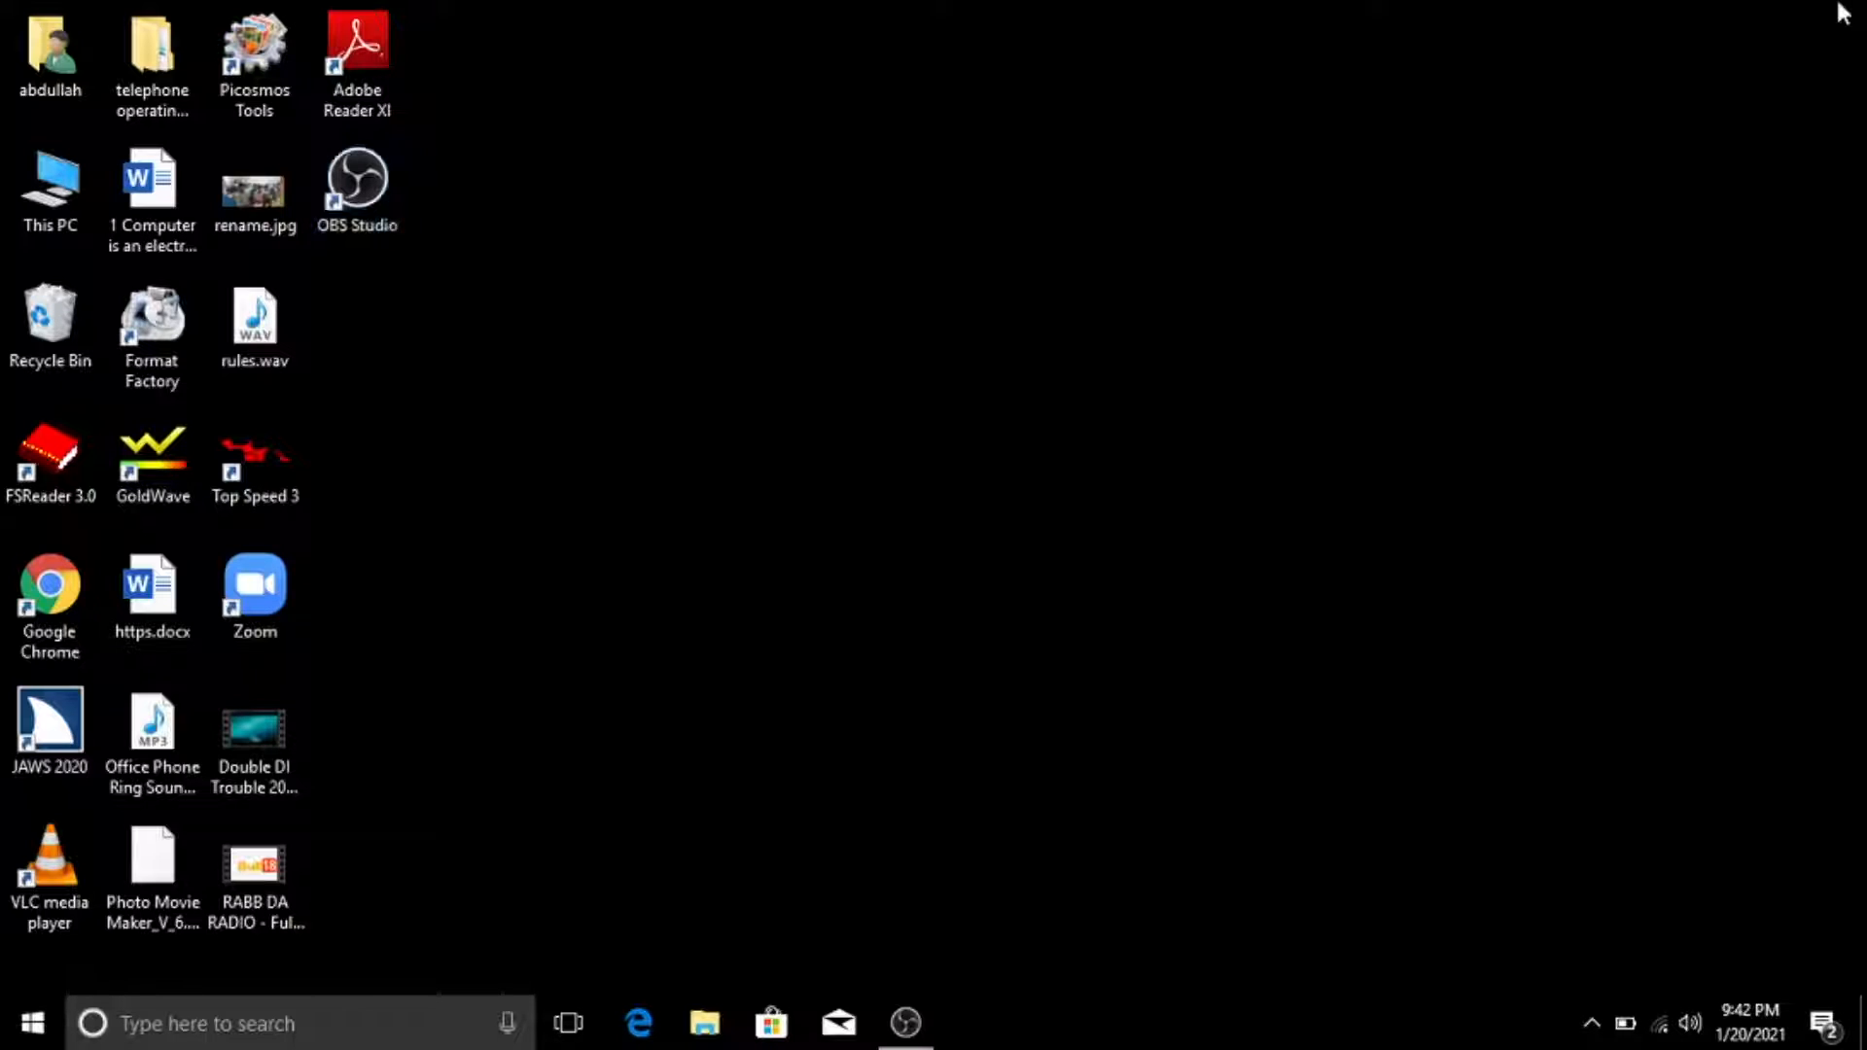
key(Return)
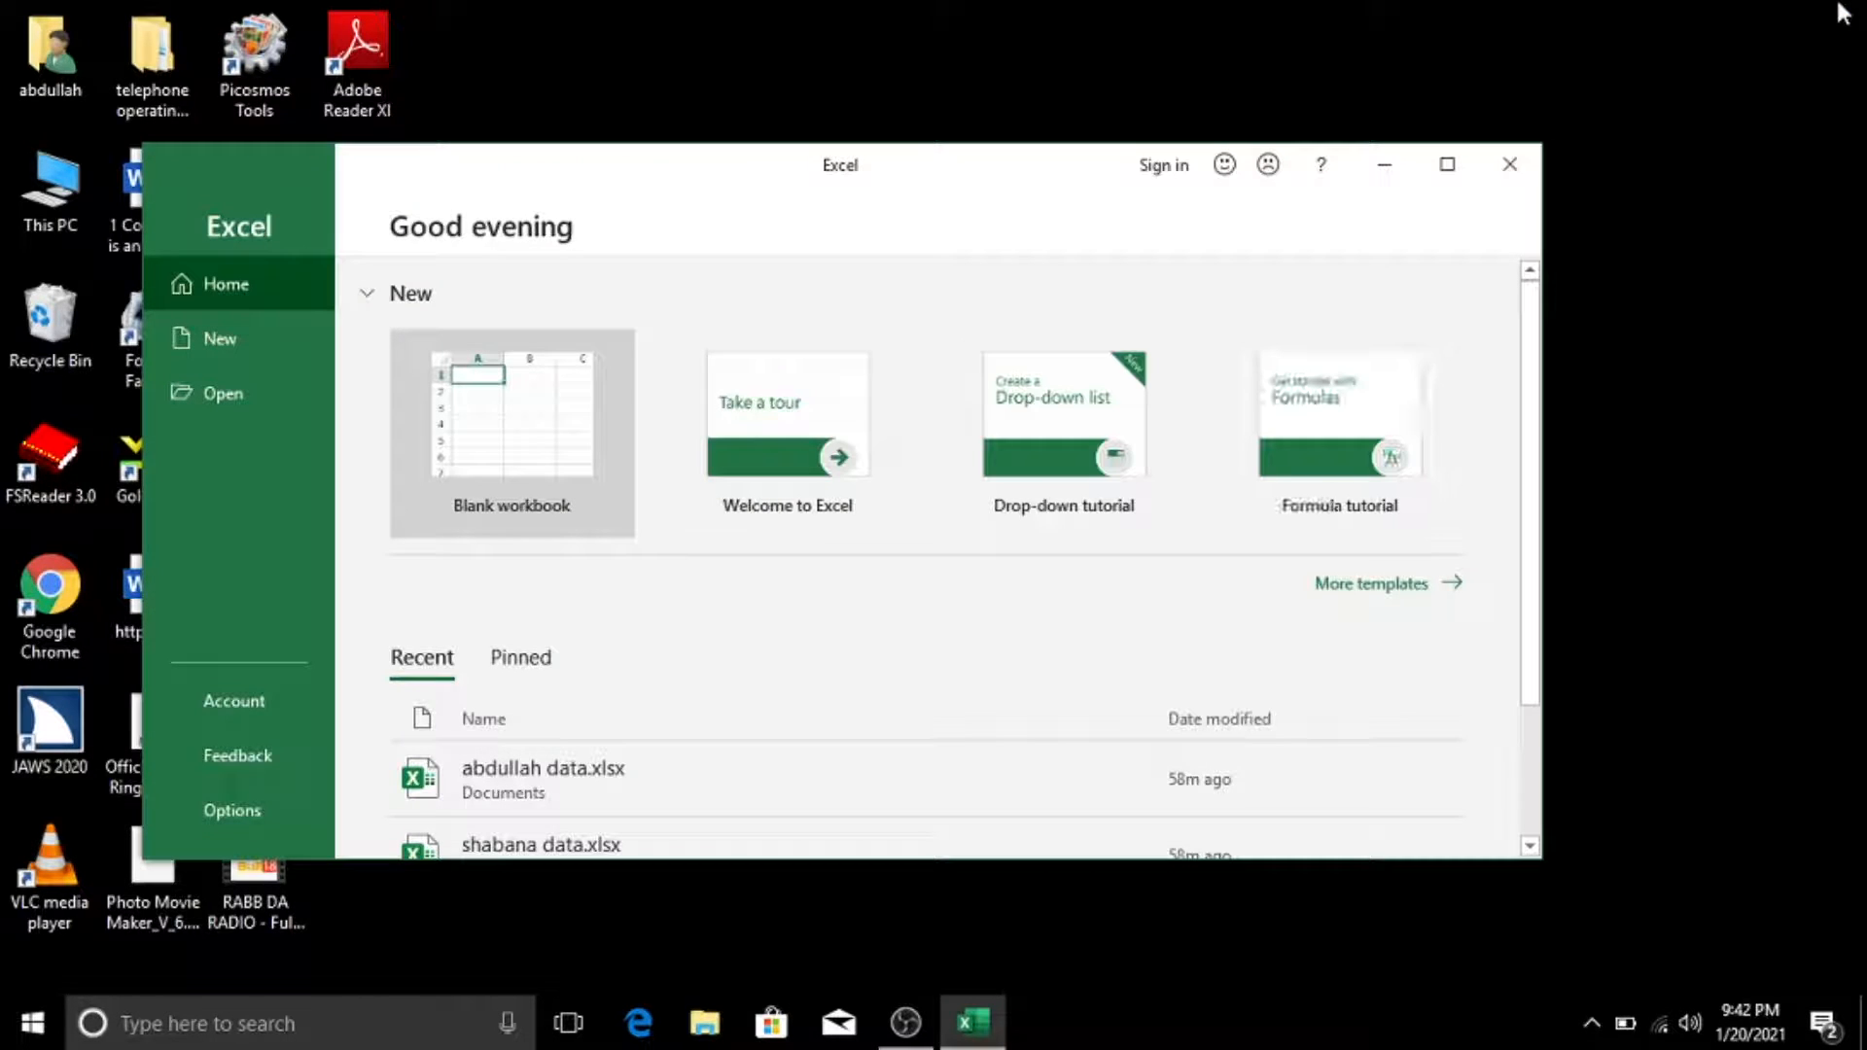
key(Escape)
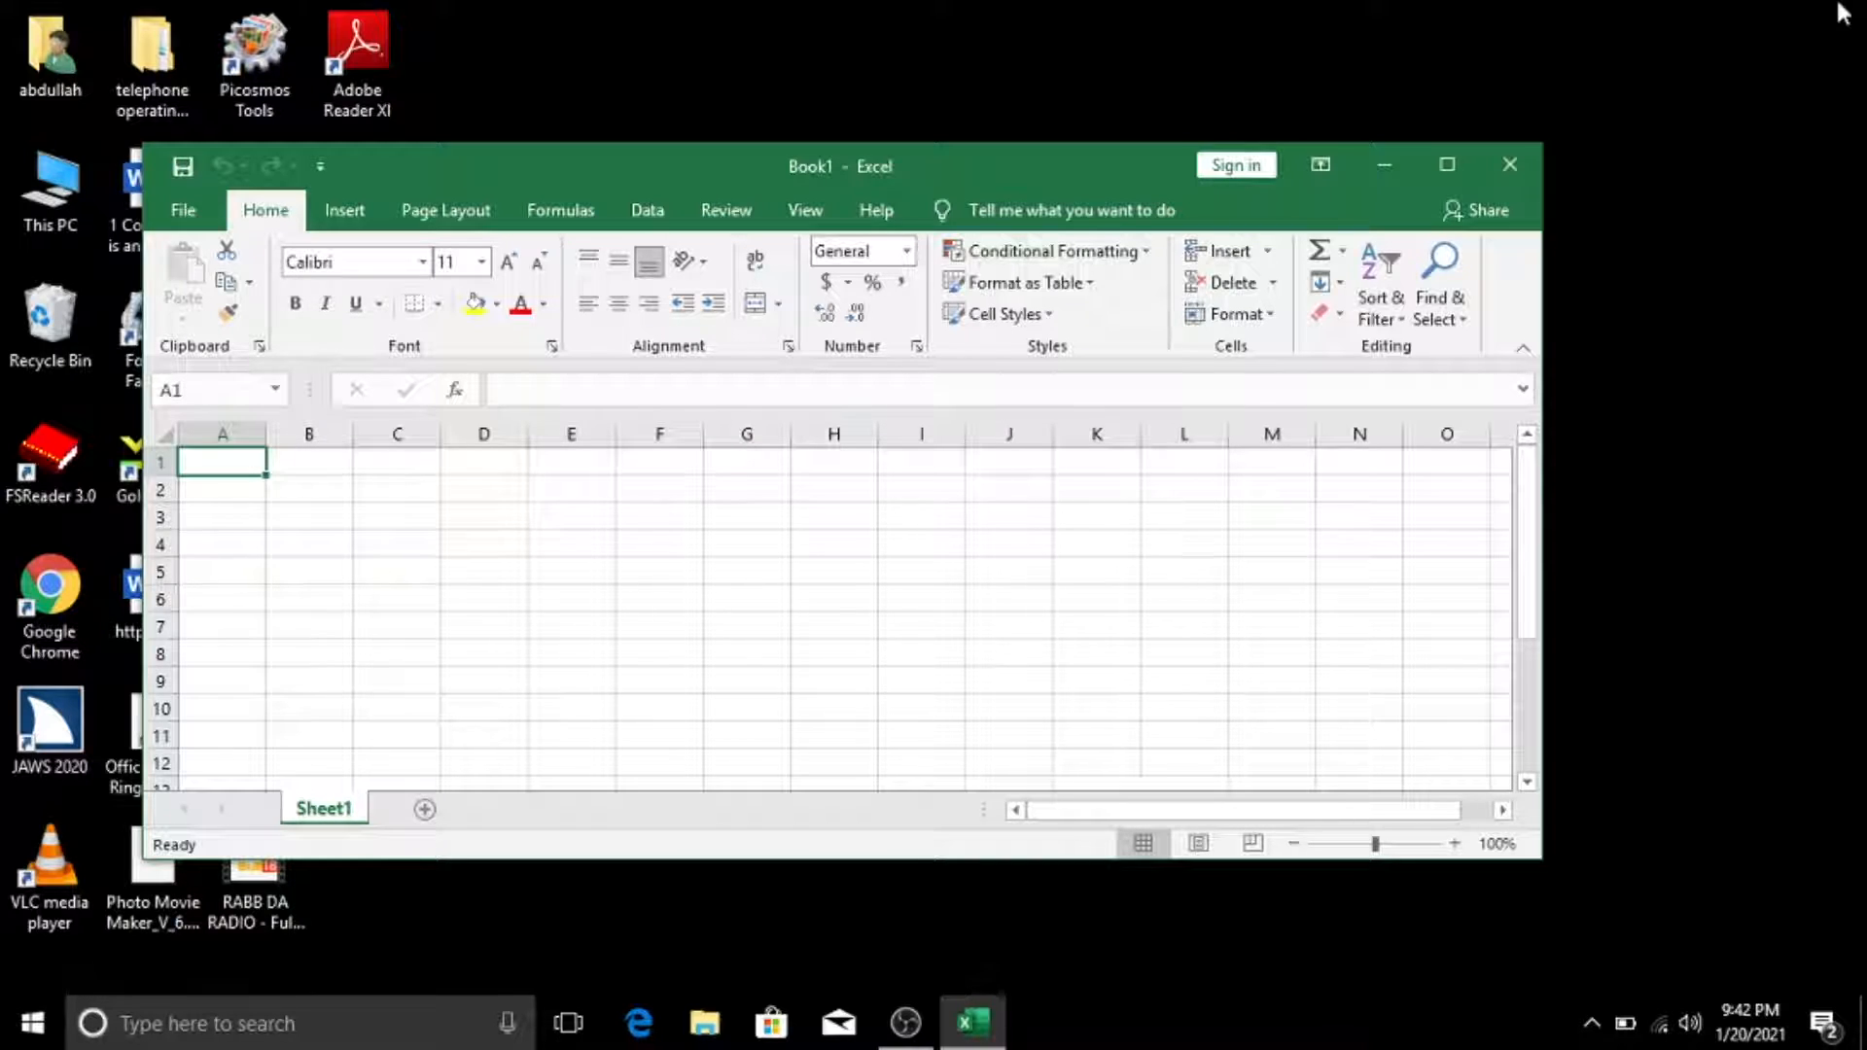
key(F6)
key(F6)
key(Tab)
key(Tab)
key(Tab)
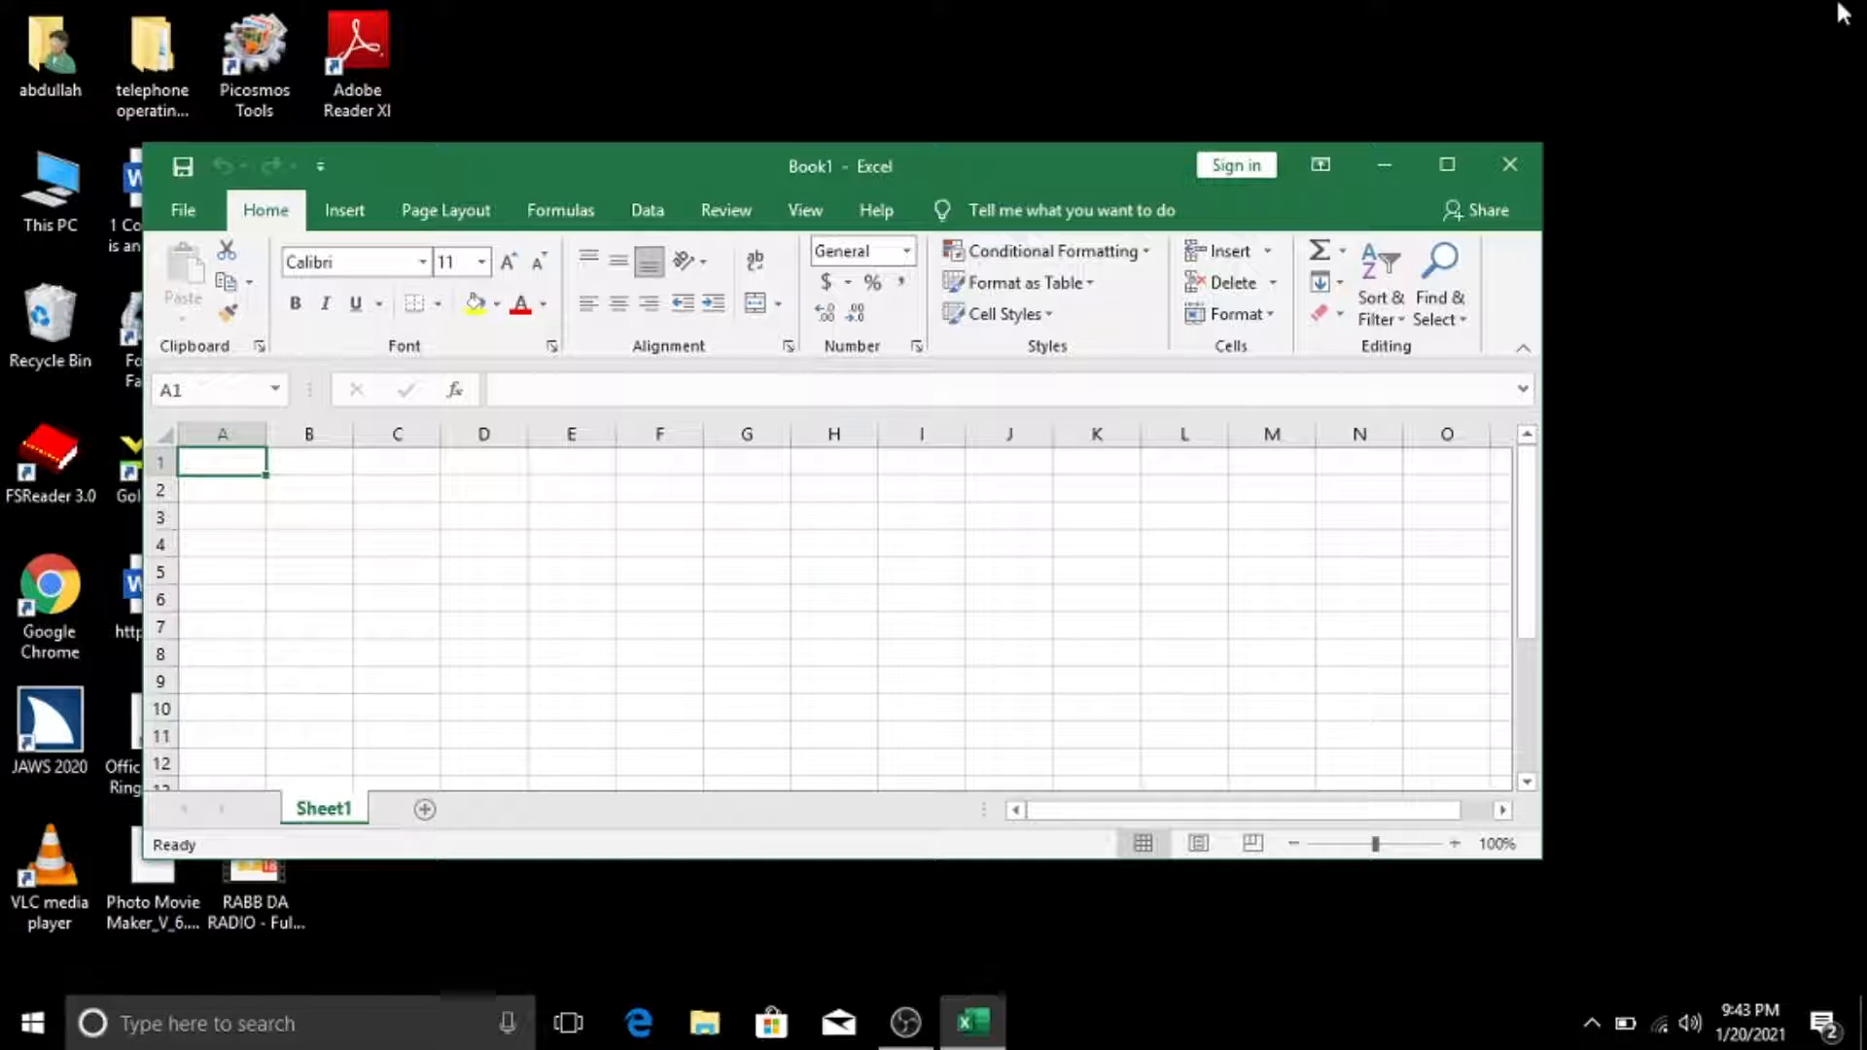
key(alt)
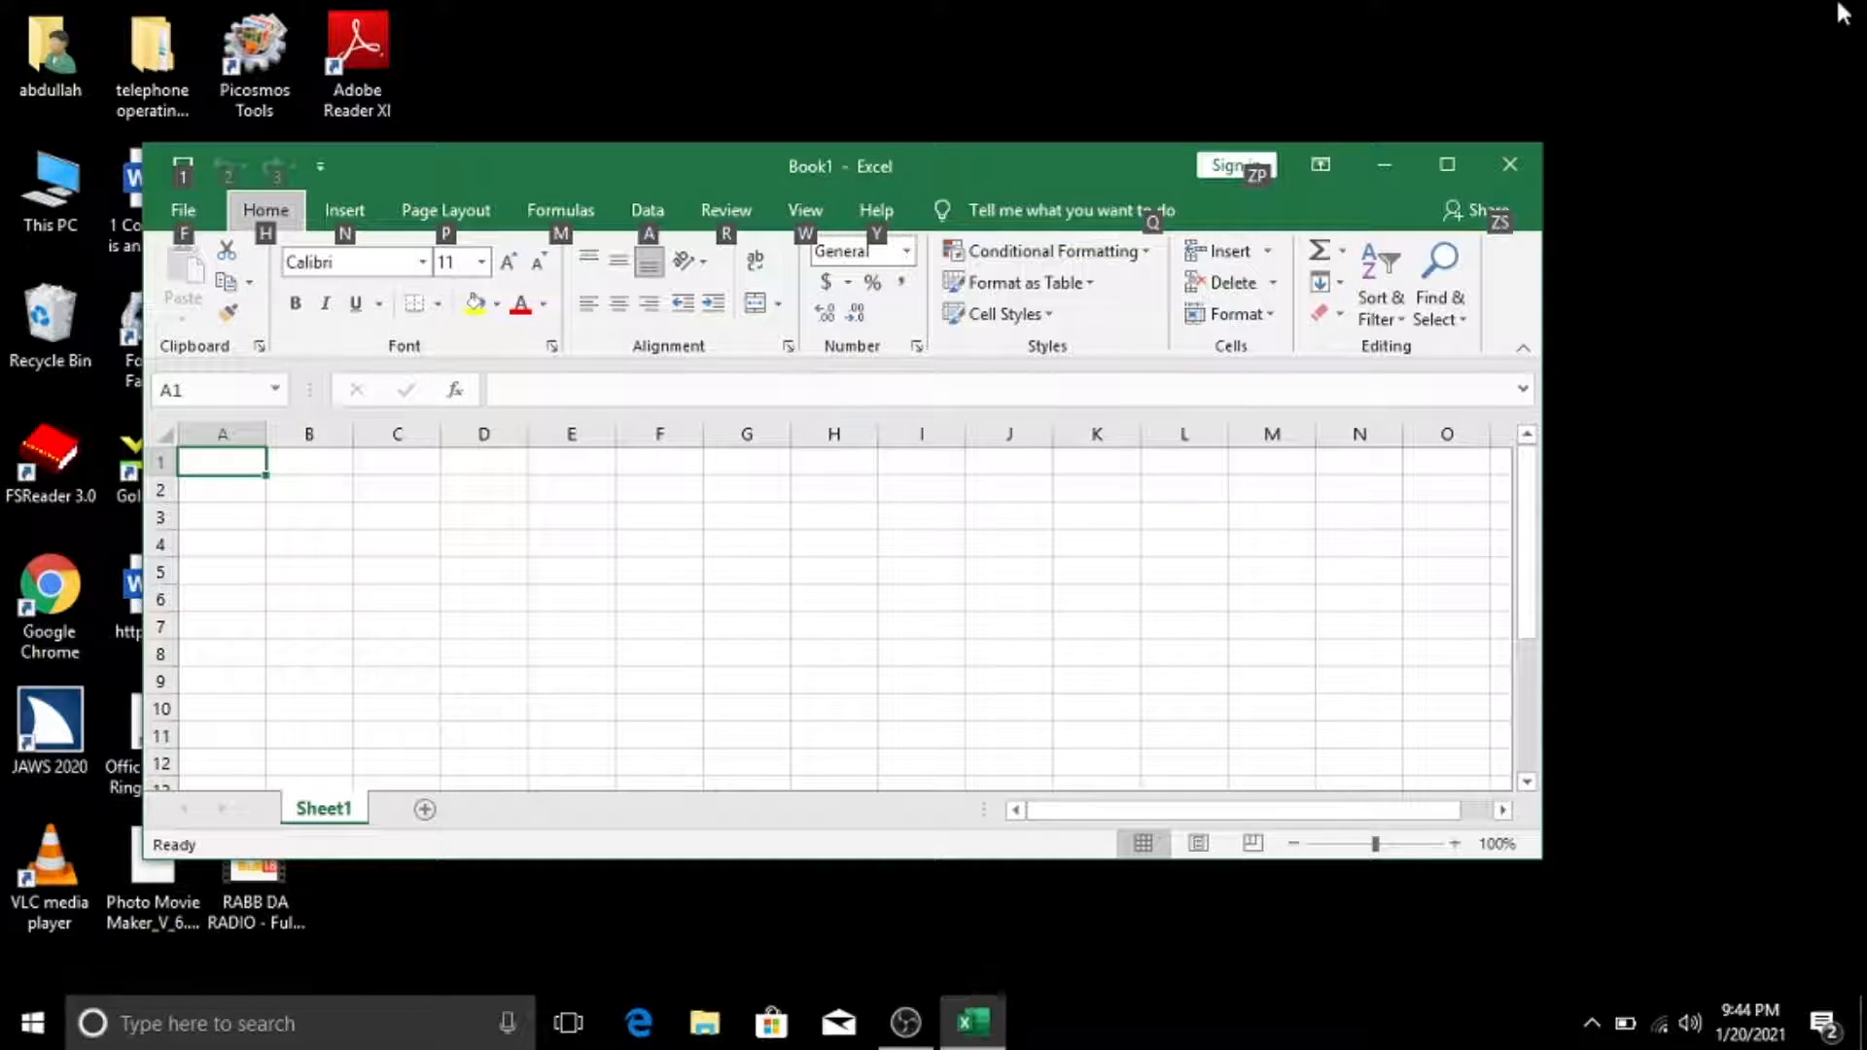
key(Escape)
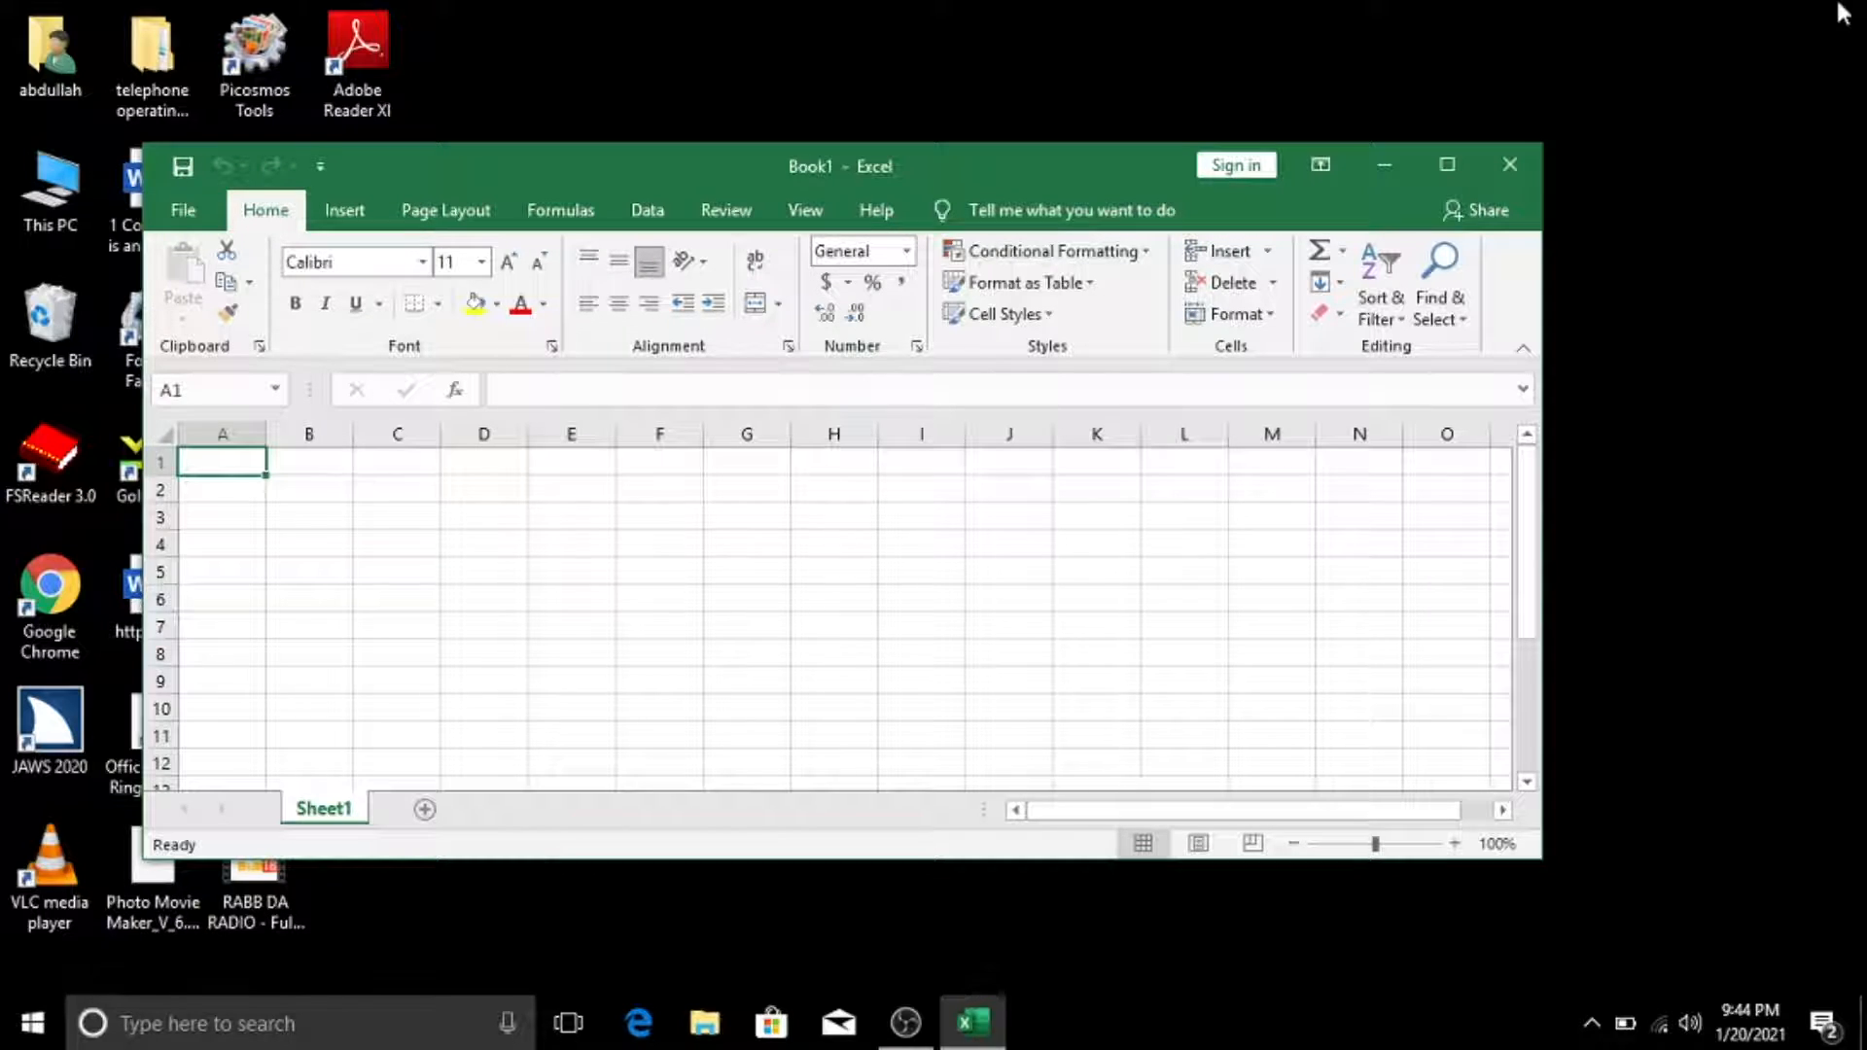
key(F6)
key(F6)
key(F6)
key(F6)
- Enter the numbers 89, 55, 47 and 63 in cells A2 to D2
key(Down)
key(Up)
key(Down)
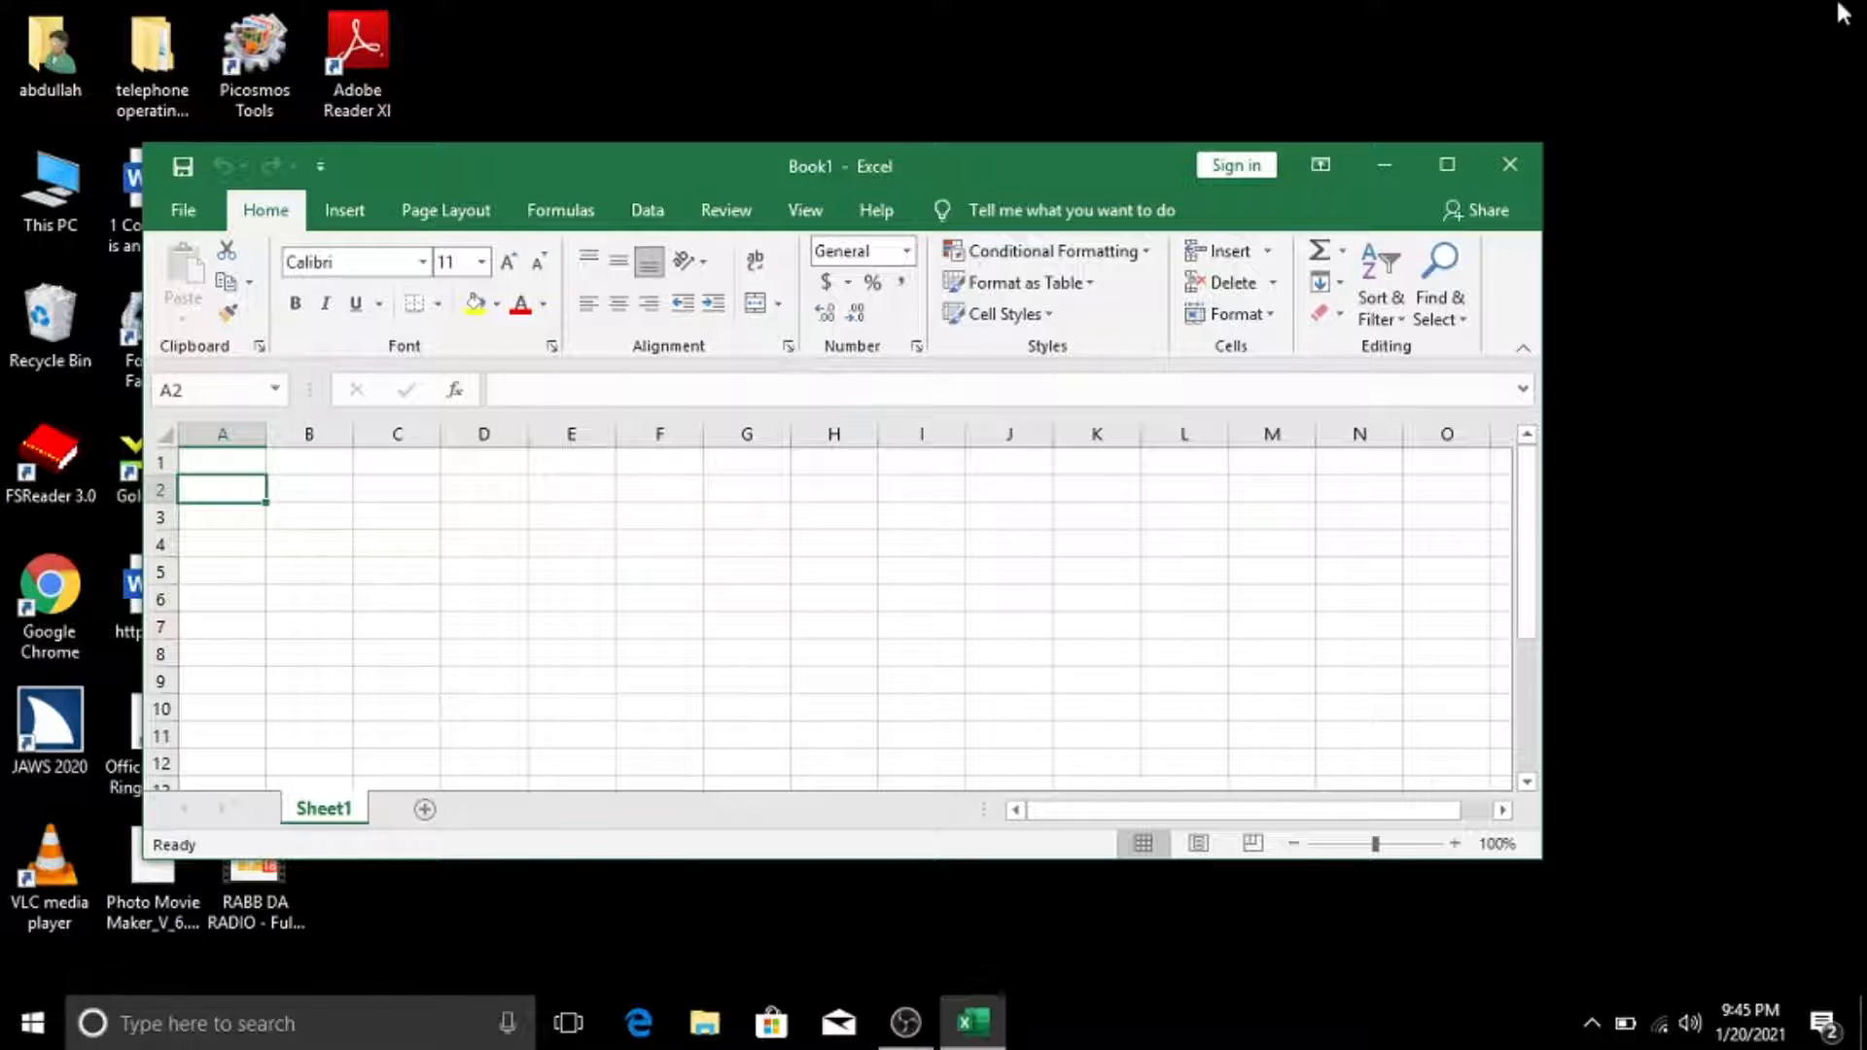
text(89)
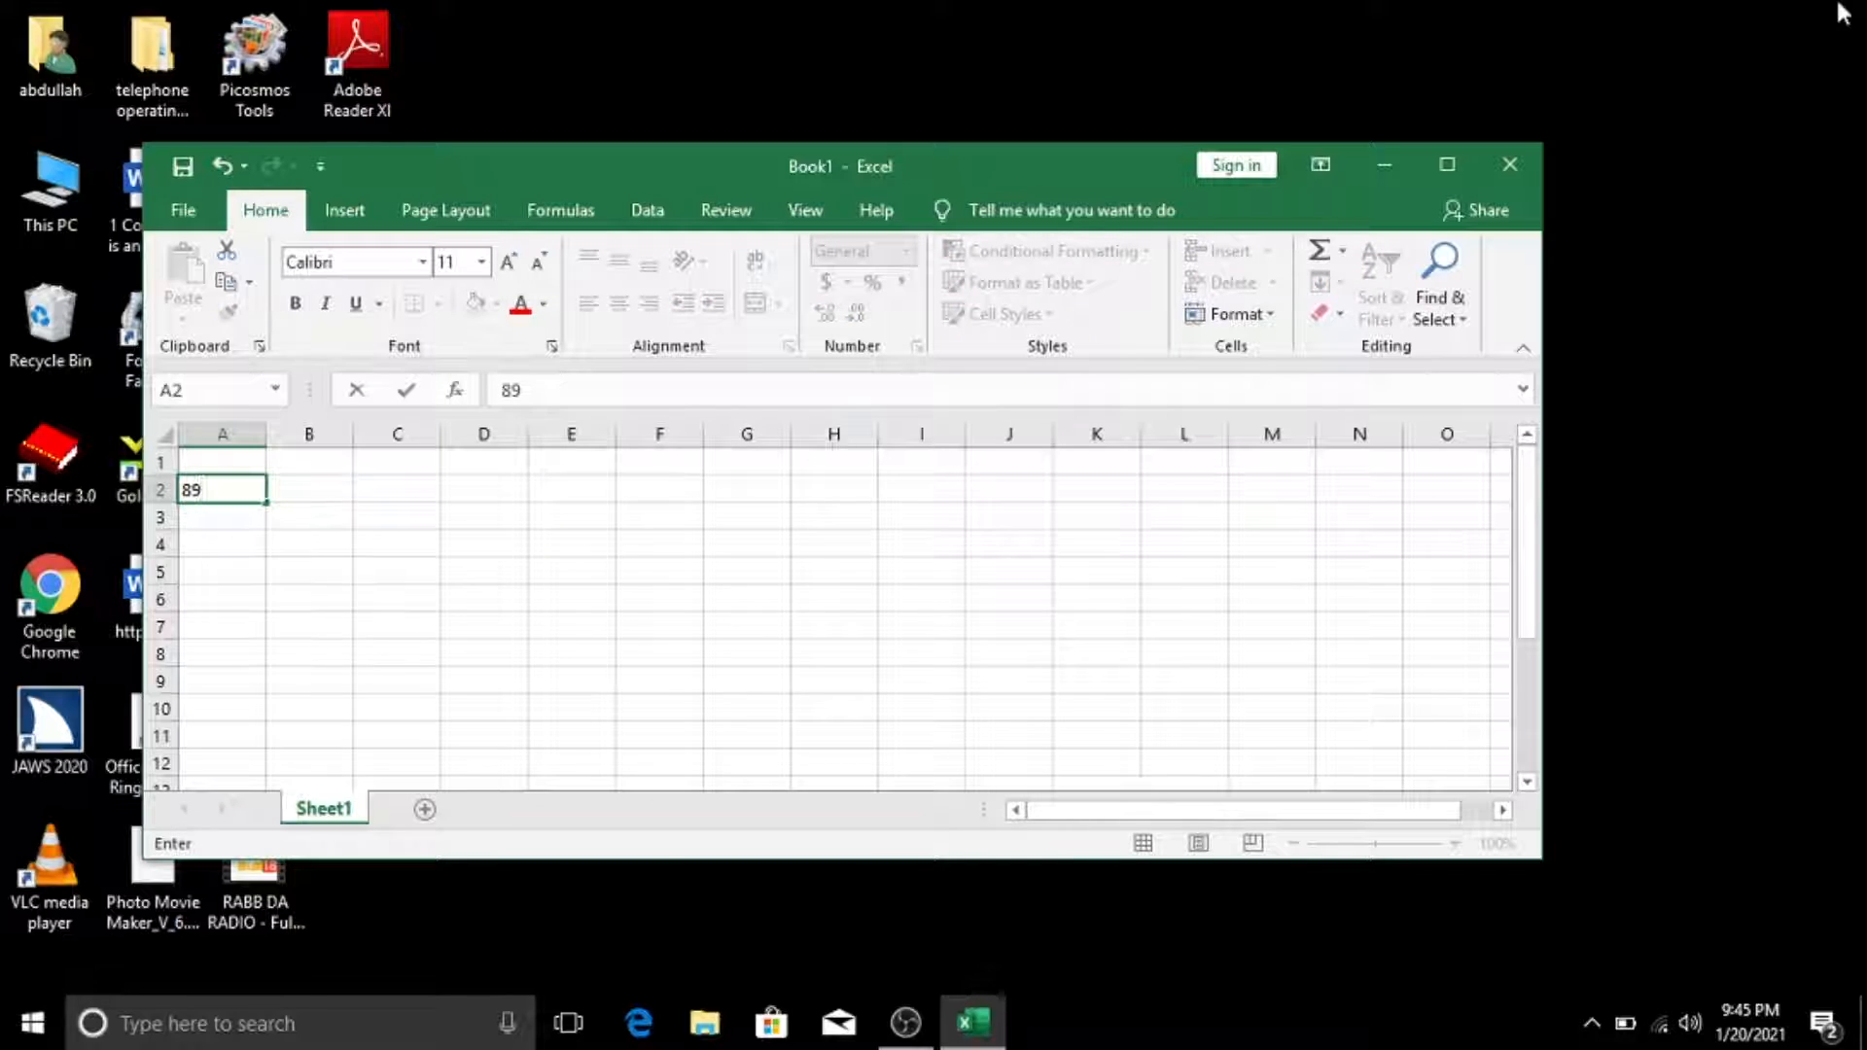
key(Tab)
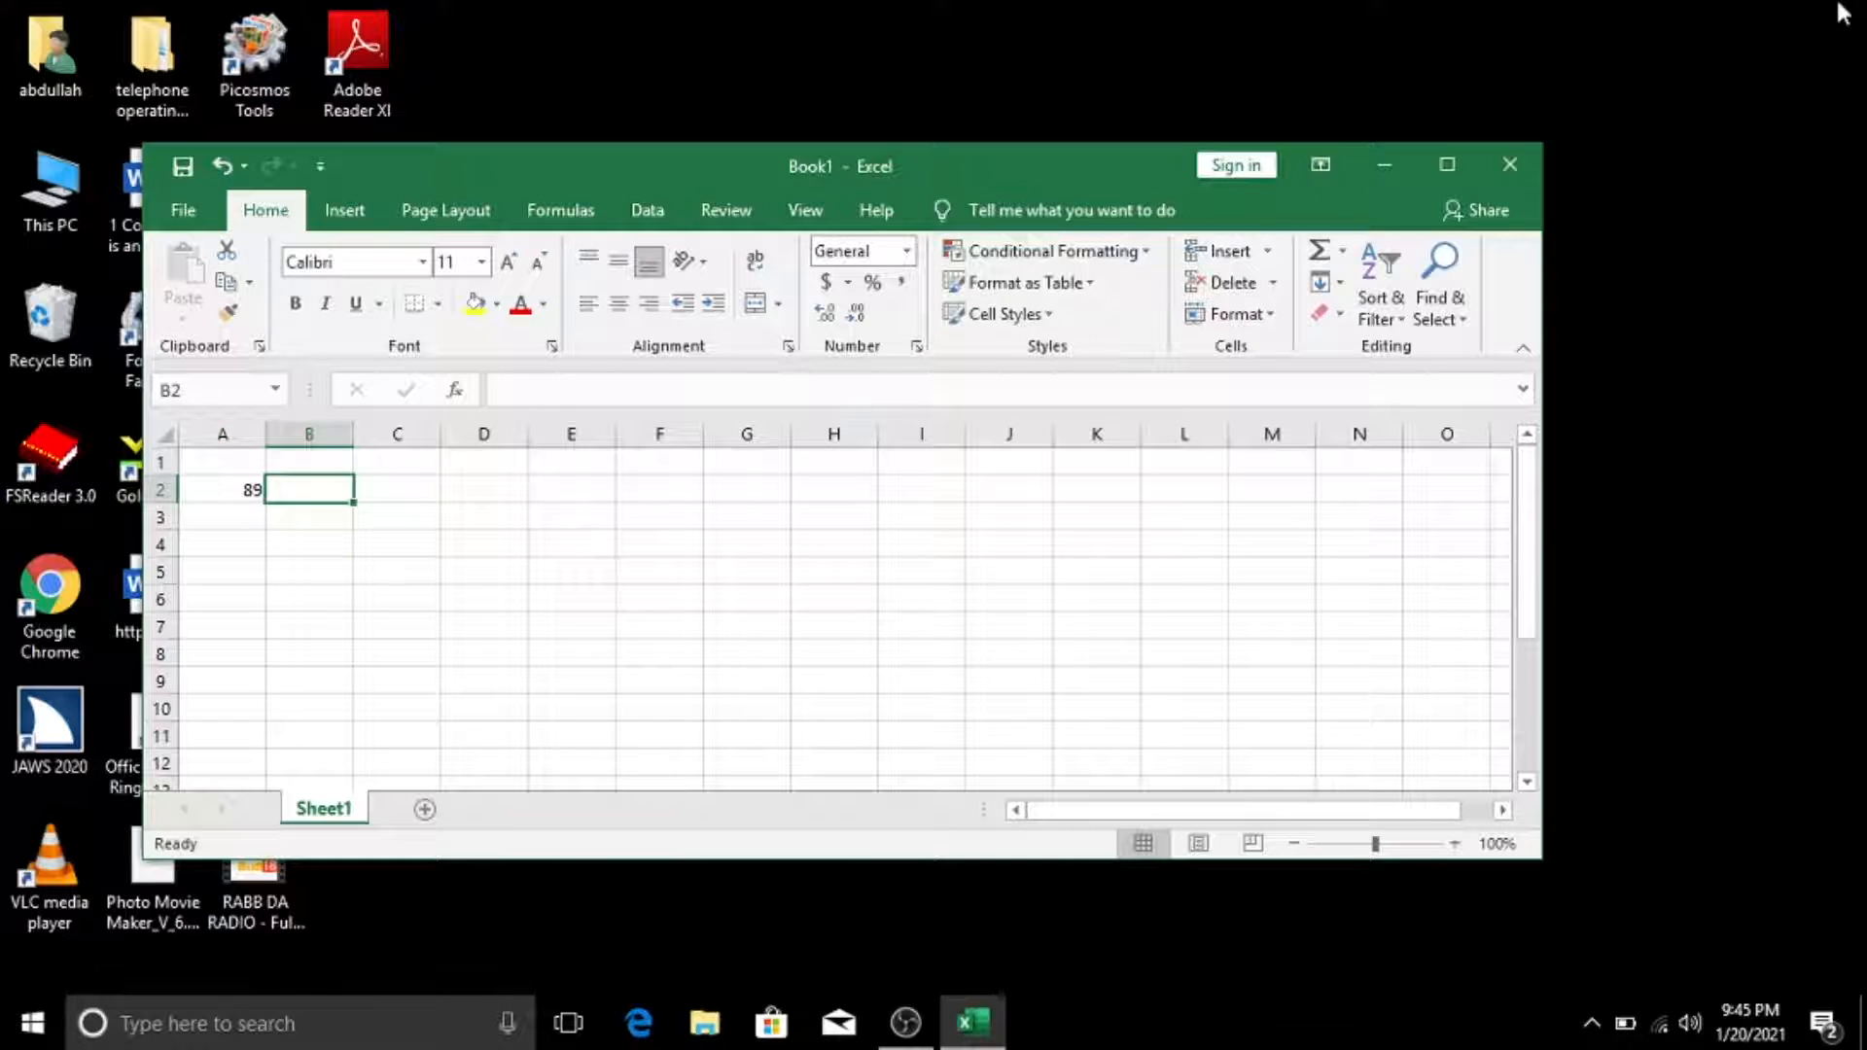
text(55)
key(Tab)
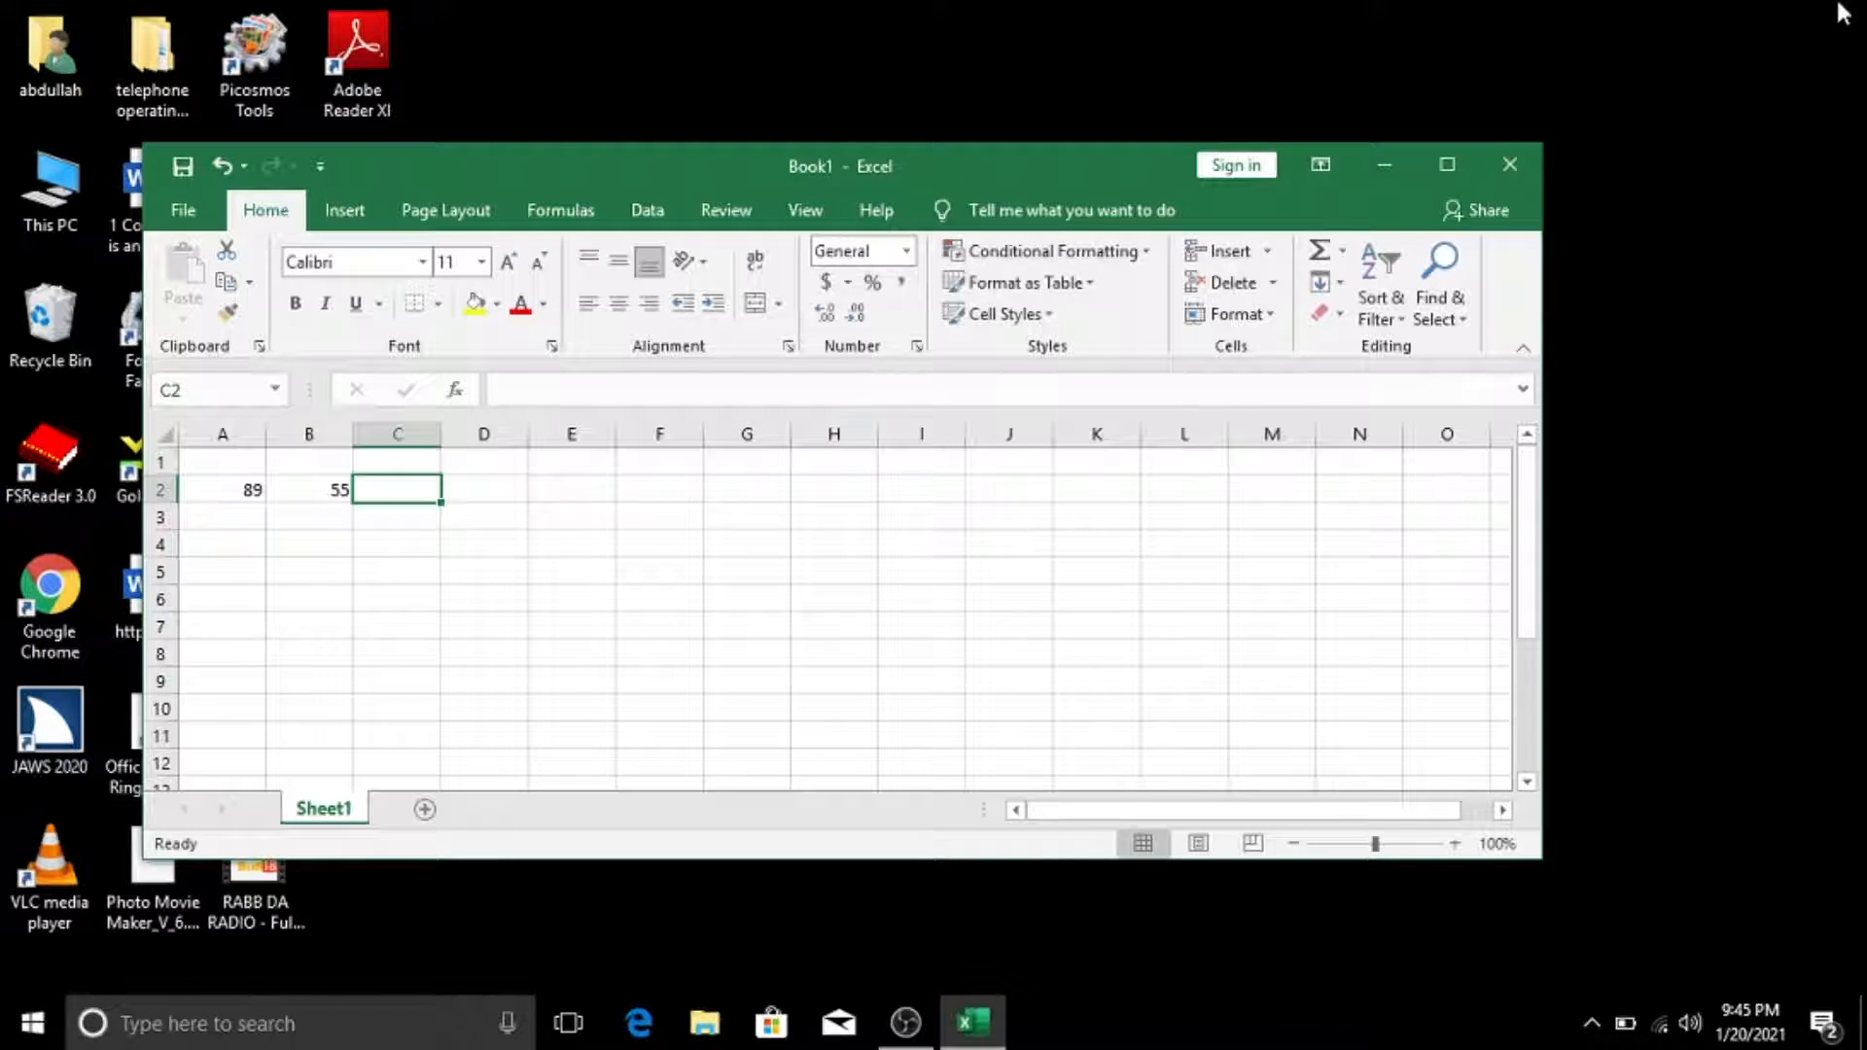
text(47)
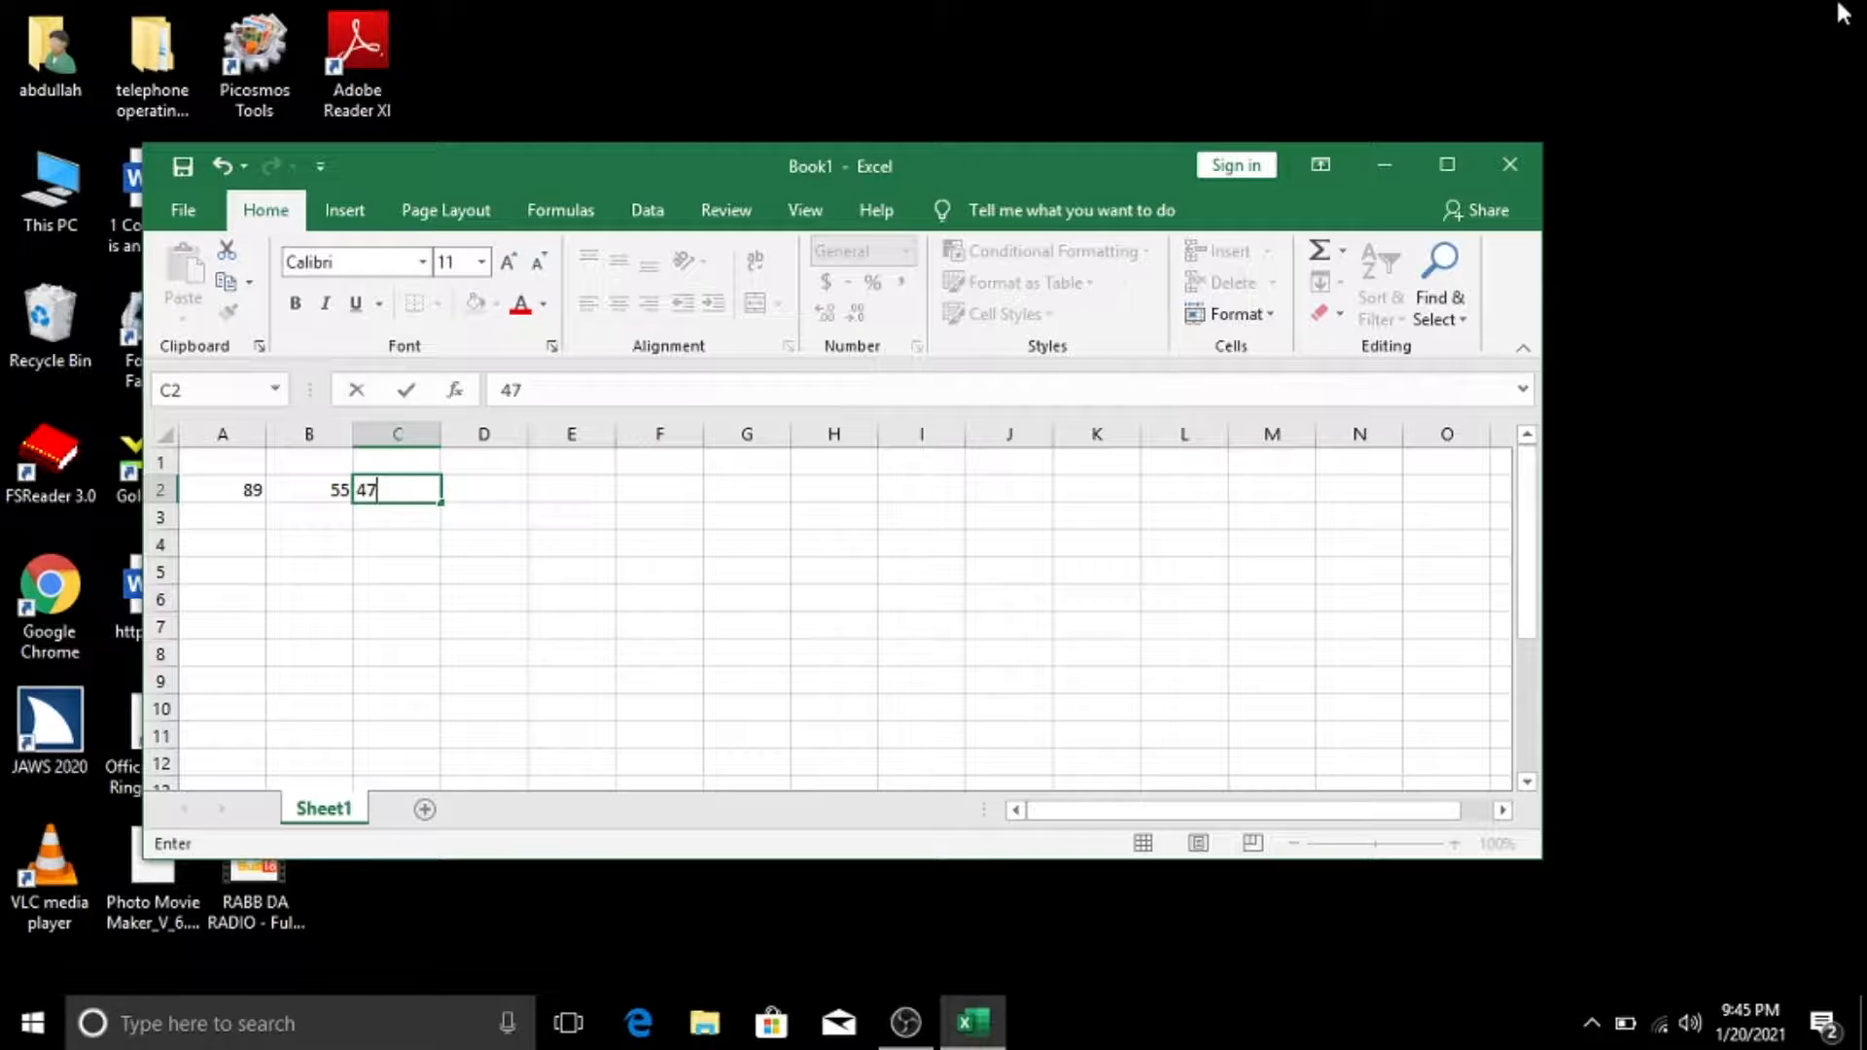
key(Tab)
text(6)
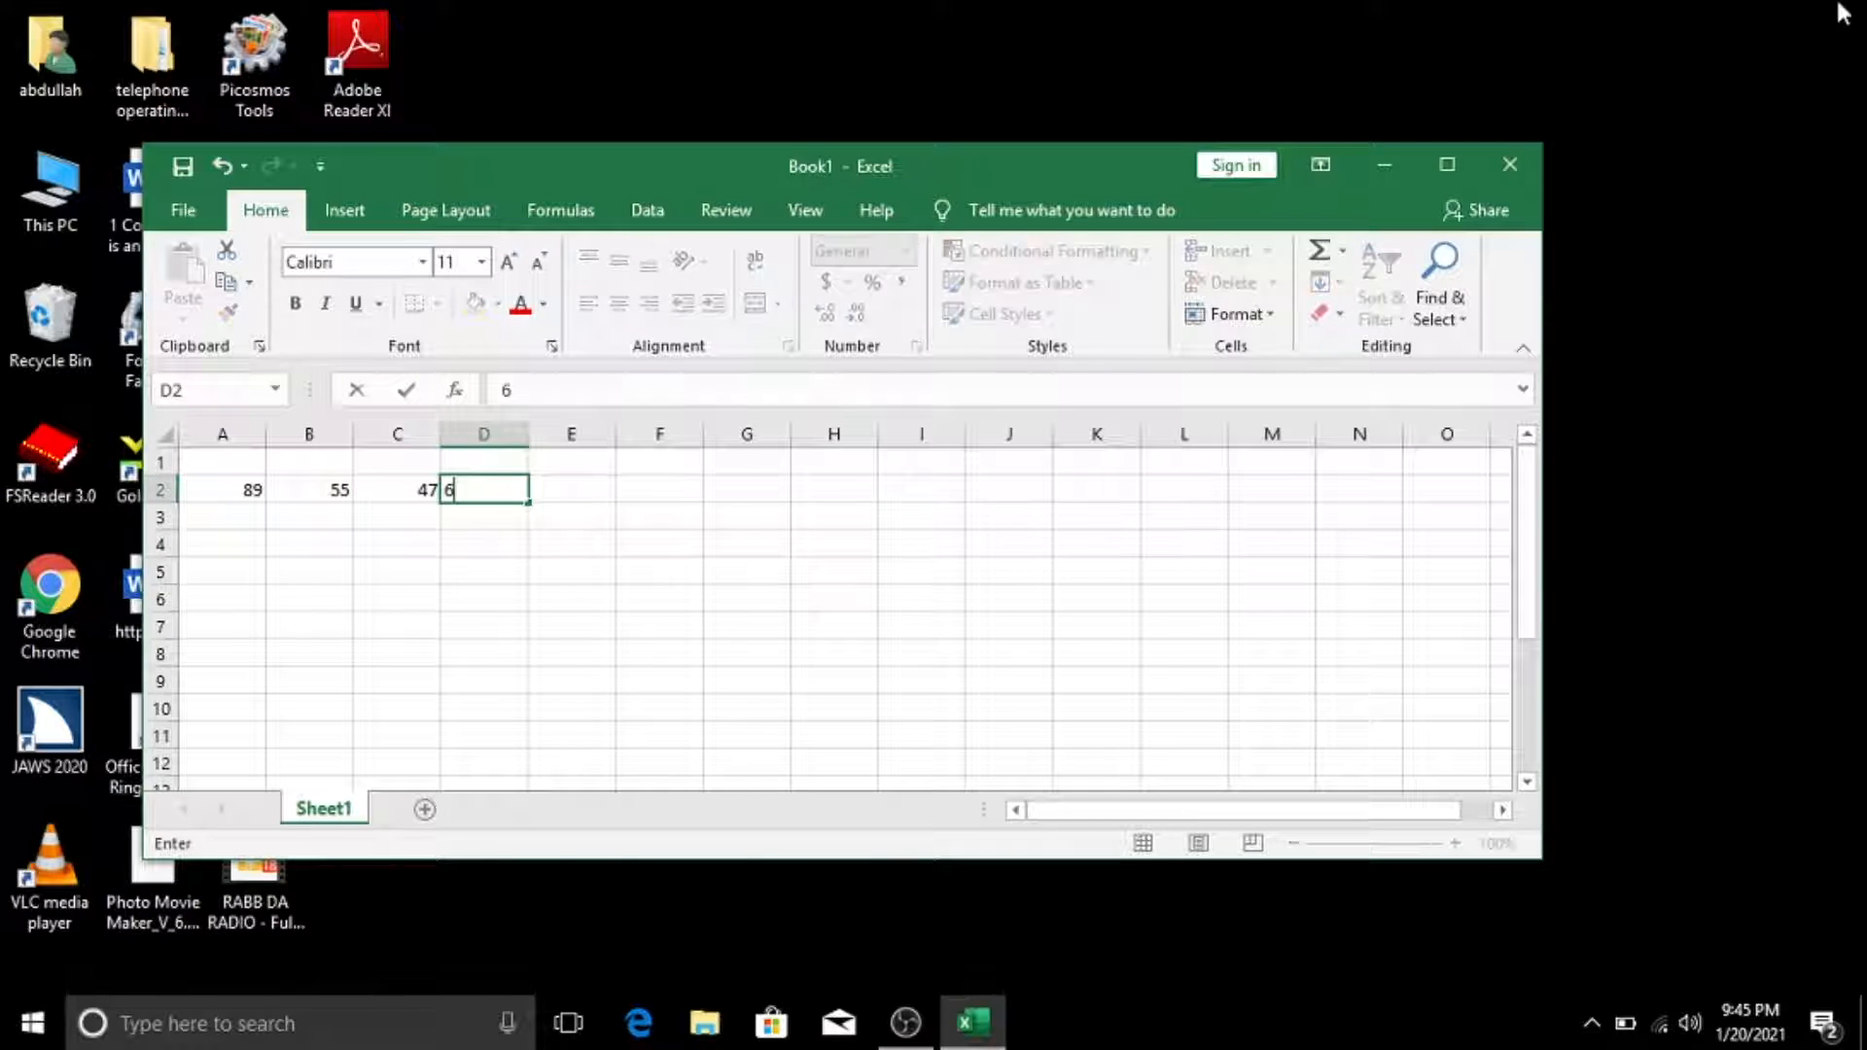
text(3)
key(Tab)
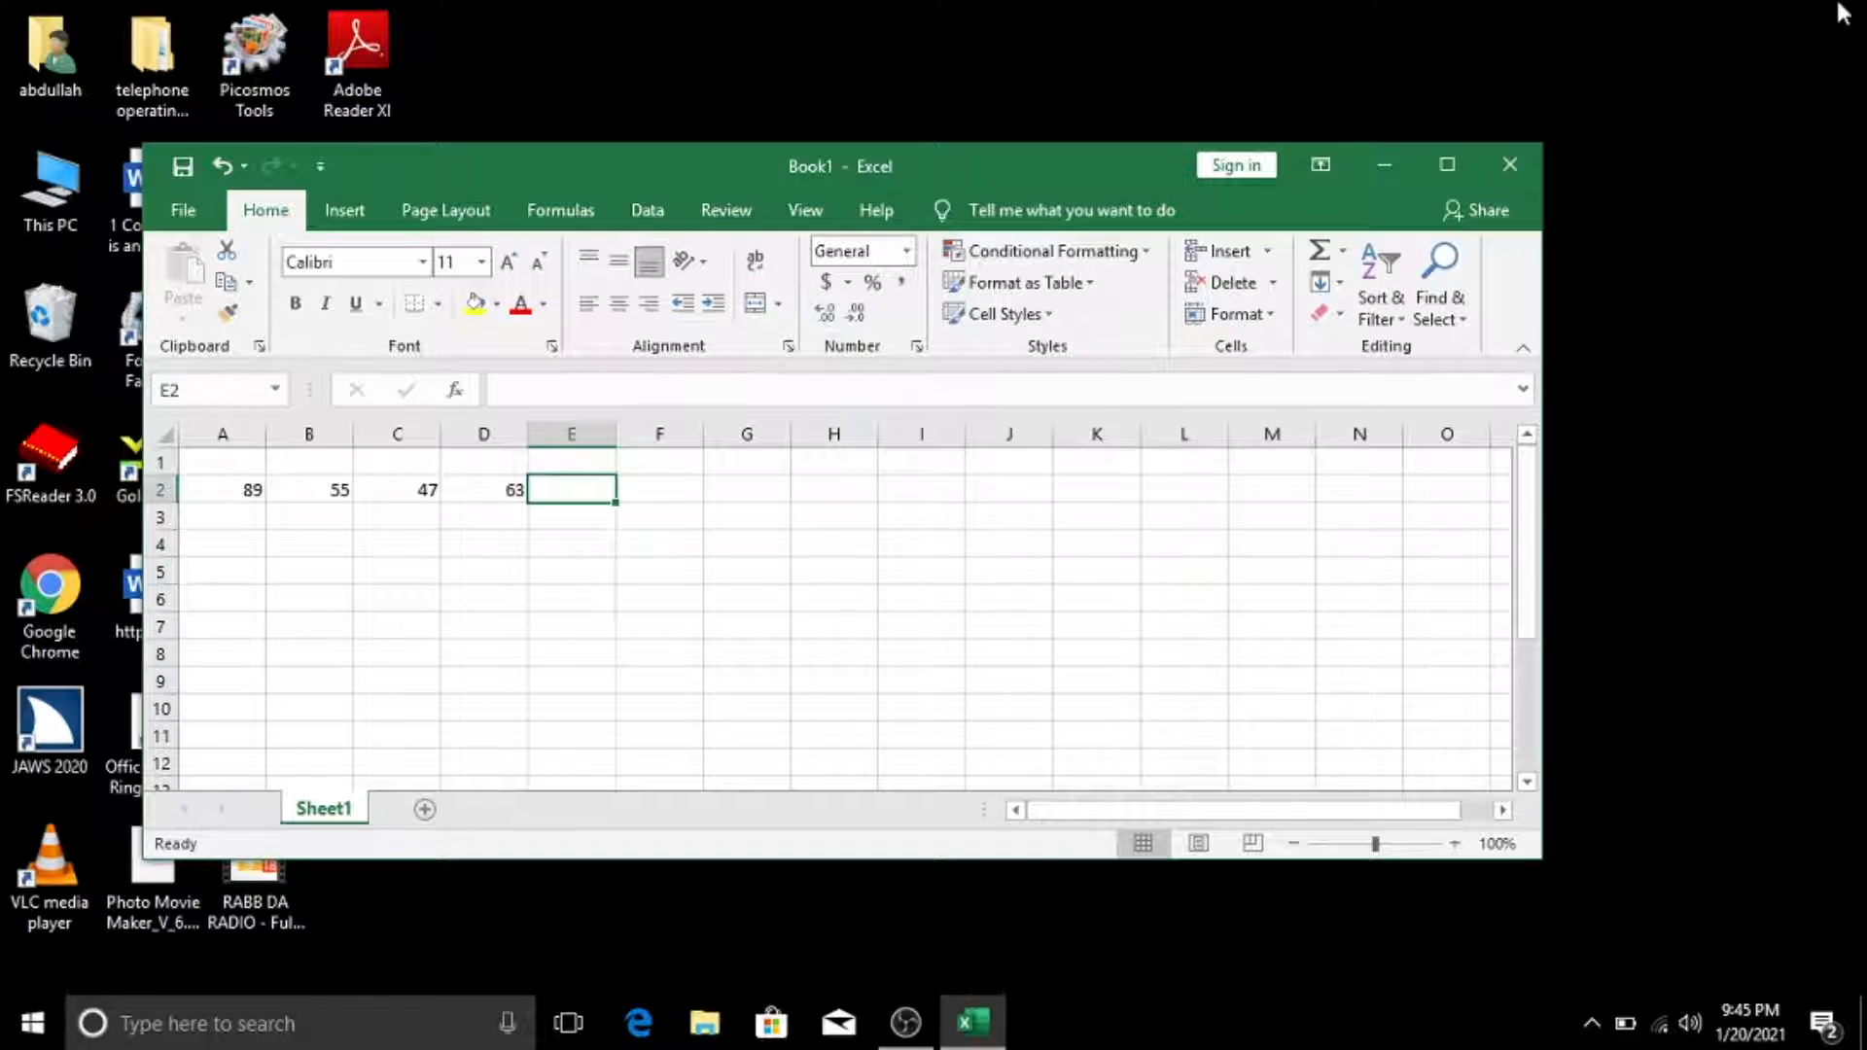
- Sum A2:D2 in cell E2 with AutoSum, and clear the formula from E2
key(alt+equal)
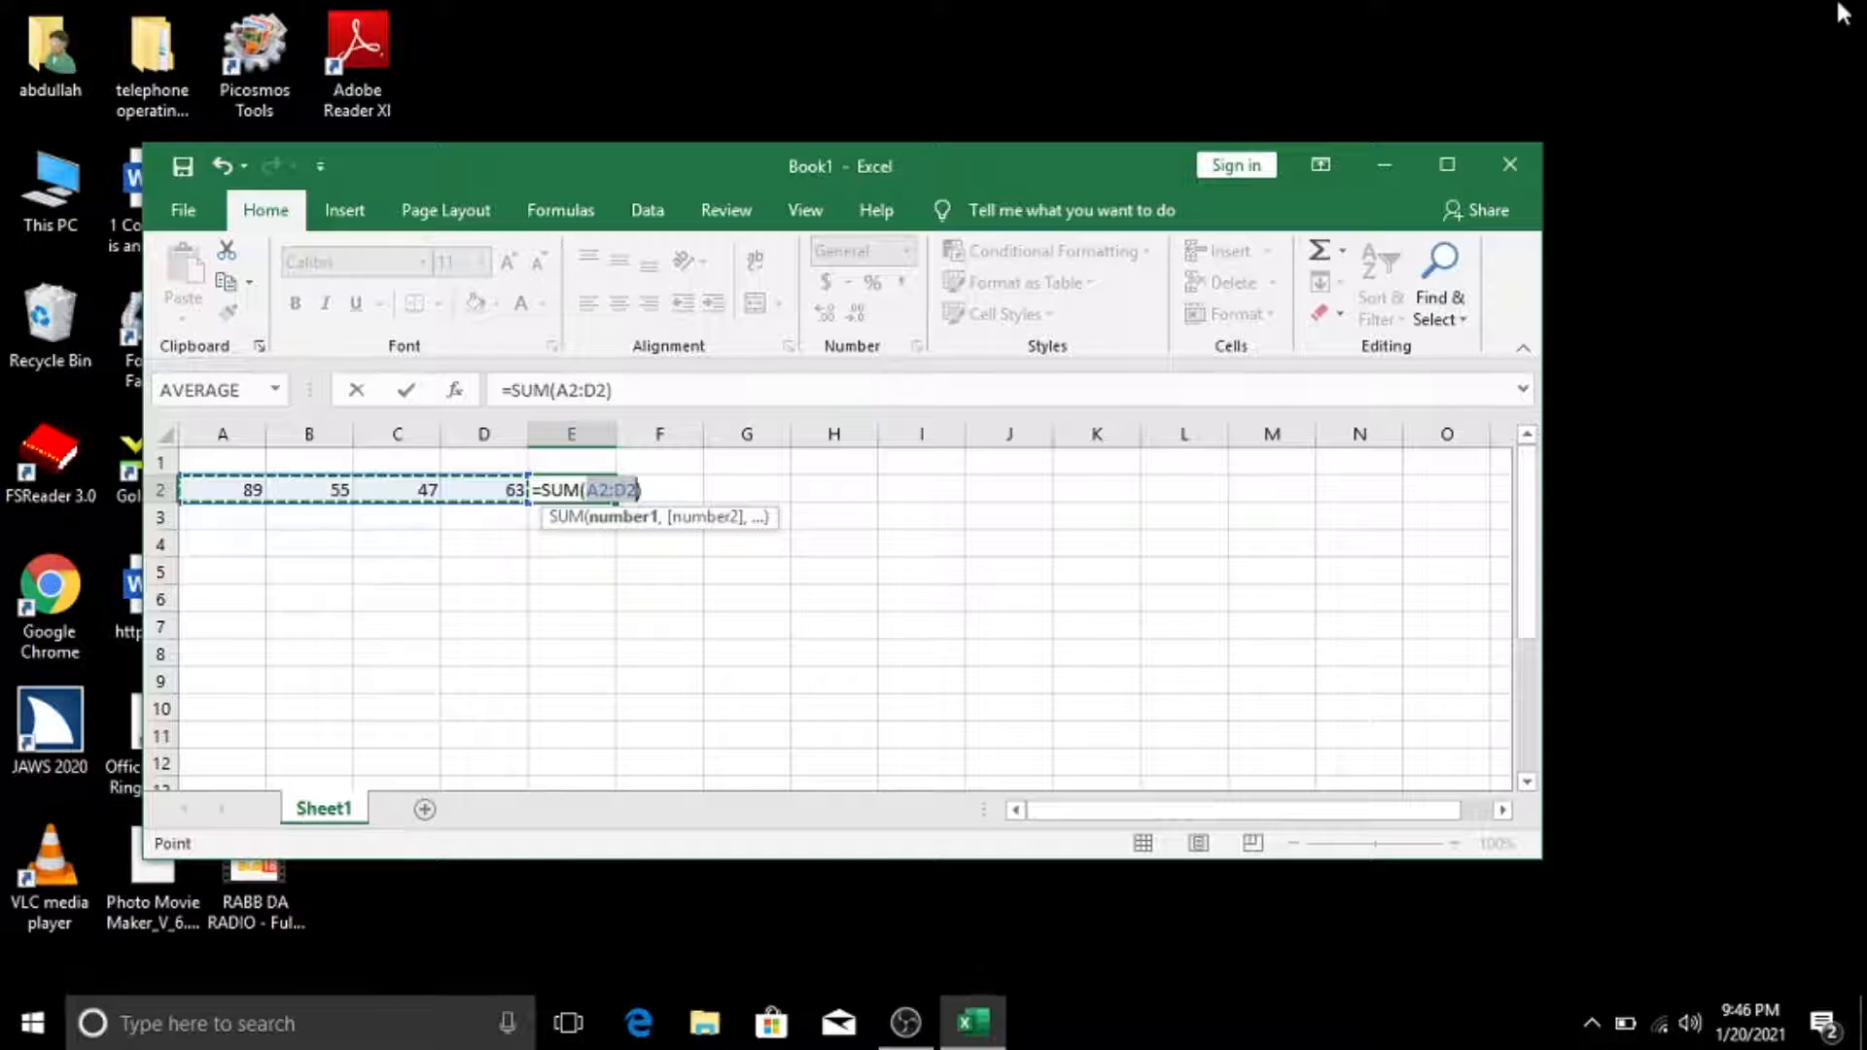
key(Return)
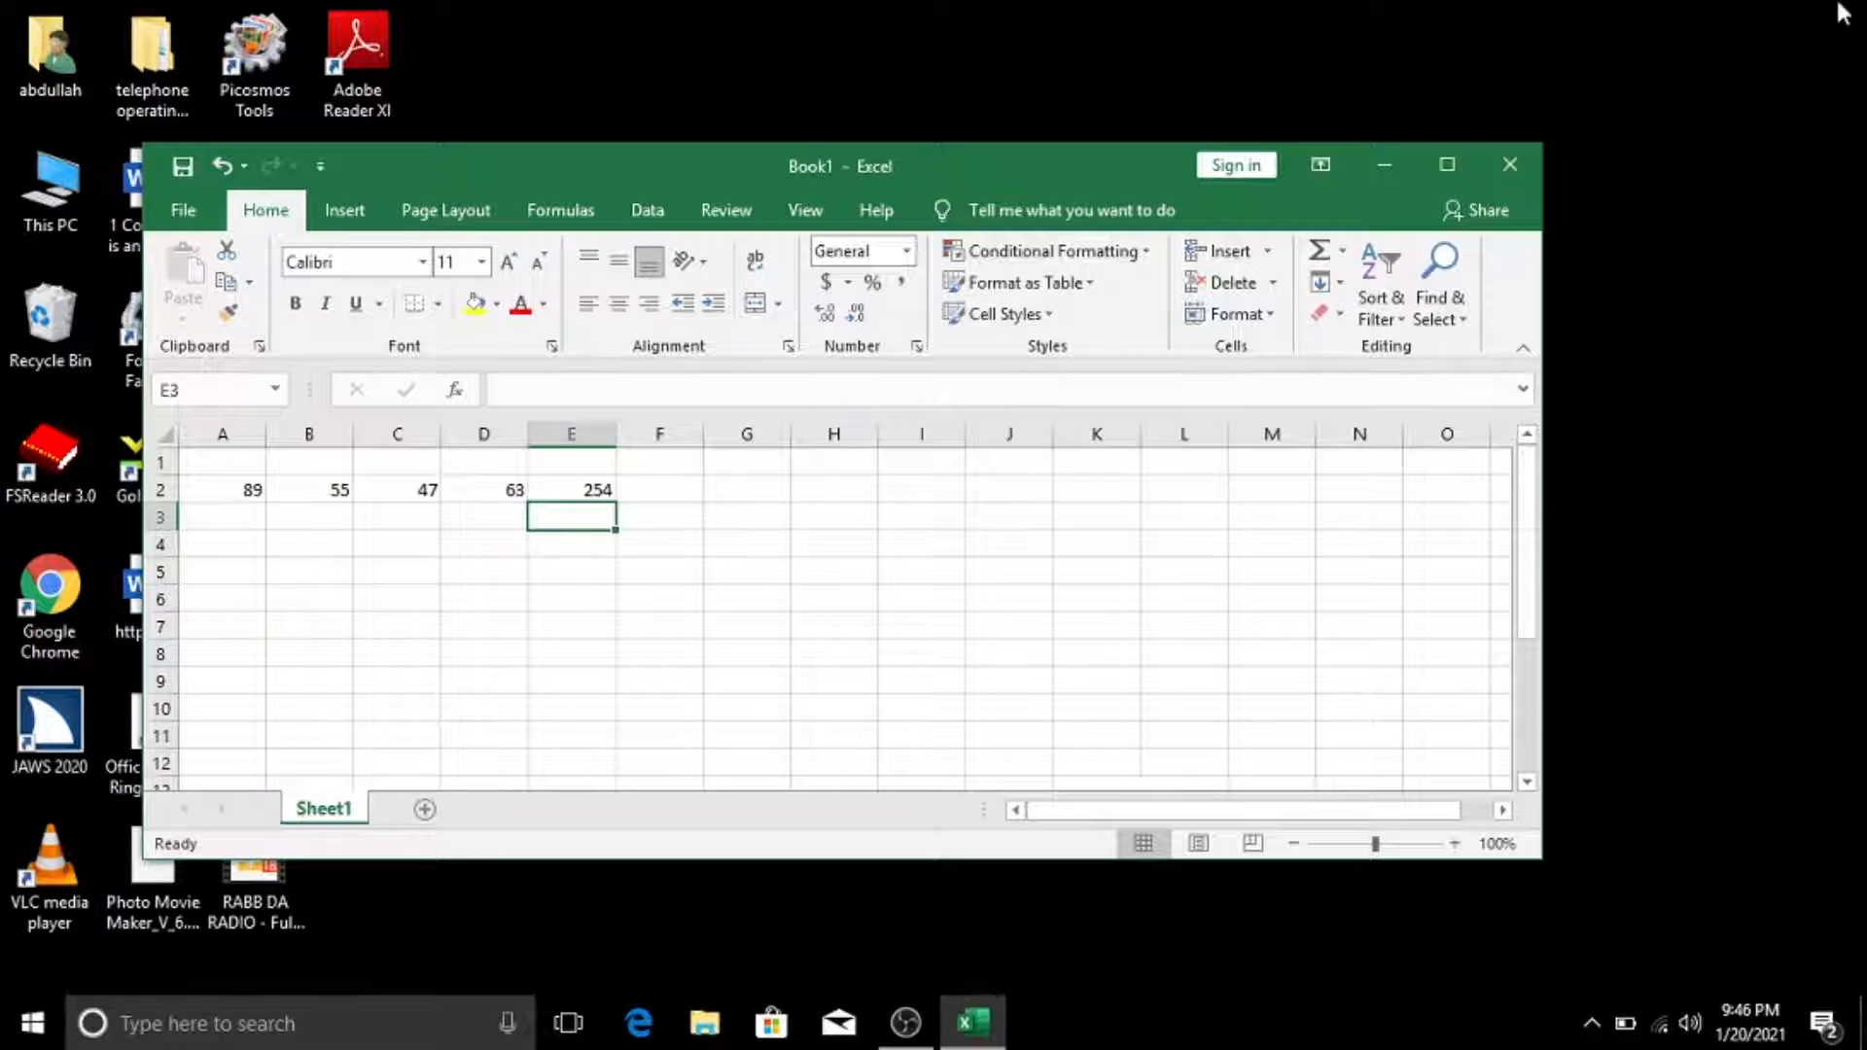
key(Up)
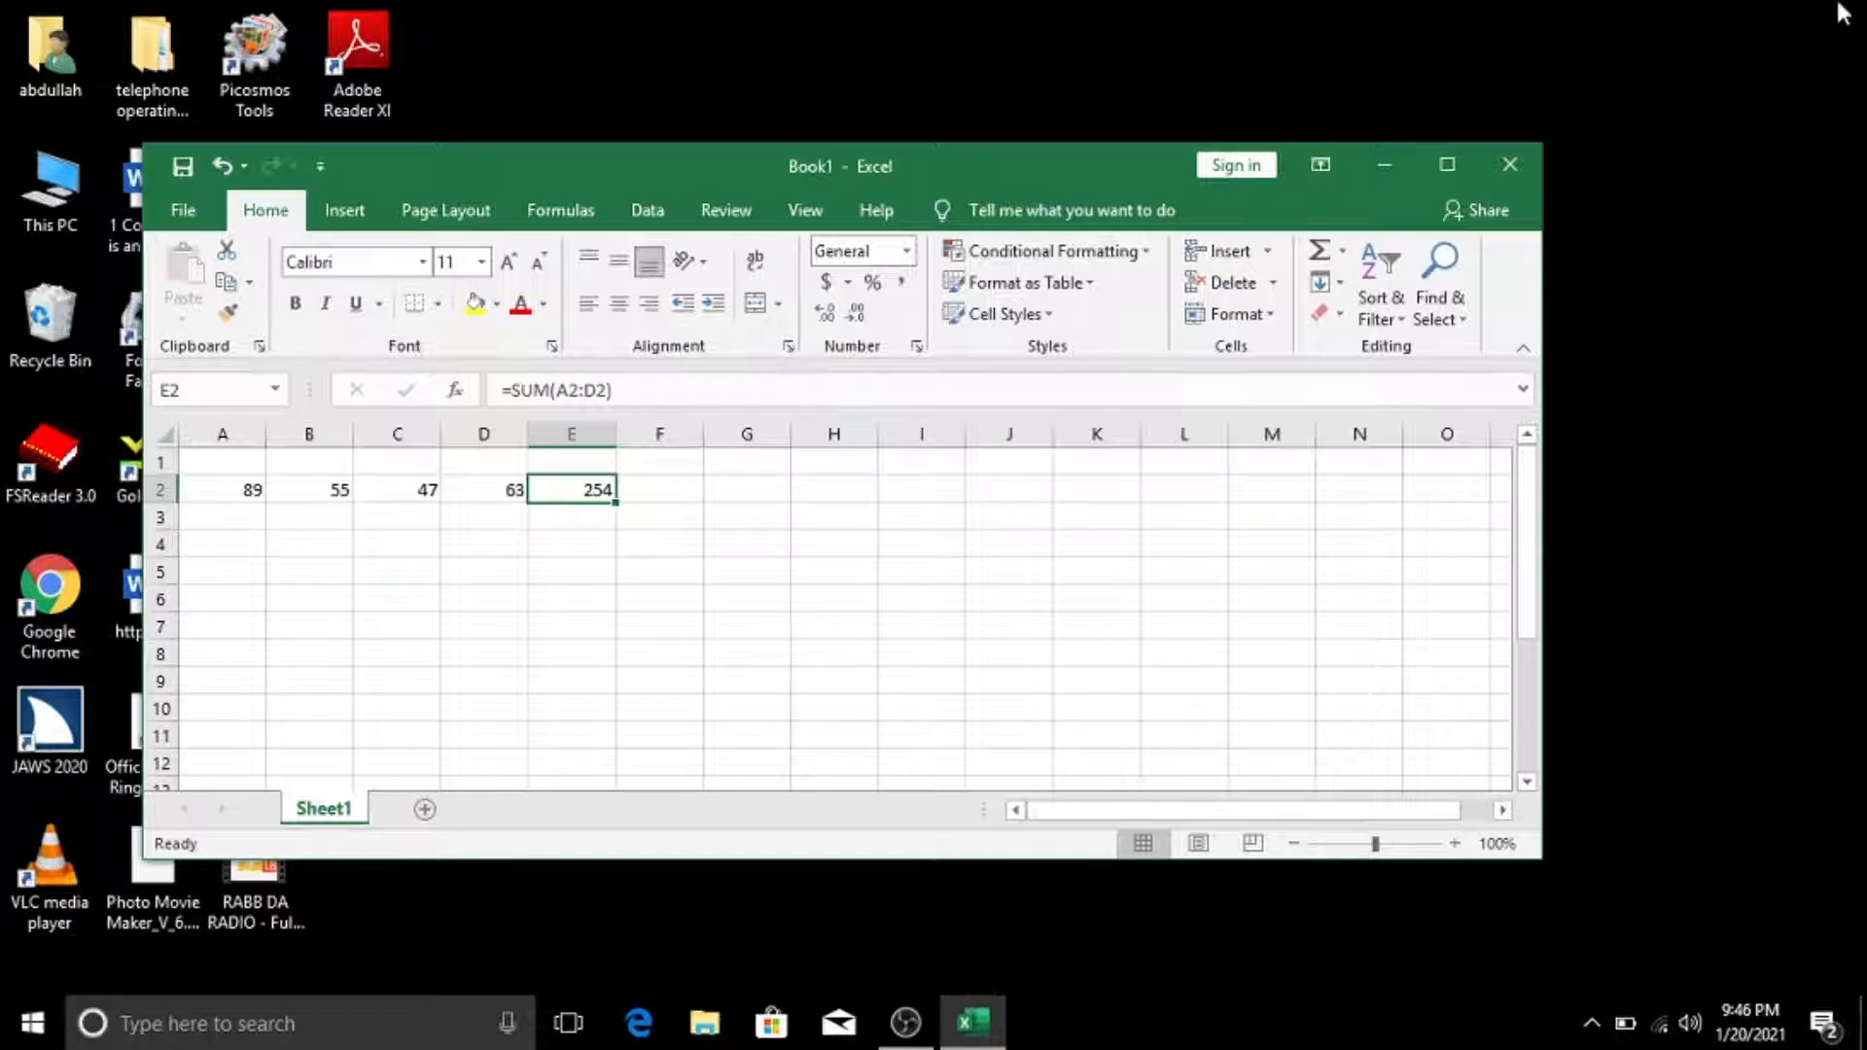
key(Delete)
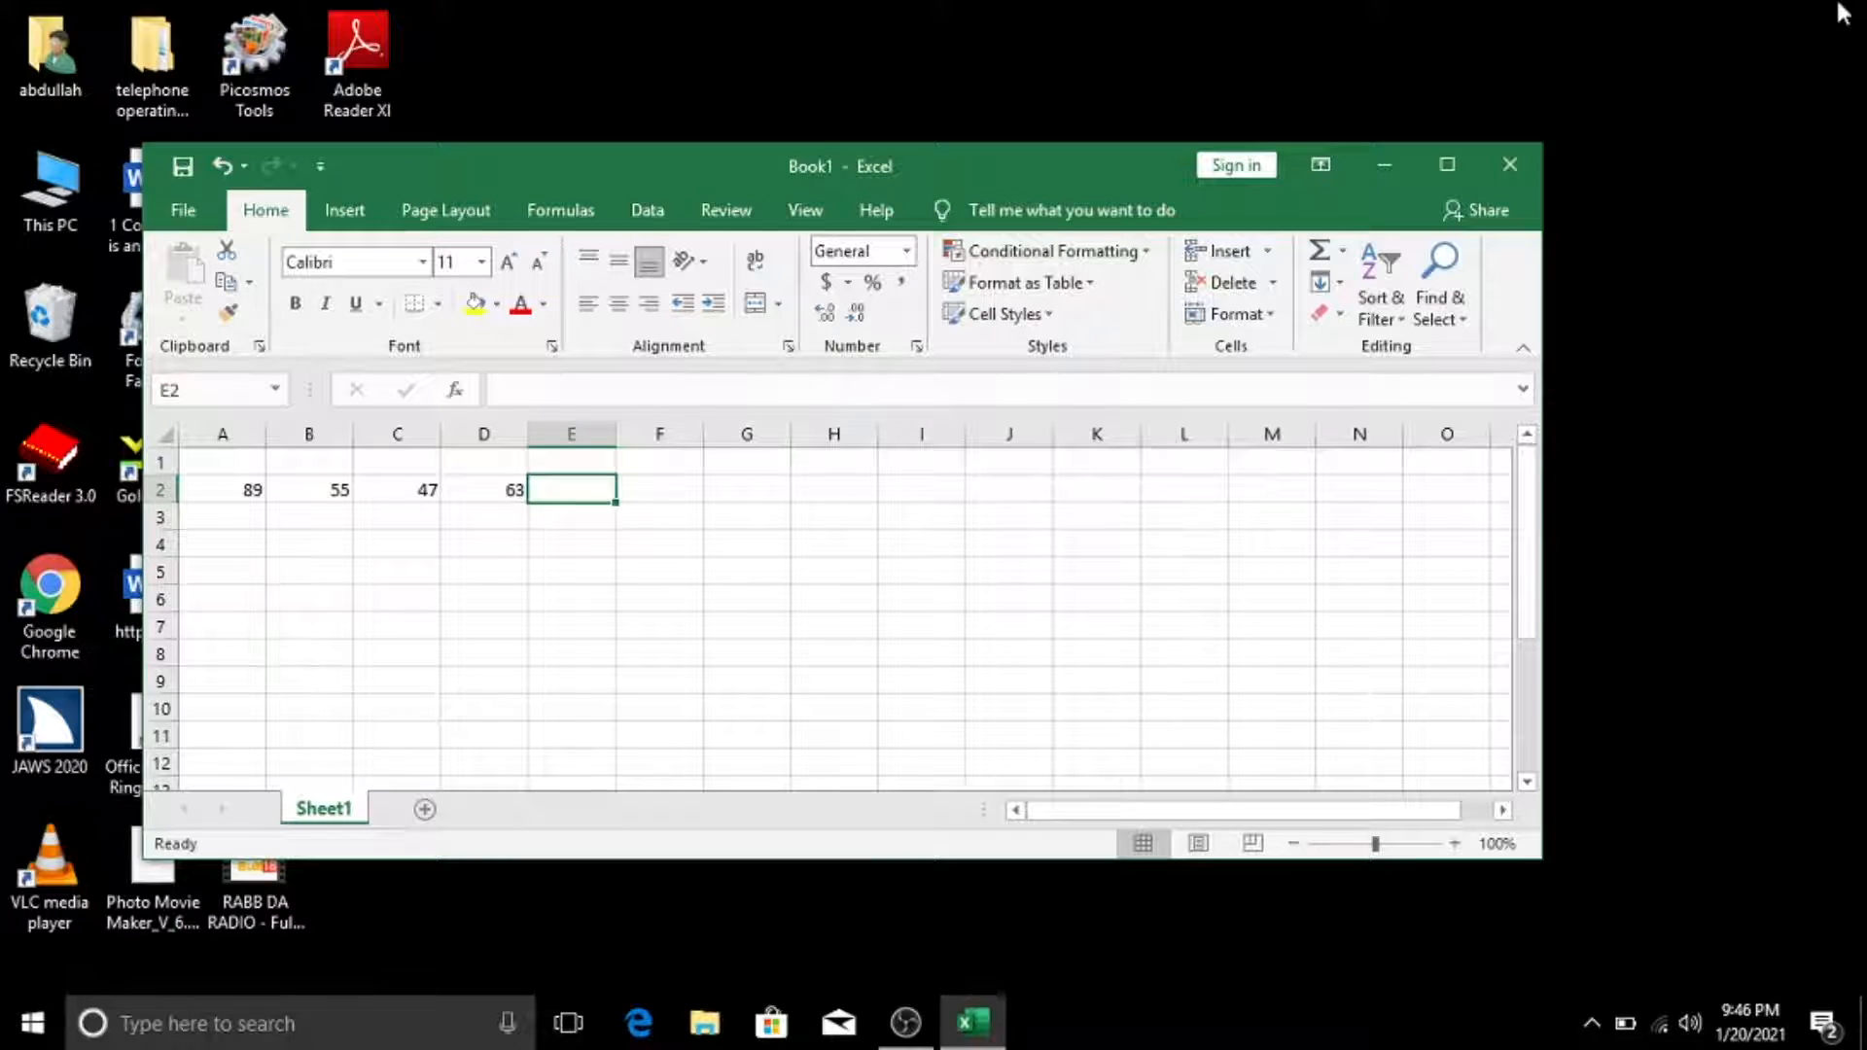
- Open the Insert Function dialog for cell E2 and move to its list of most recently used functions
key(F2)
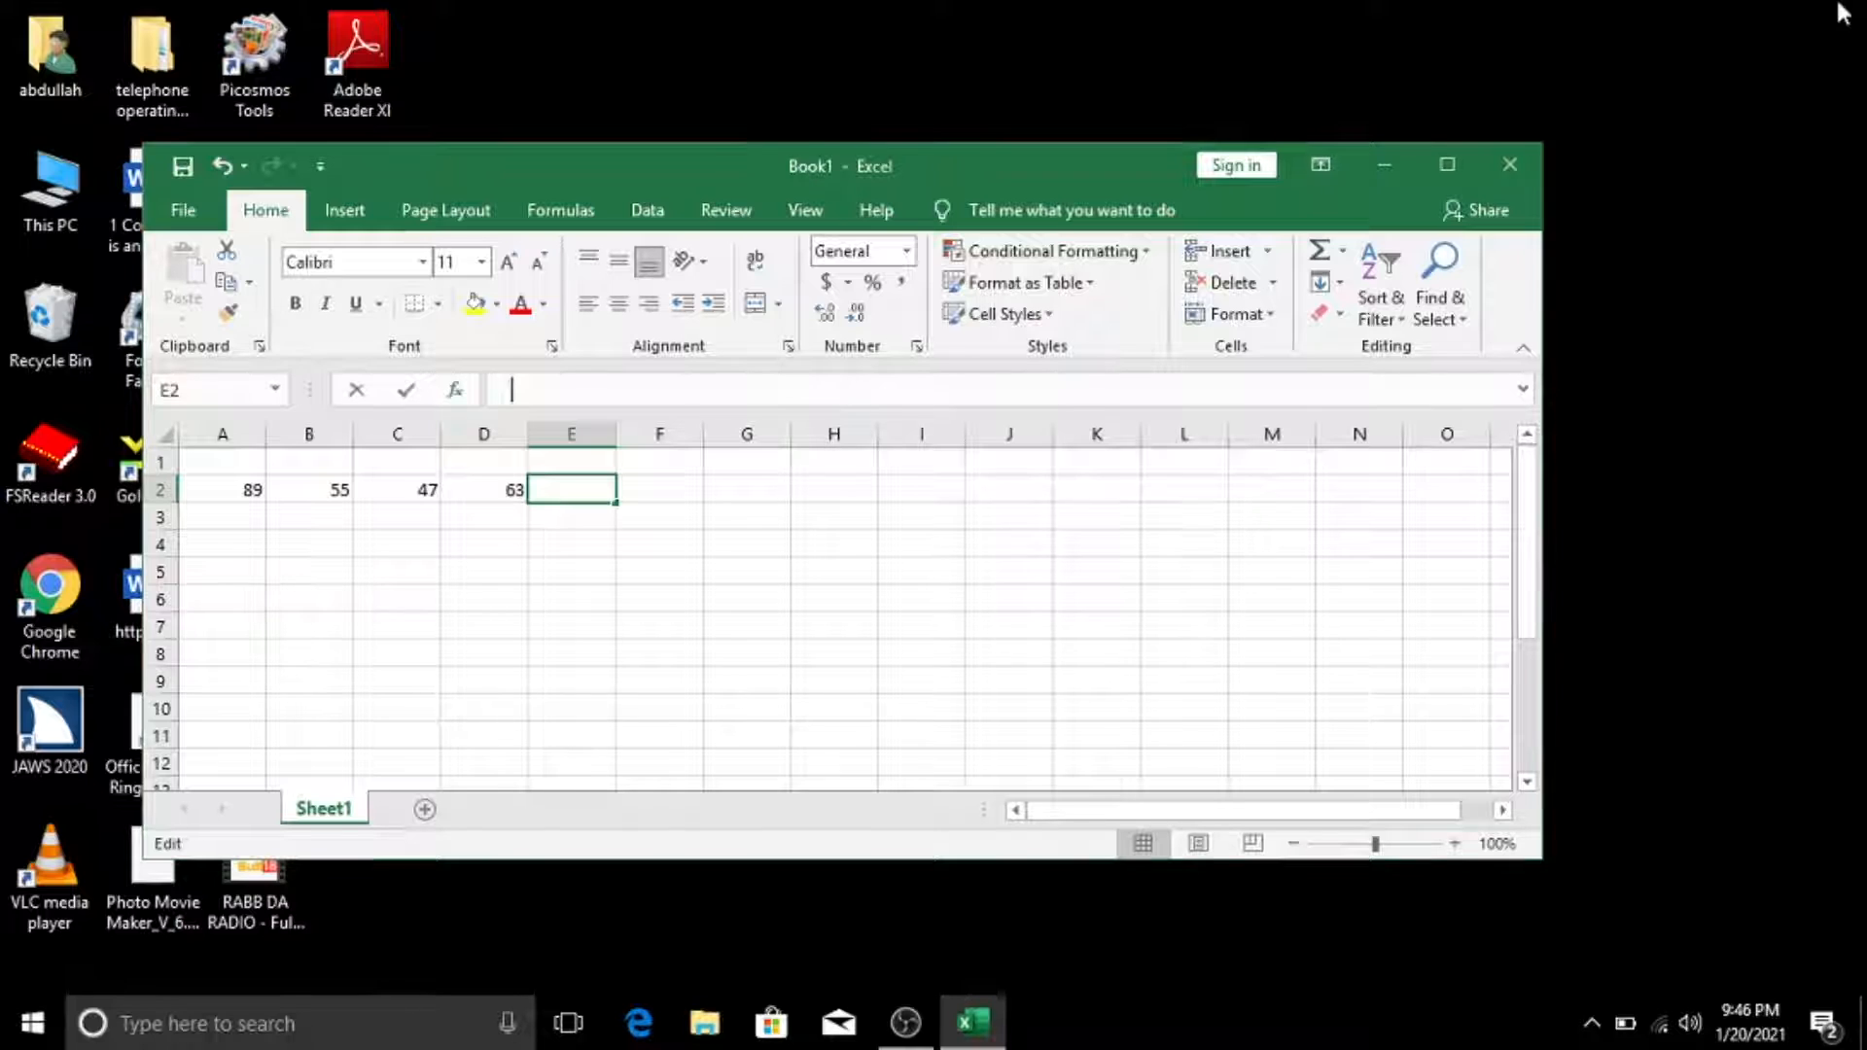
key(shift+F3)
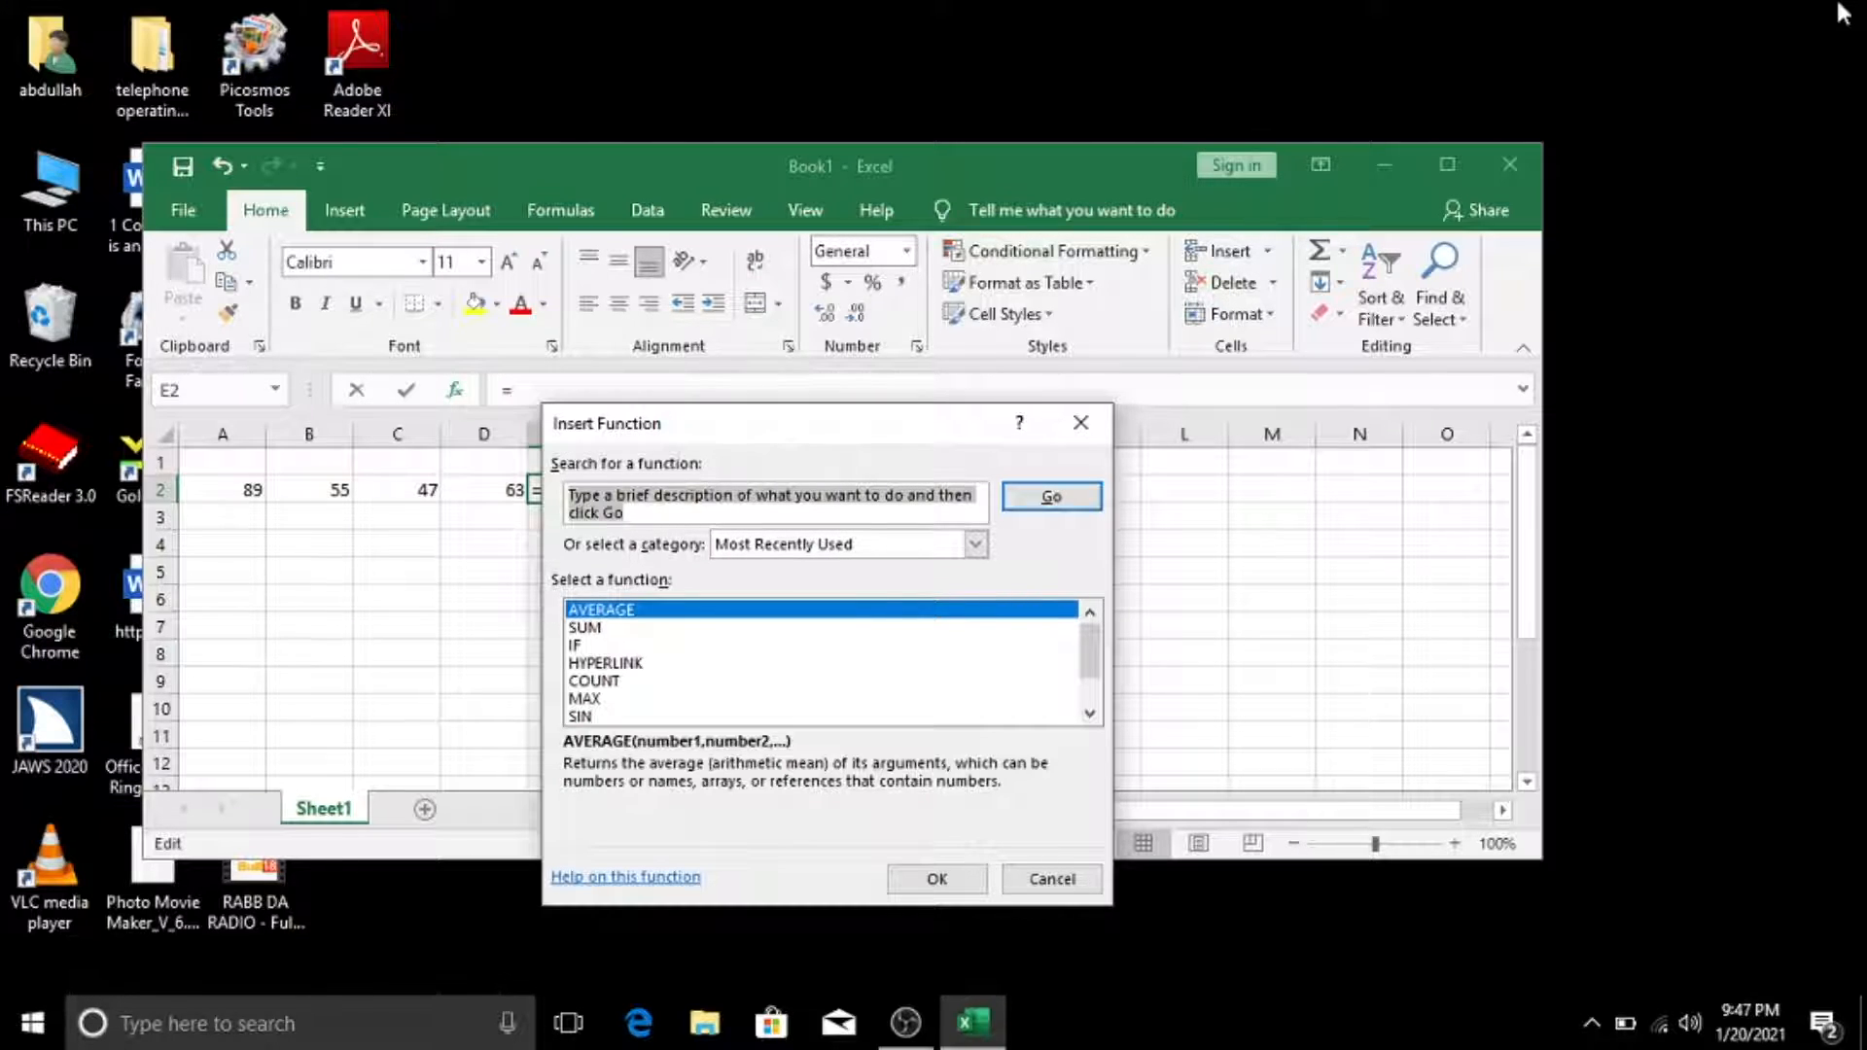
key(Tab)
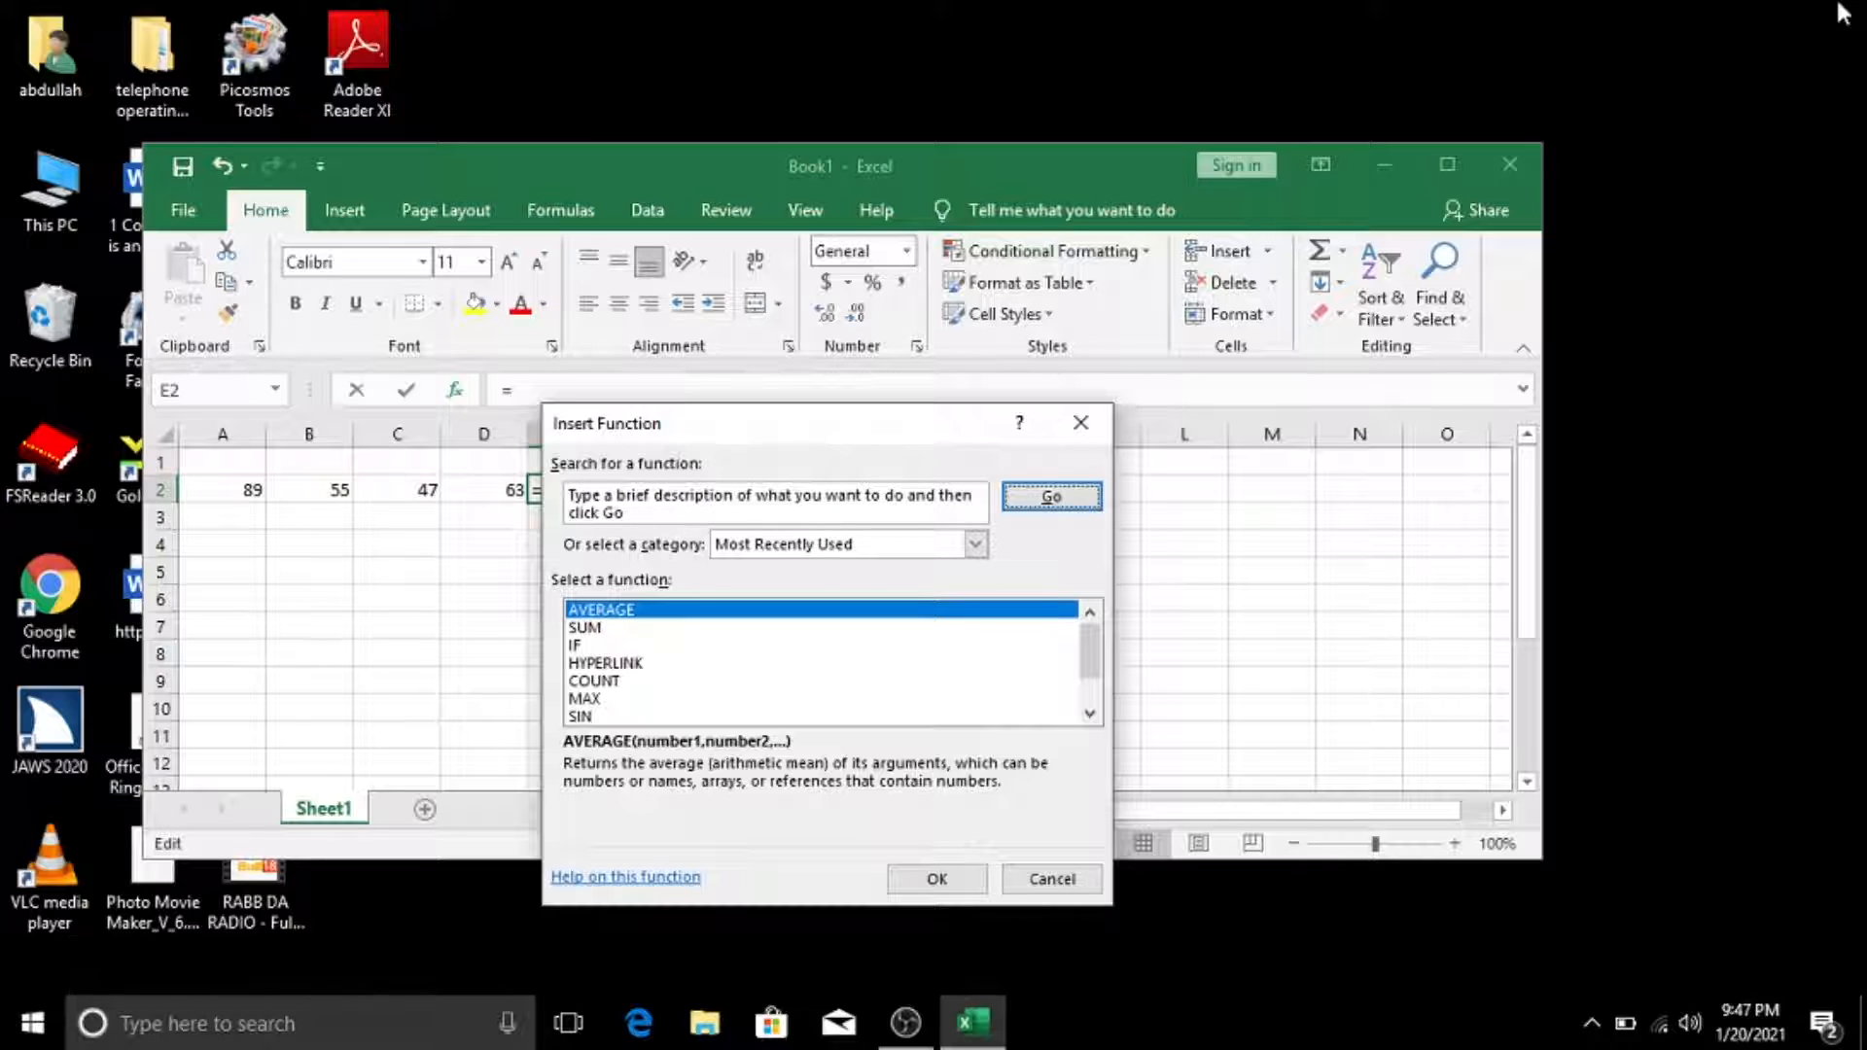
key(Tab)
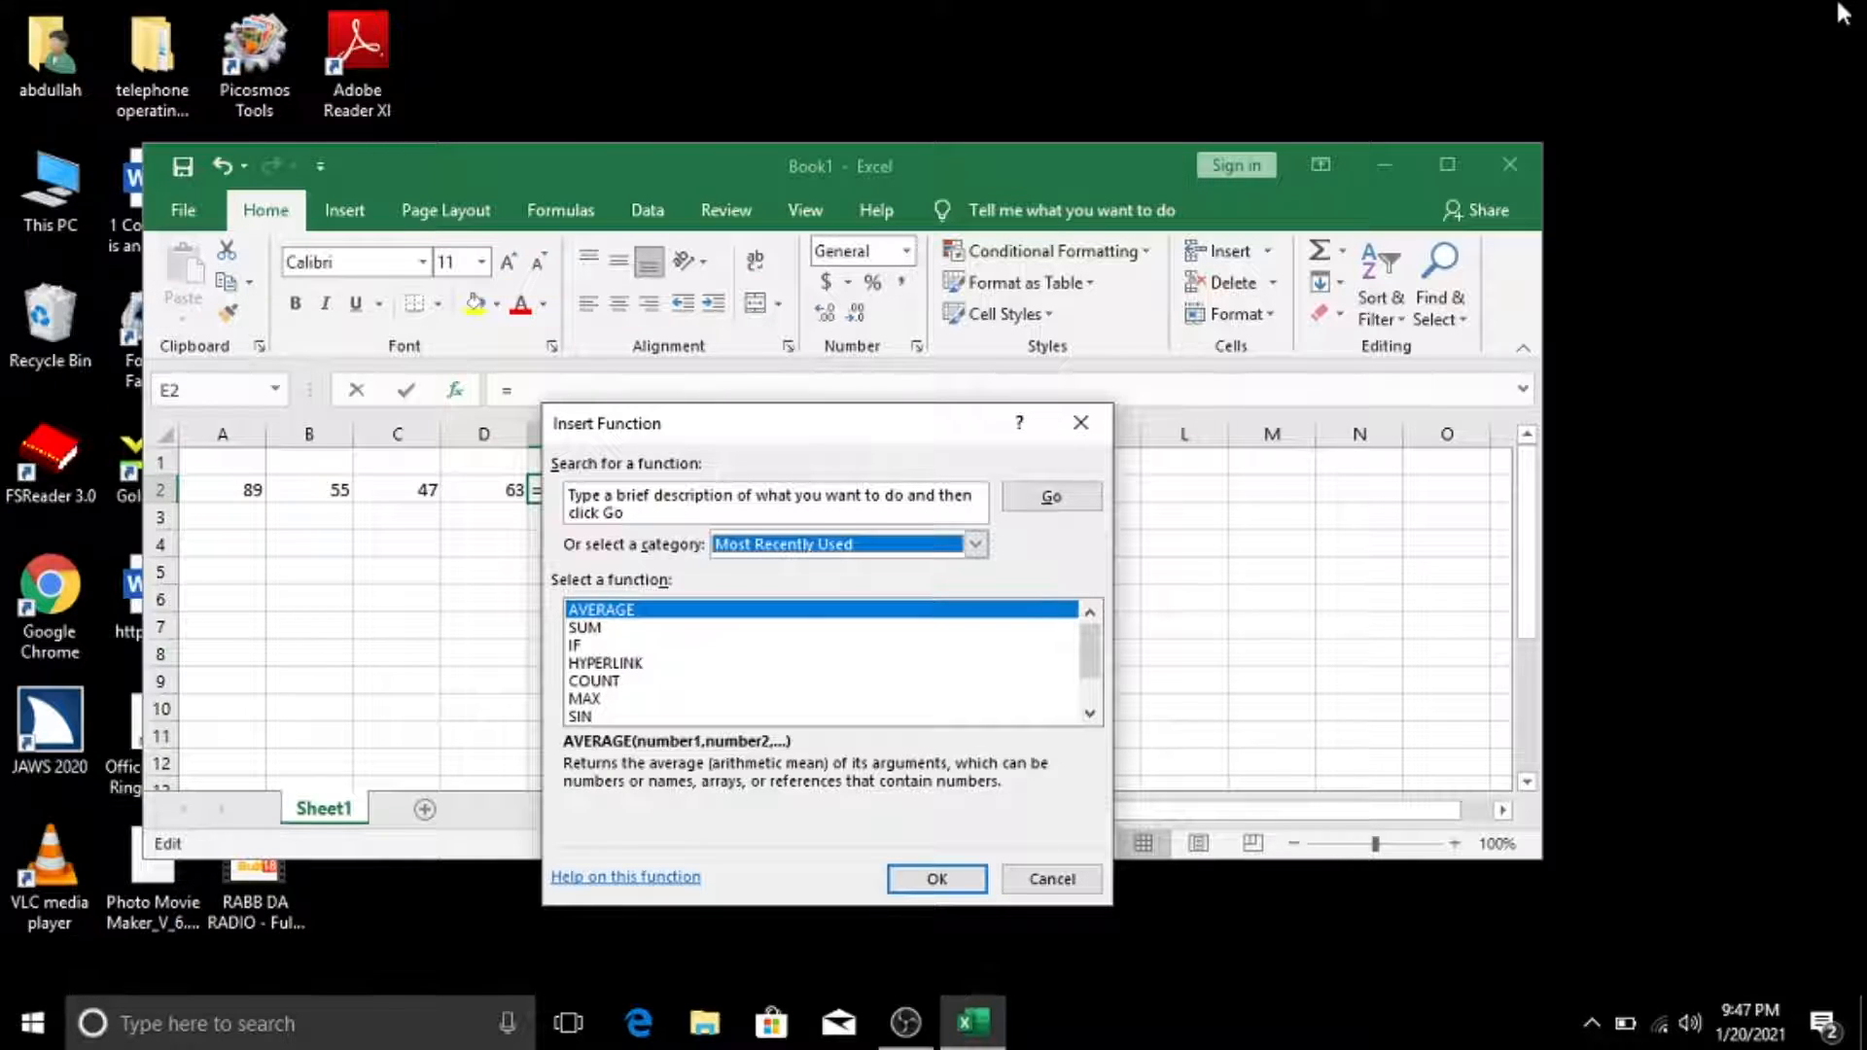
key(Tab)
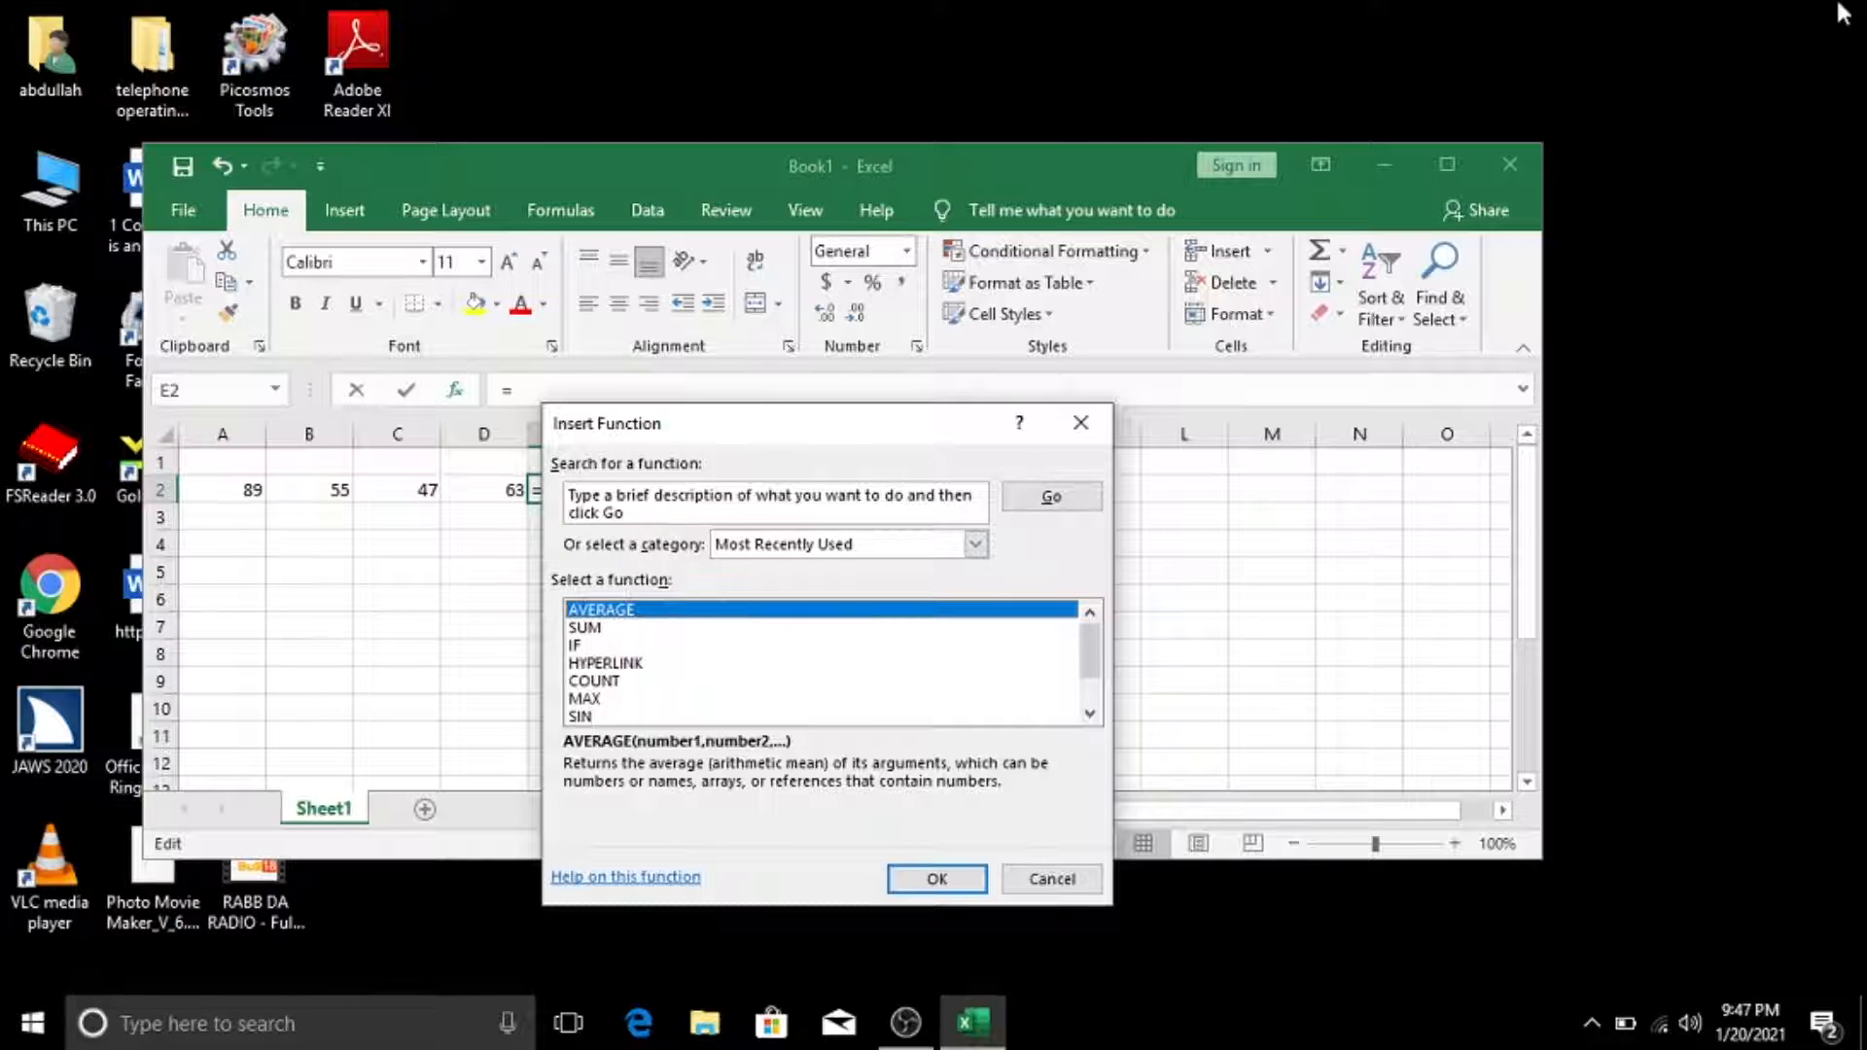
- Look through the descriptions of the most recently used functions from AVERAGE to SUMIF, and return to AVERAGE
key(Down)
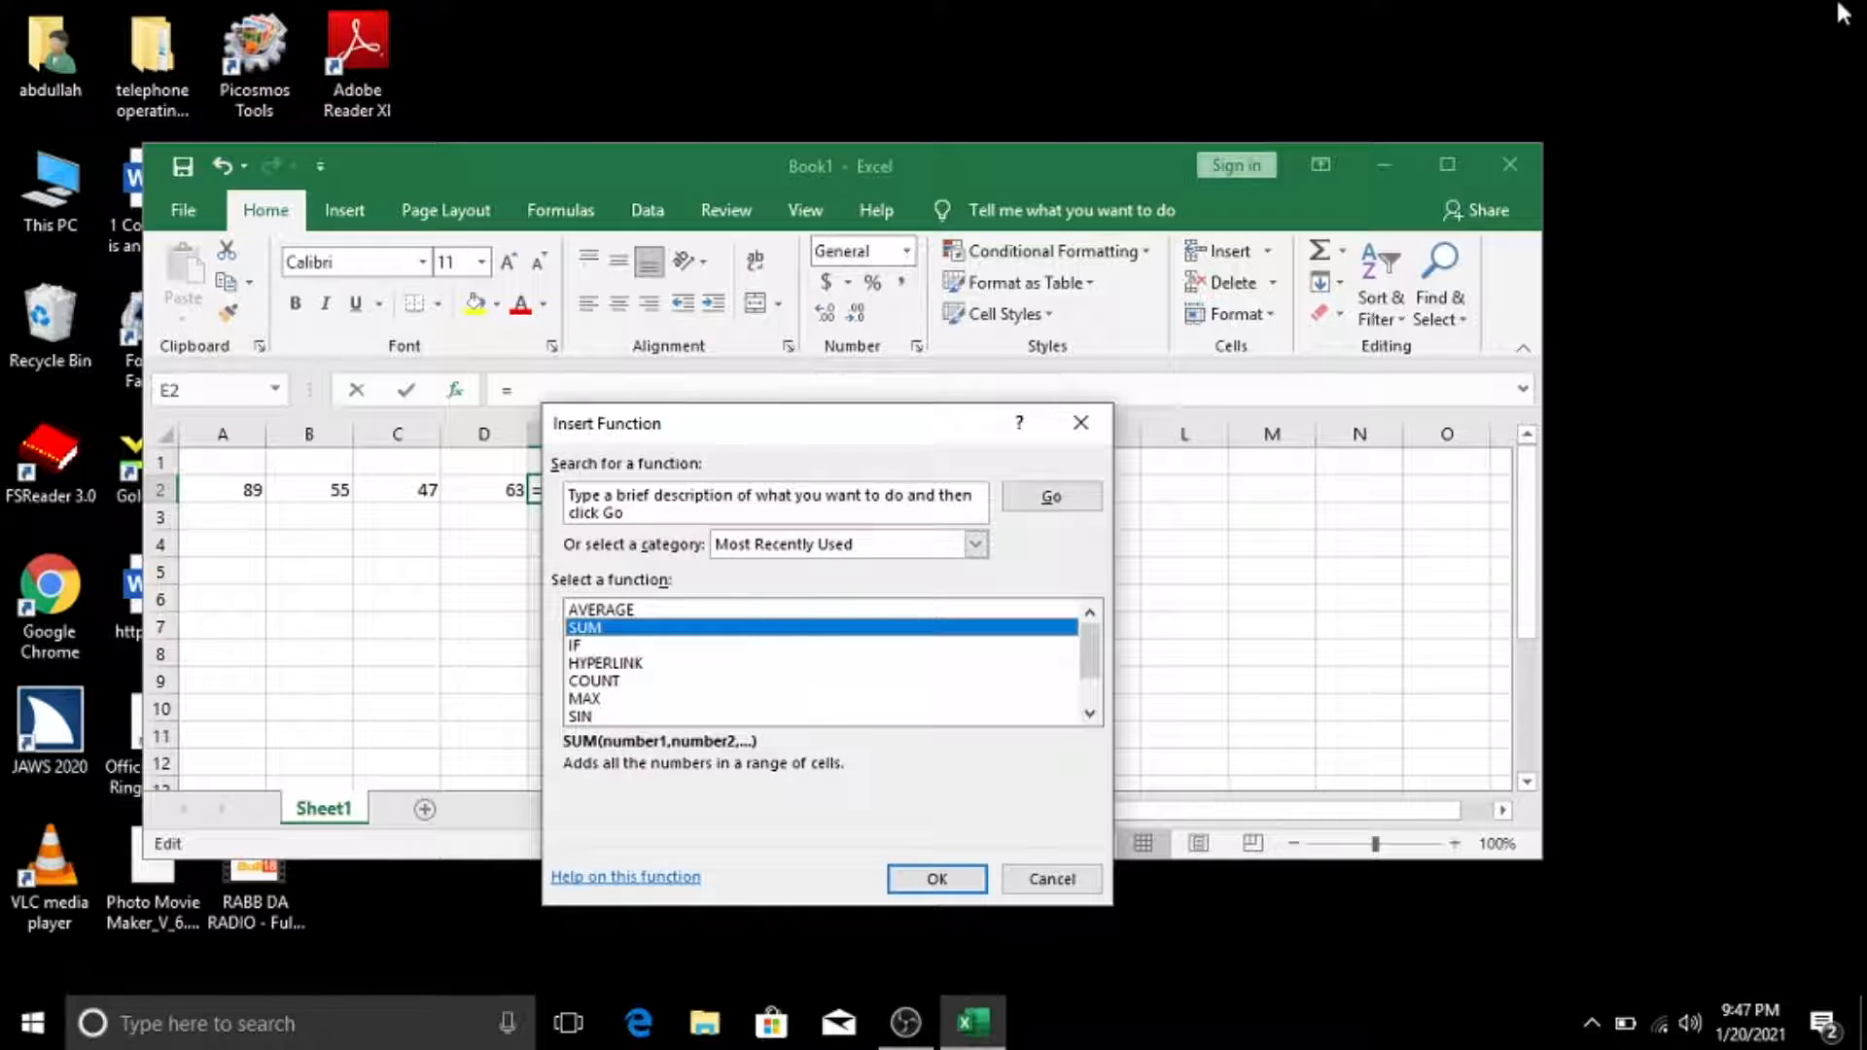
key(Down)
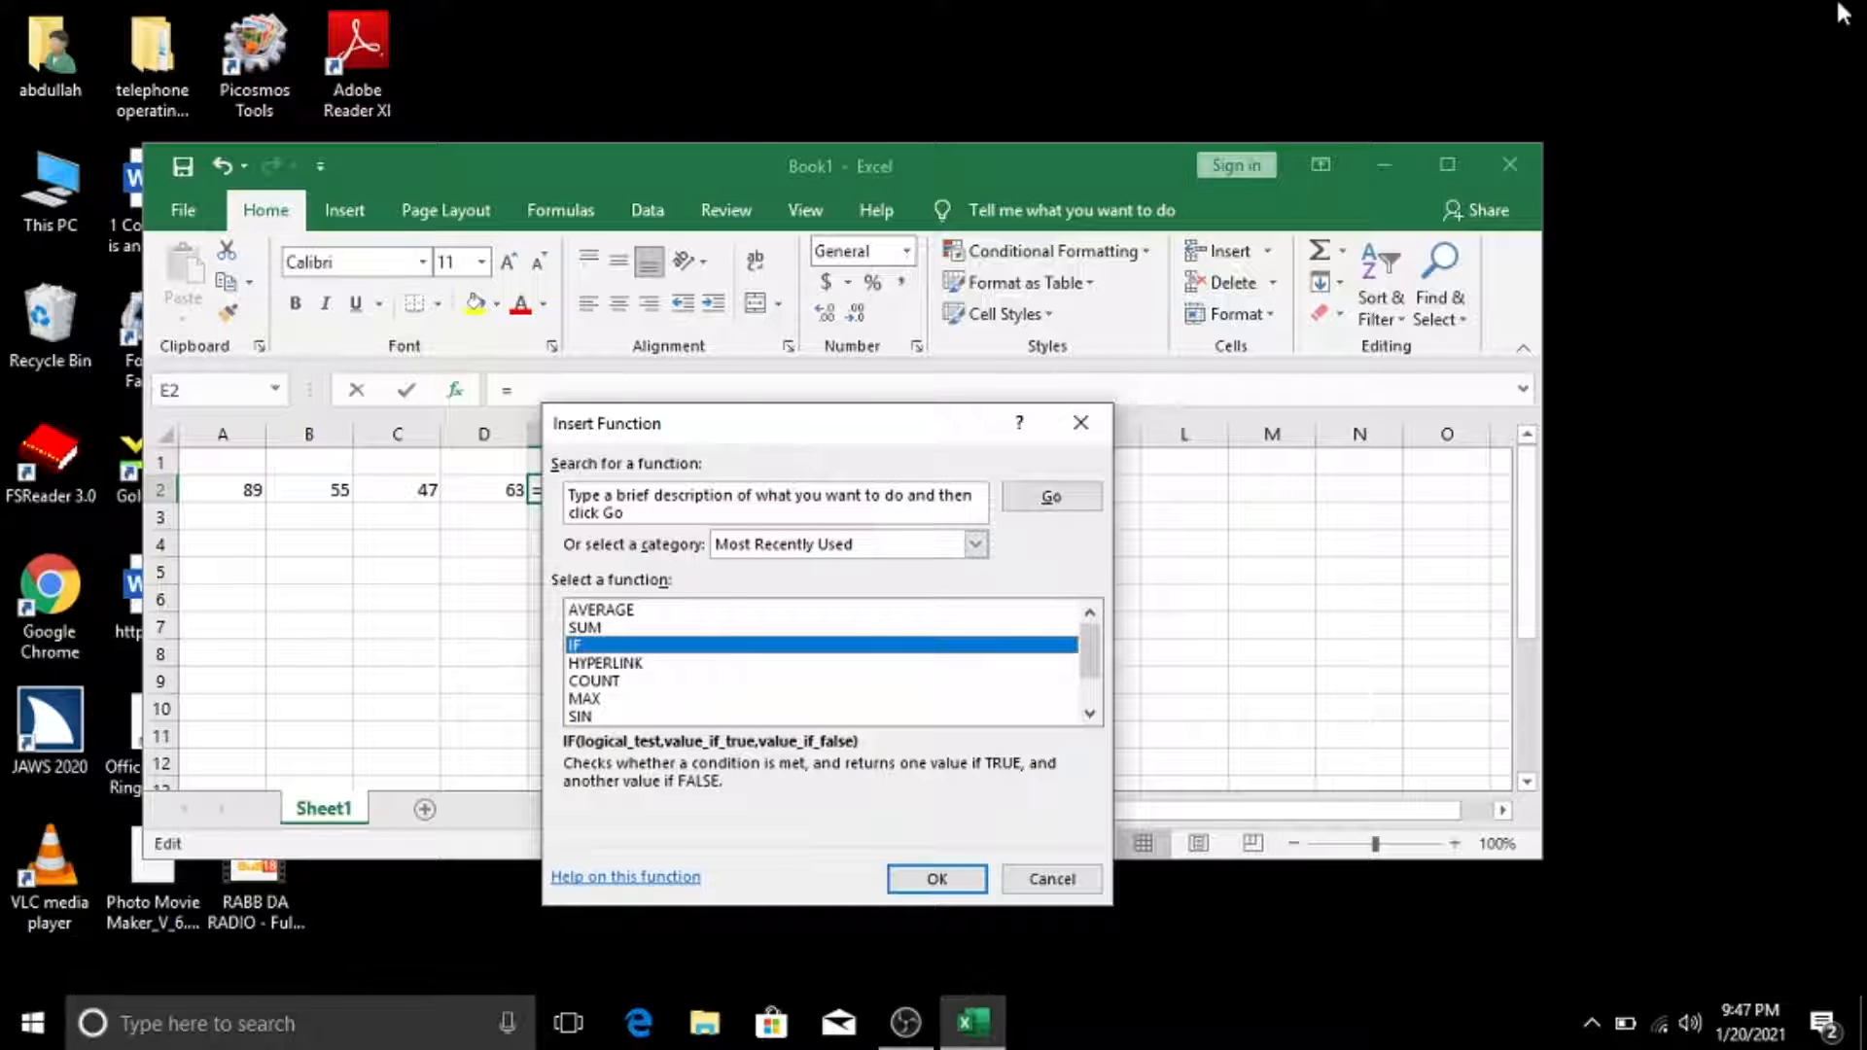
key(Down)
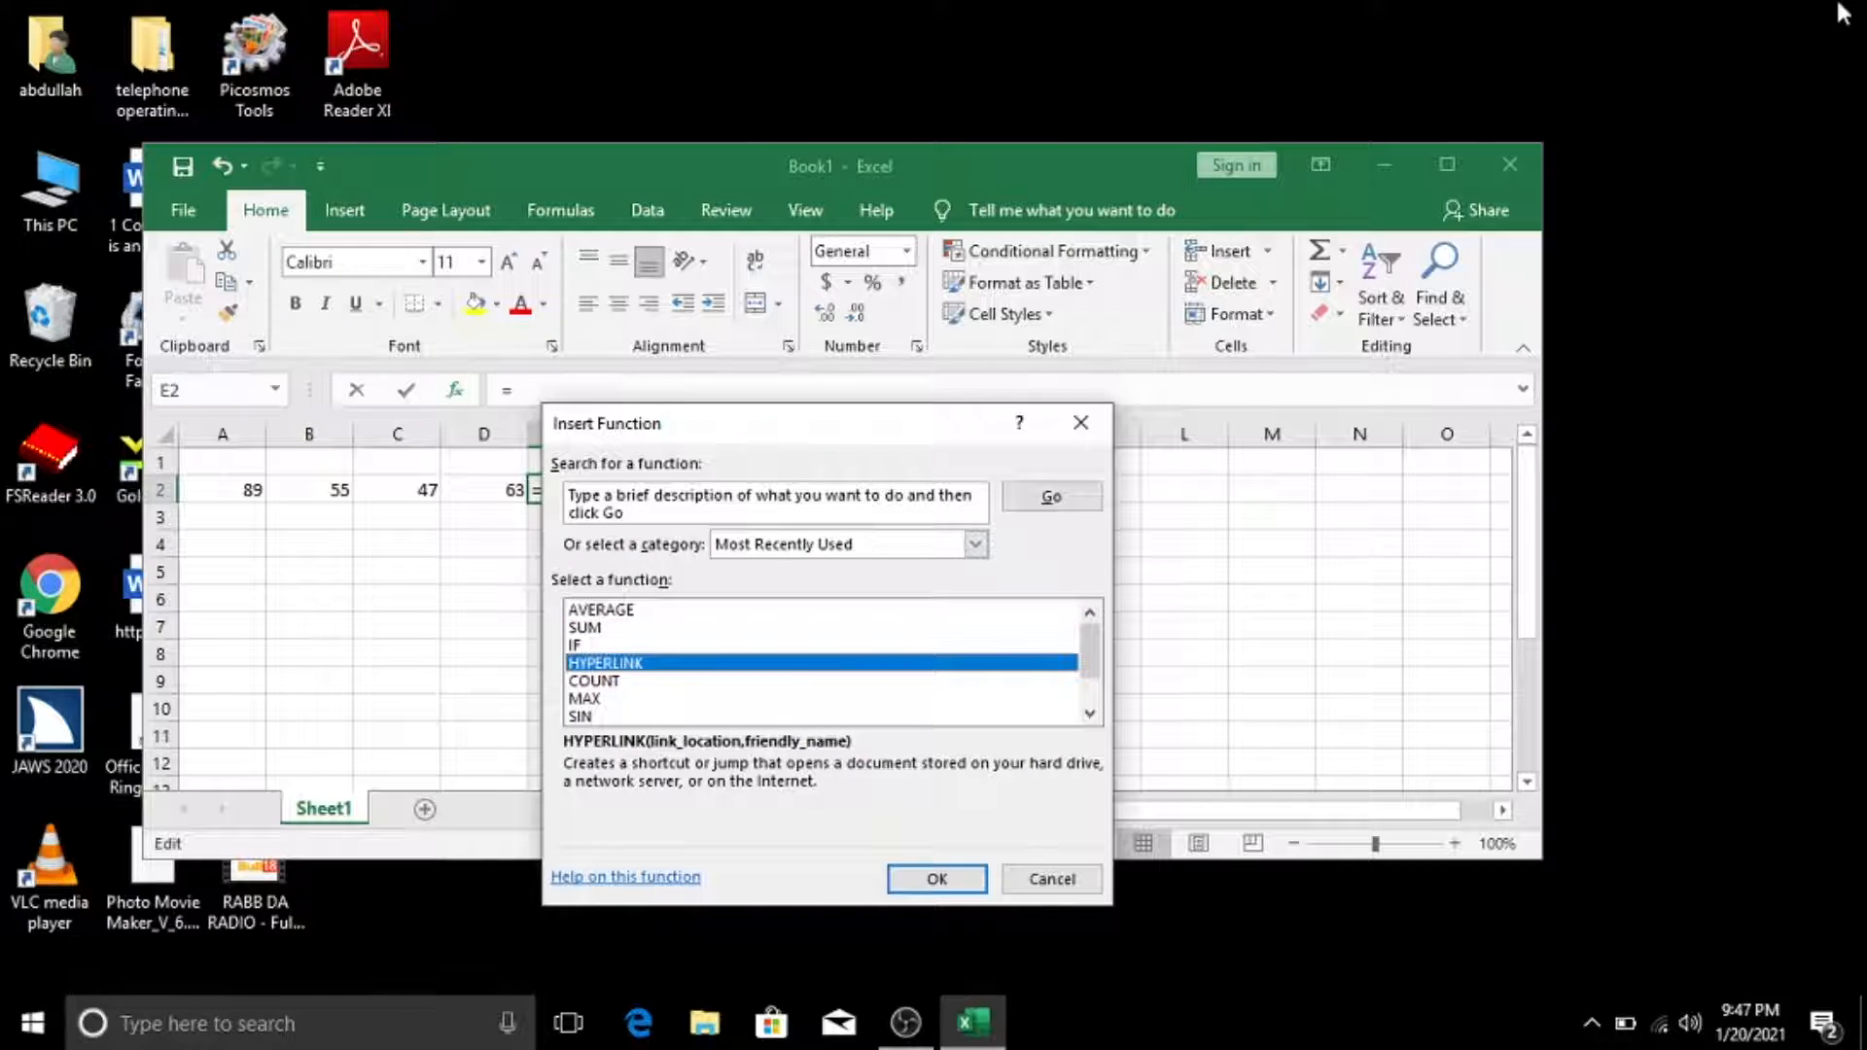
key(Down)
key(Down)
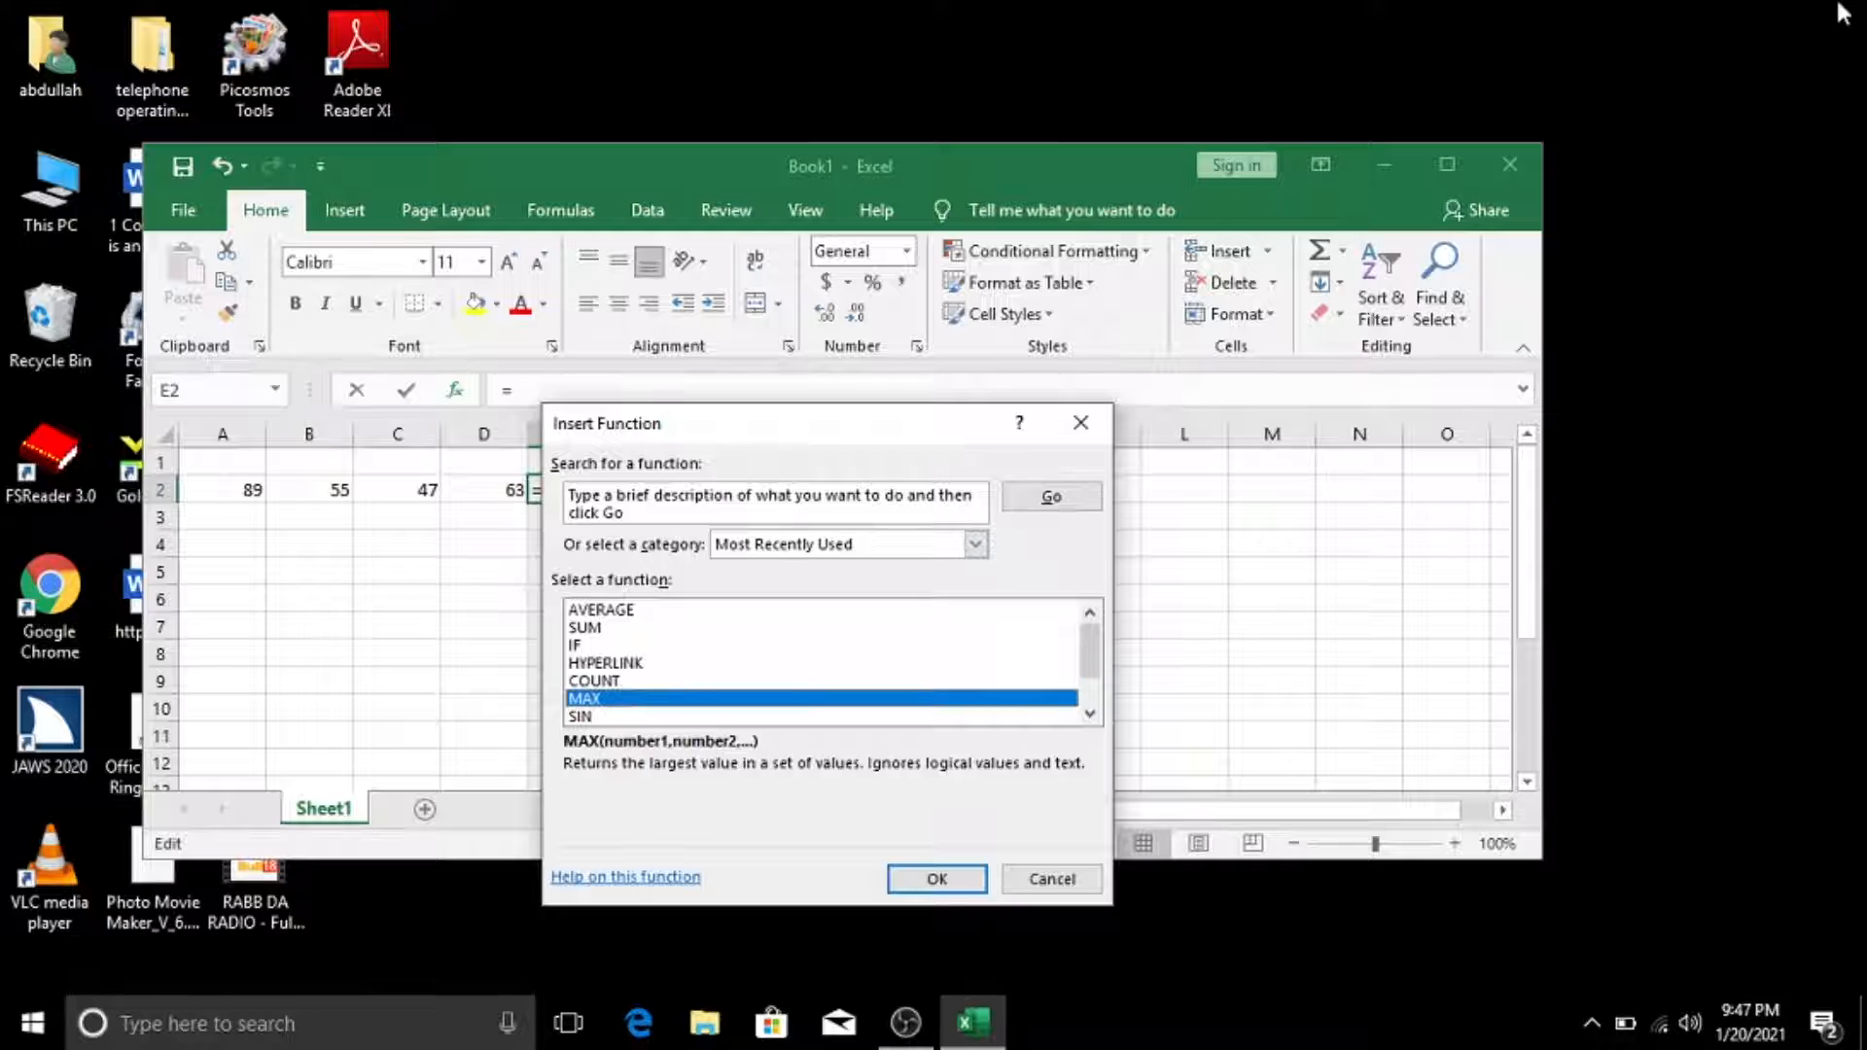
key(Down)
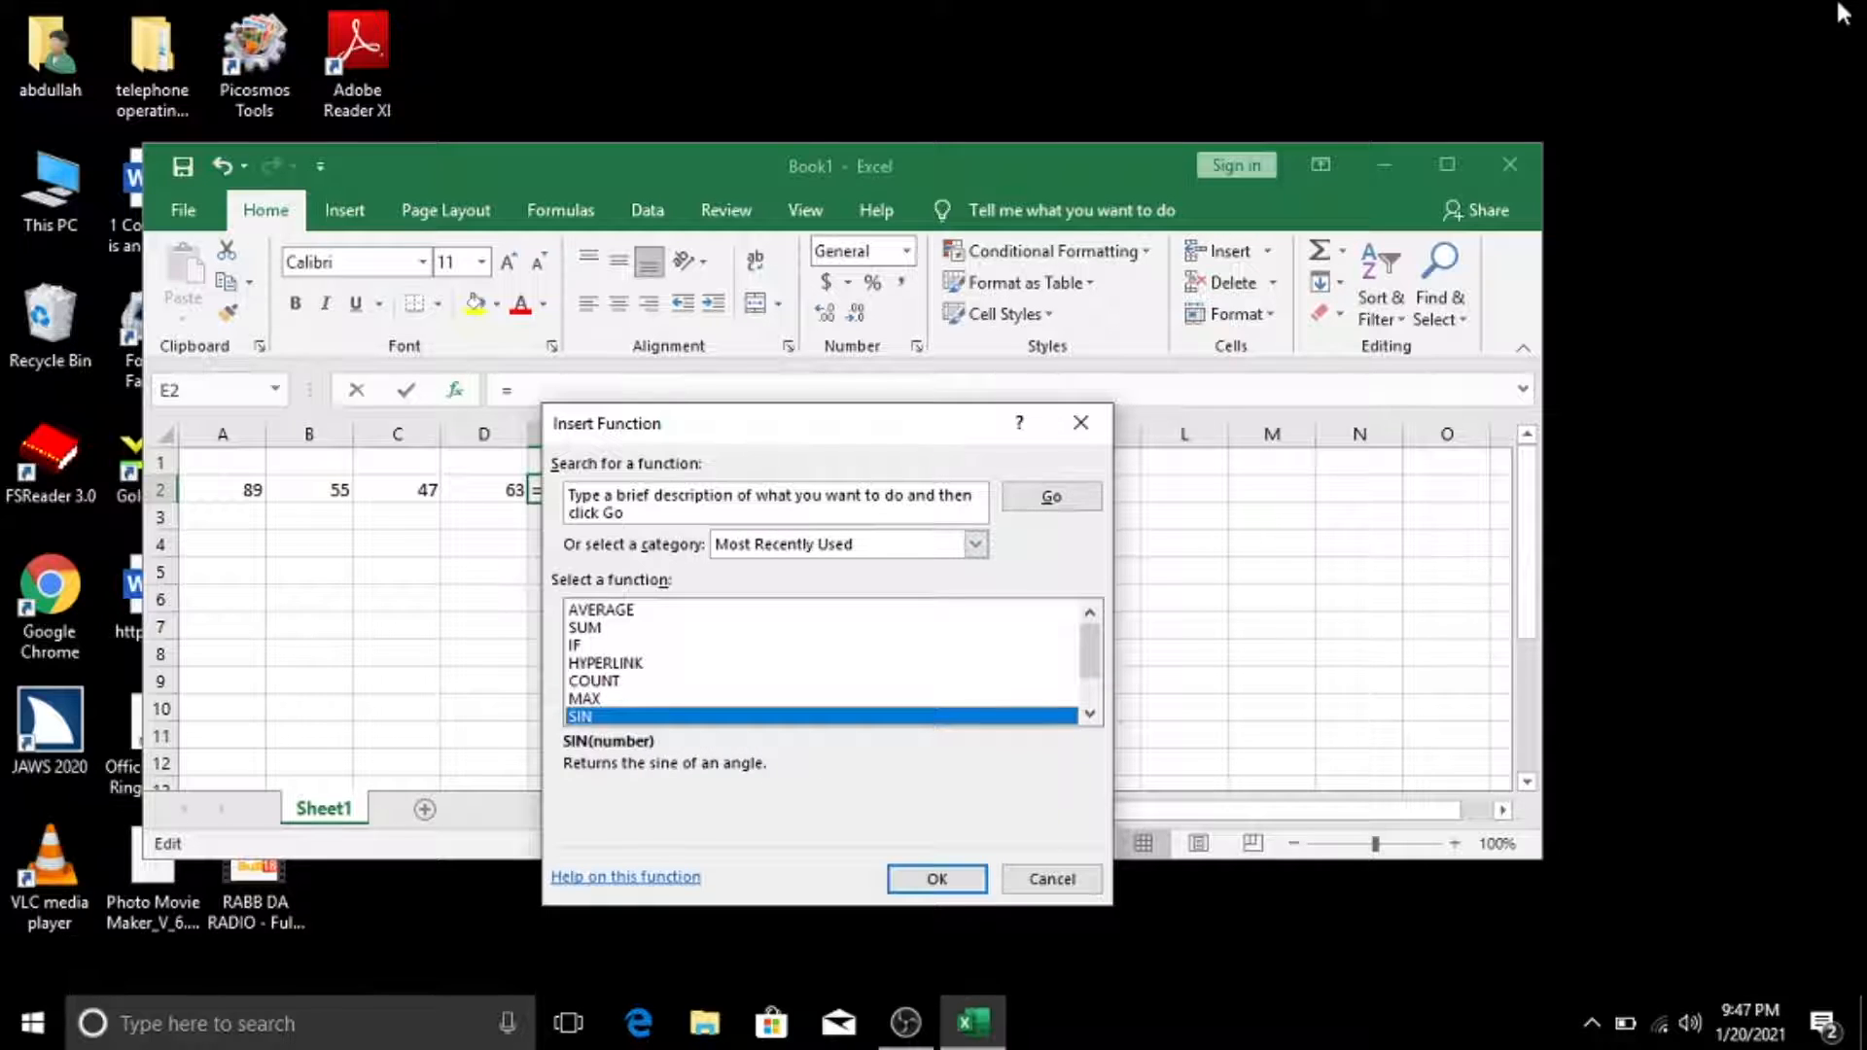
key(Down)
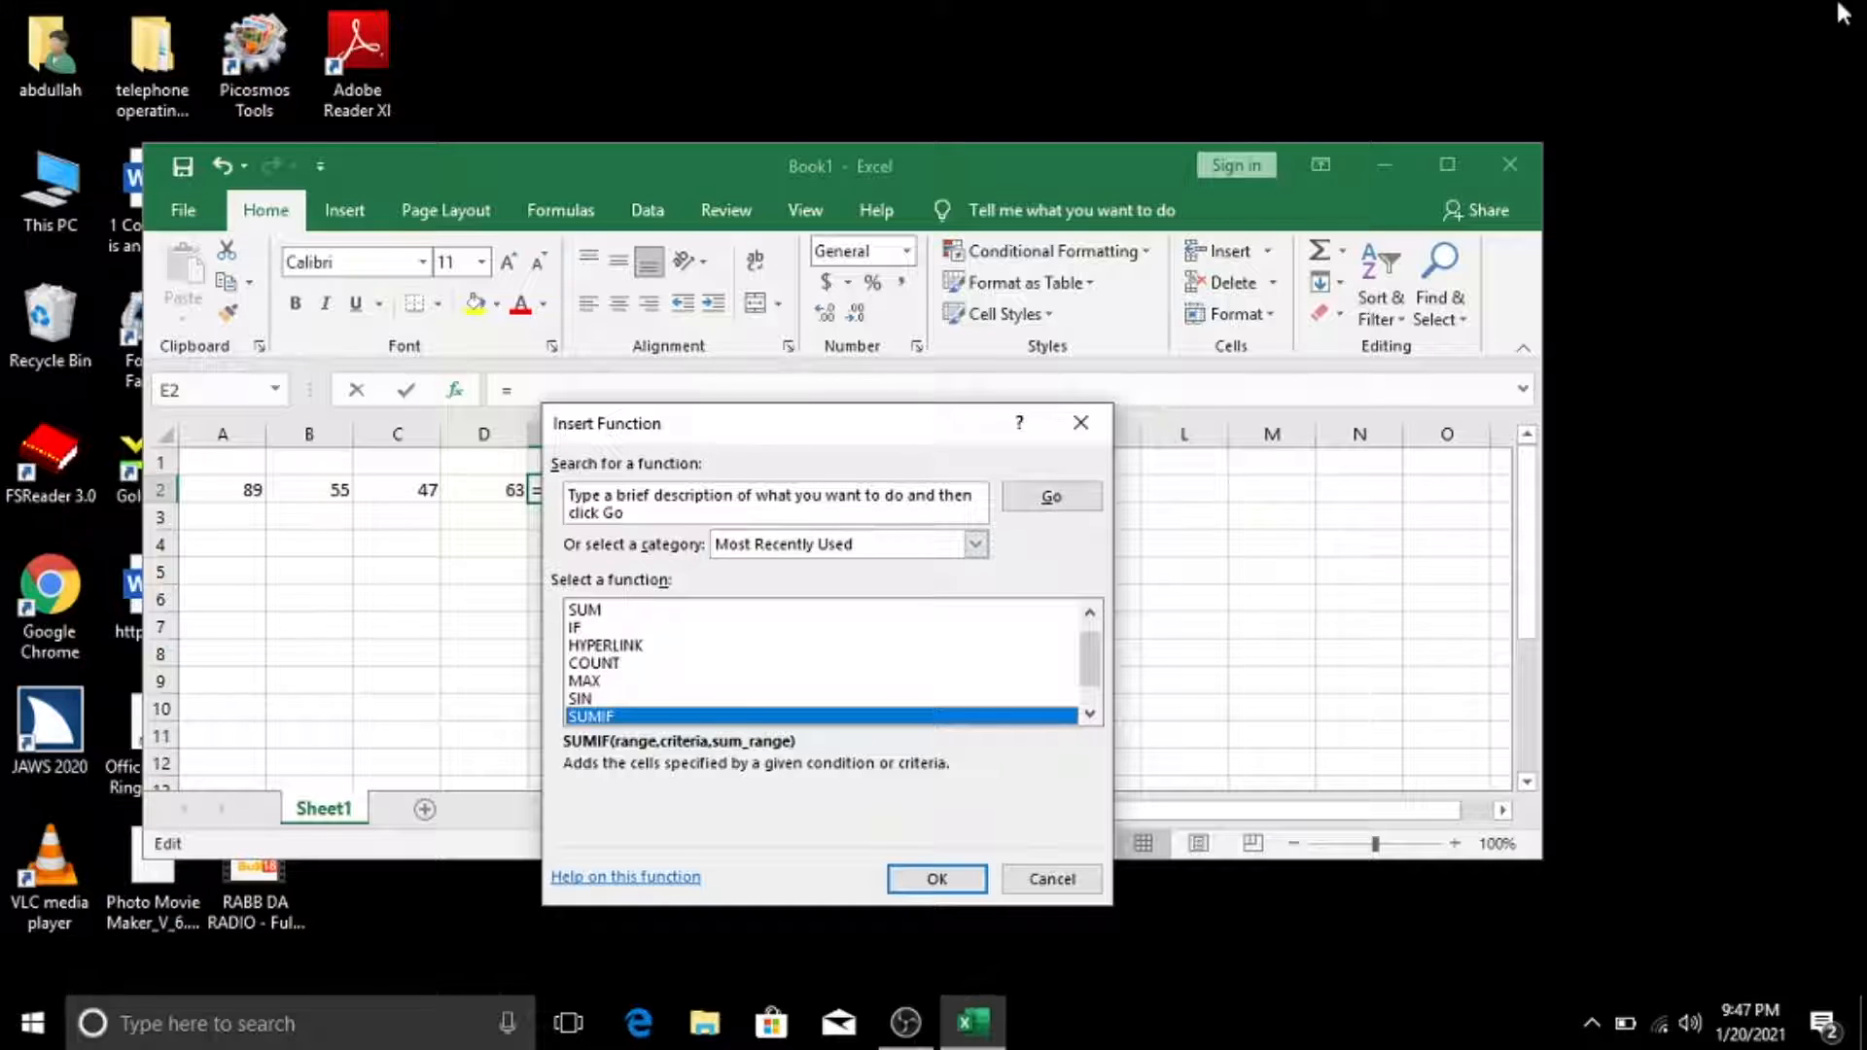
key(Up)
key(Up)
key(Up)
key(Up)
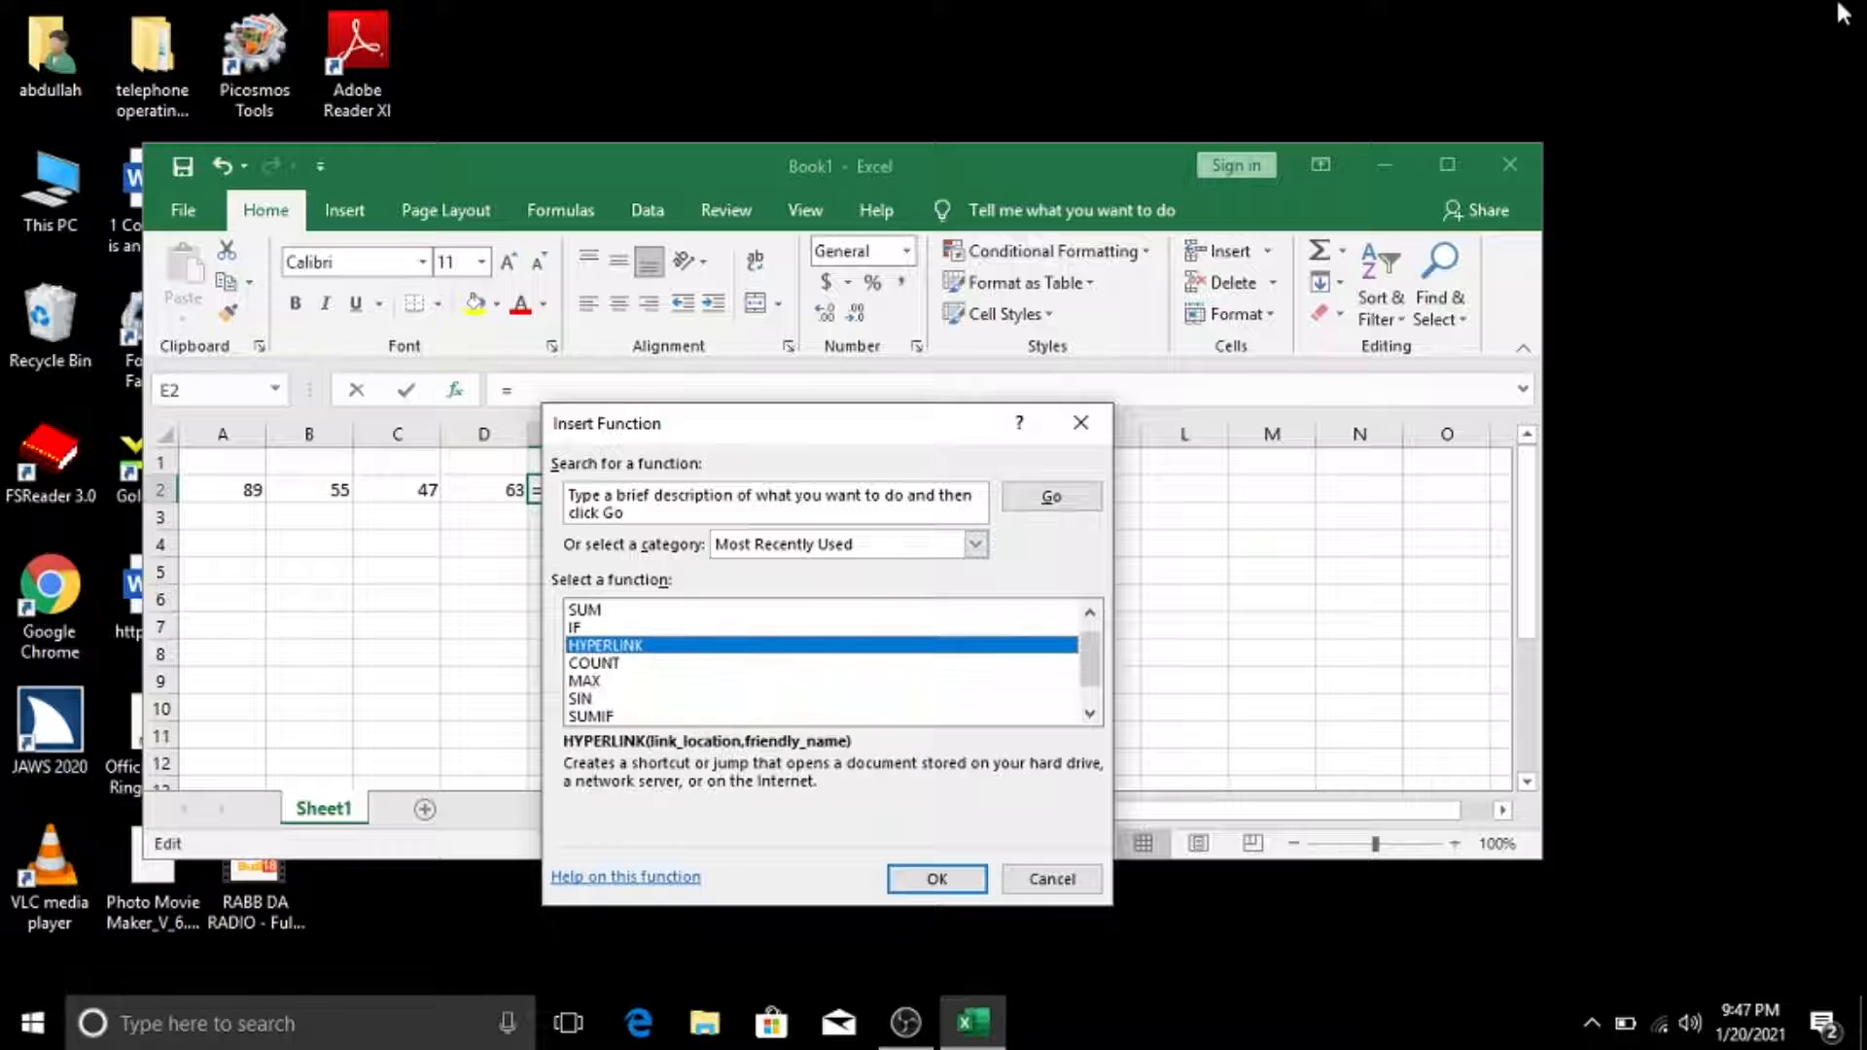
key(Up)
key(Up)
key(Up)
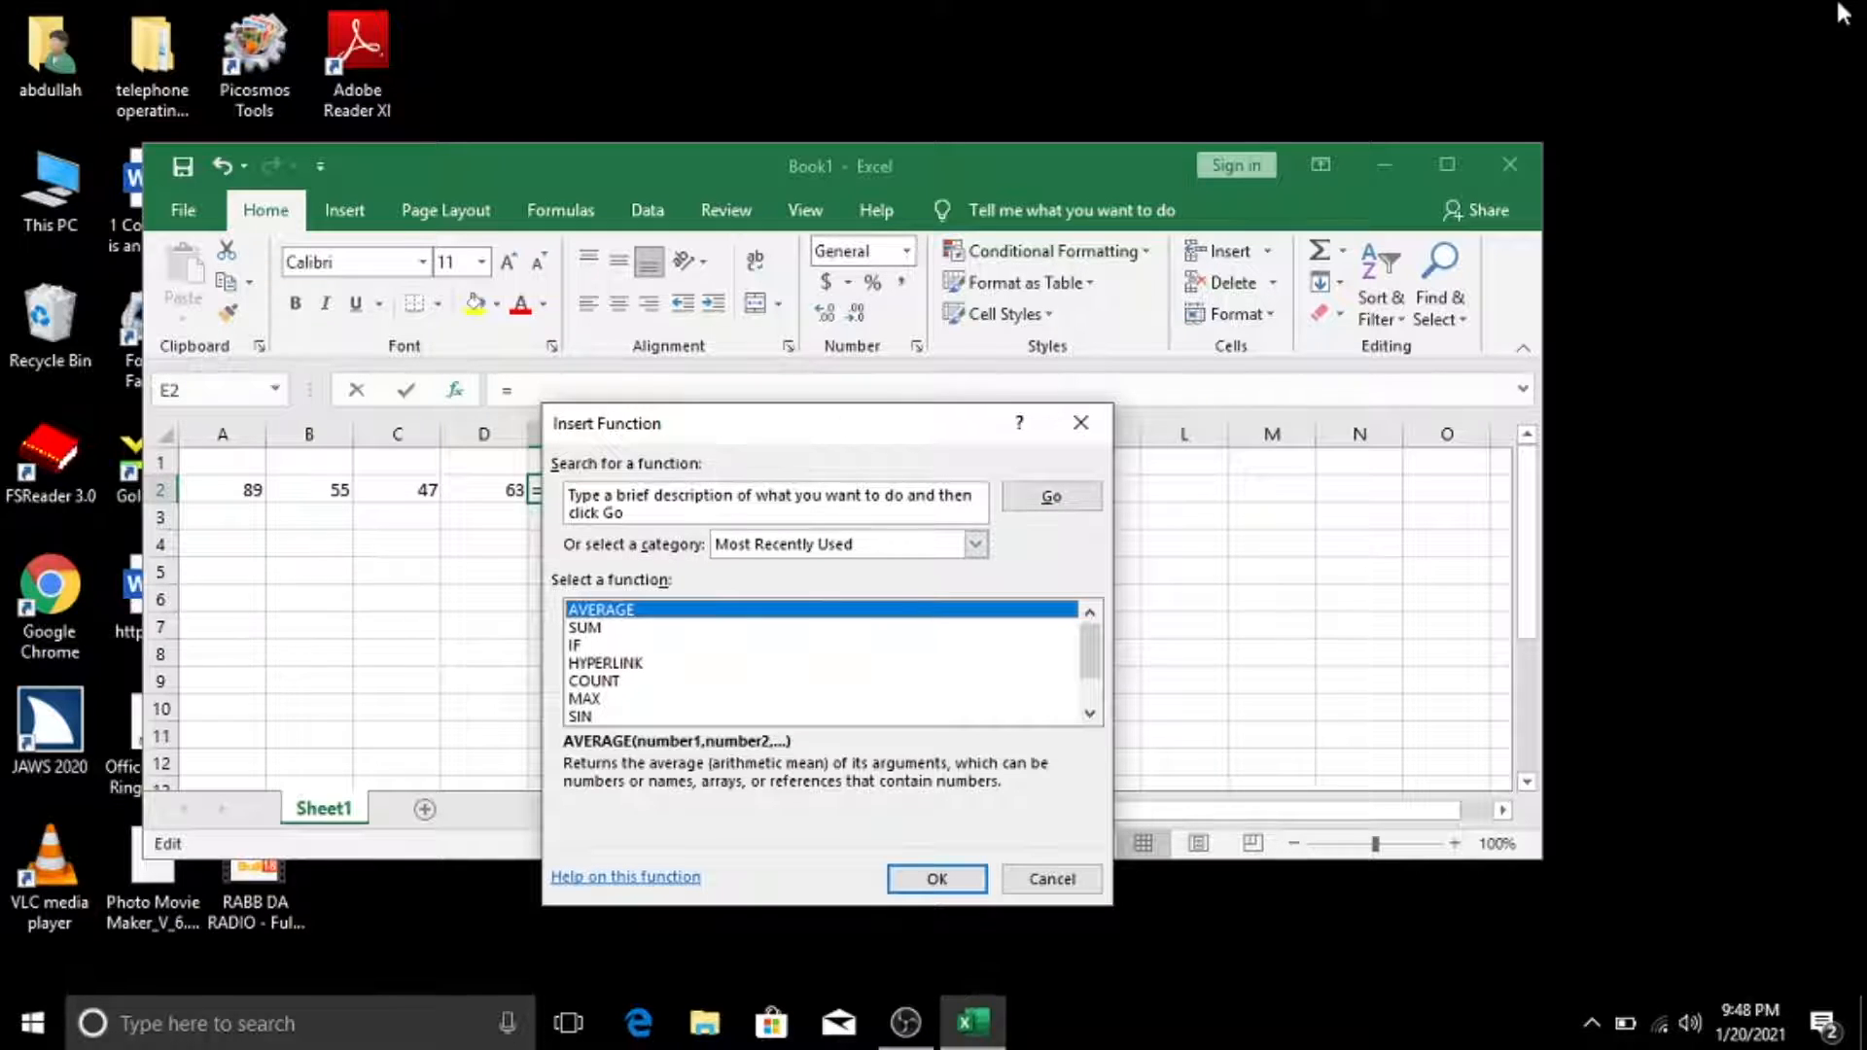
- Insert the AVERAGE function for the range A2:D2 into cell E2
key(Escape)
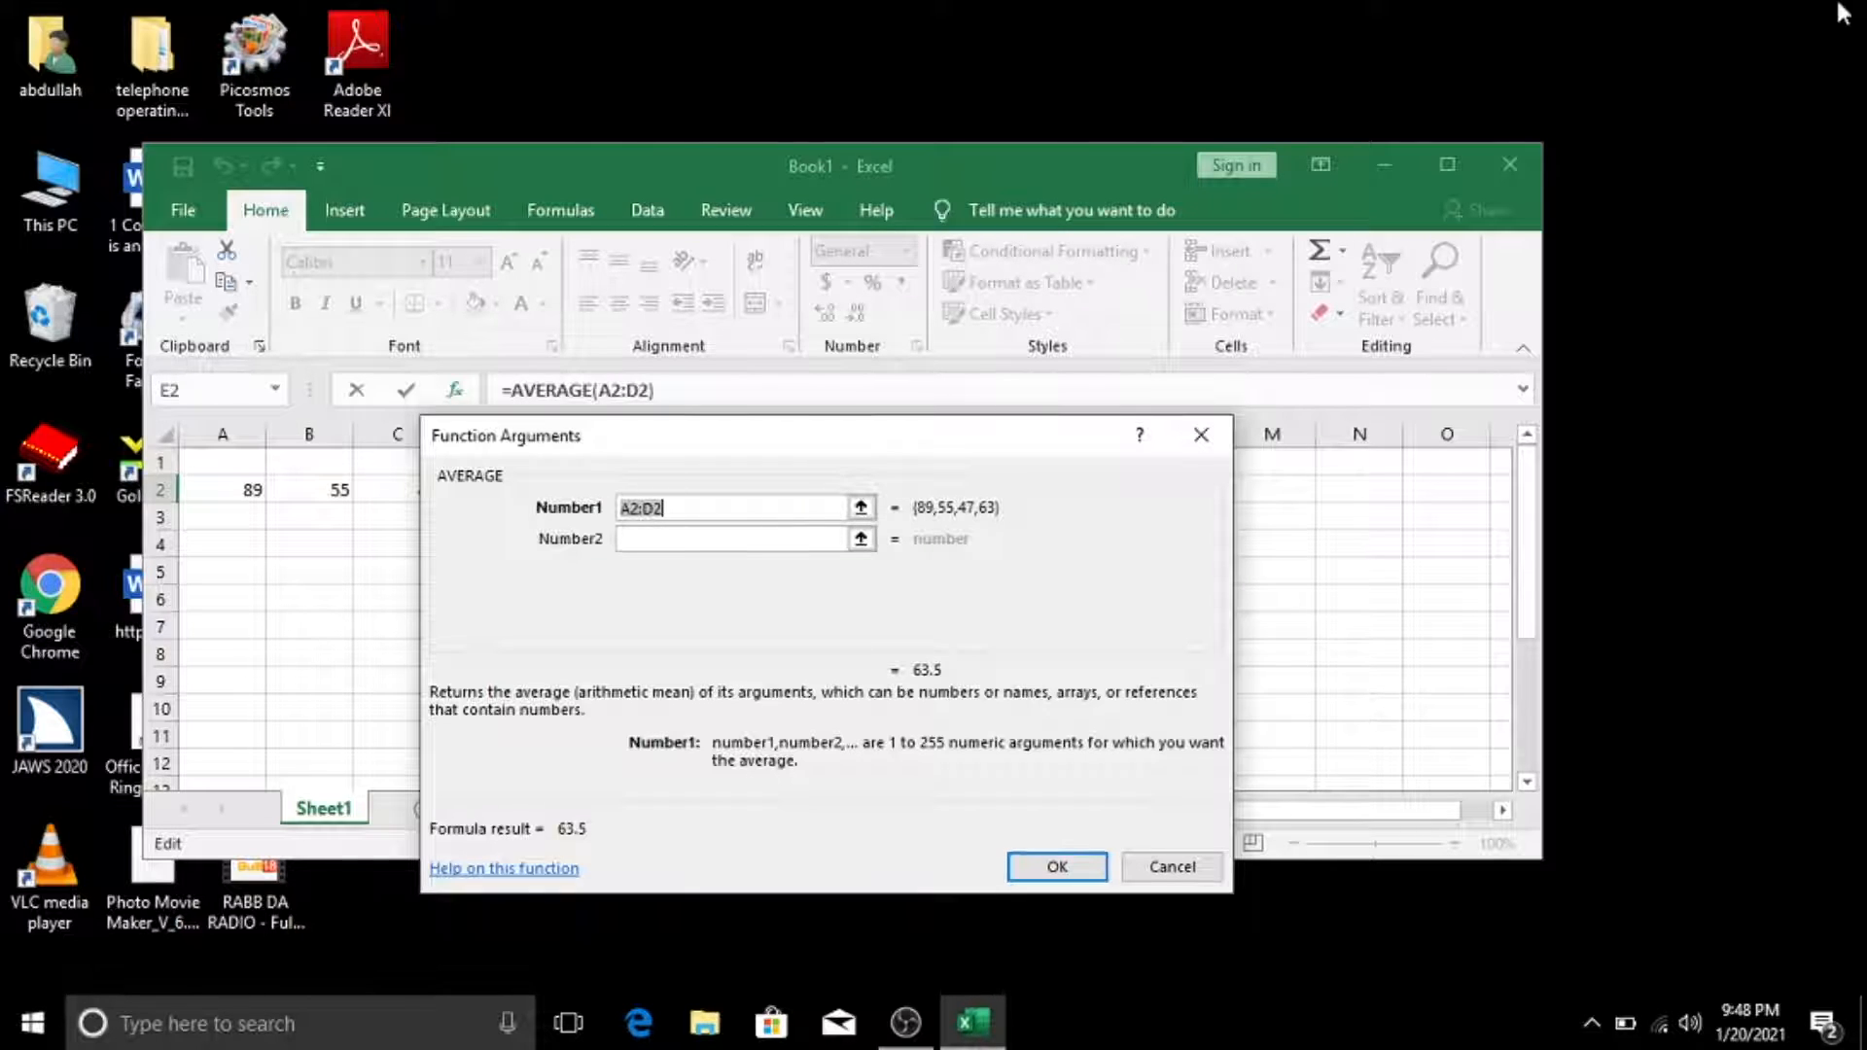
key(Return)
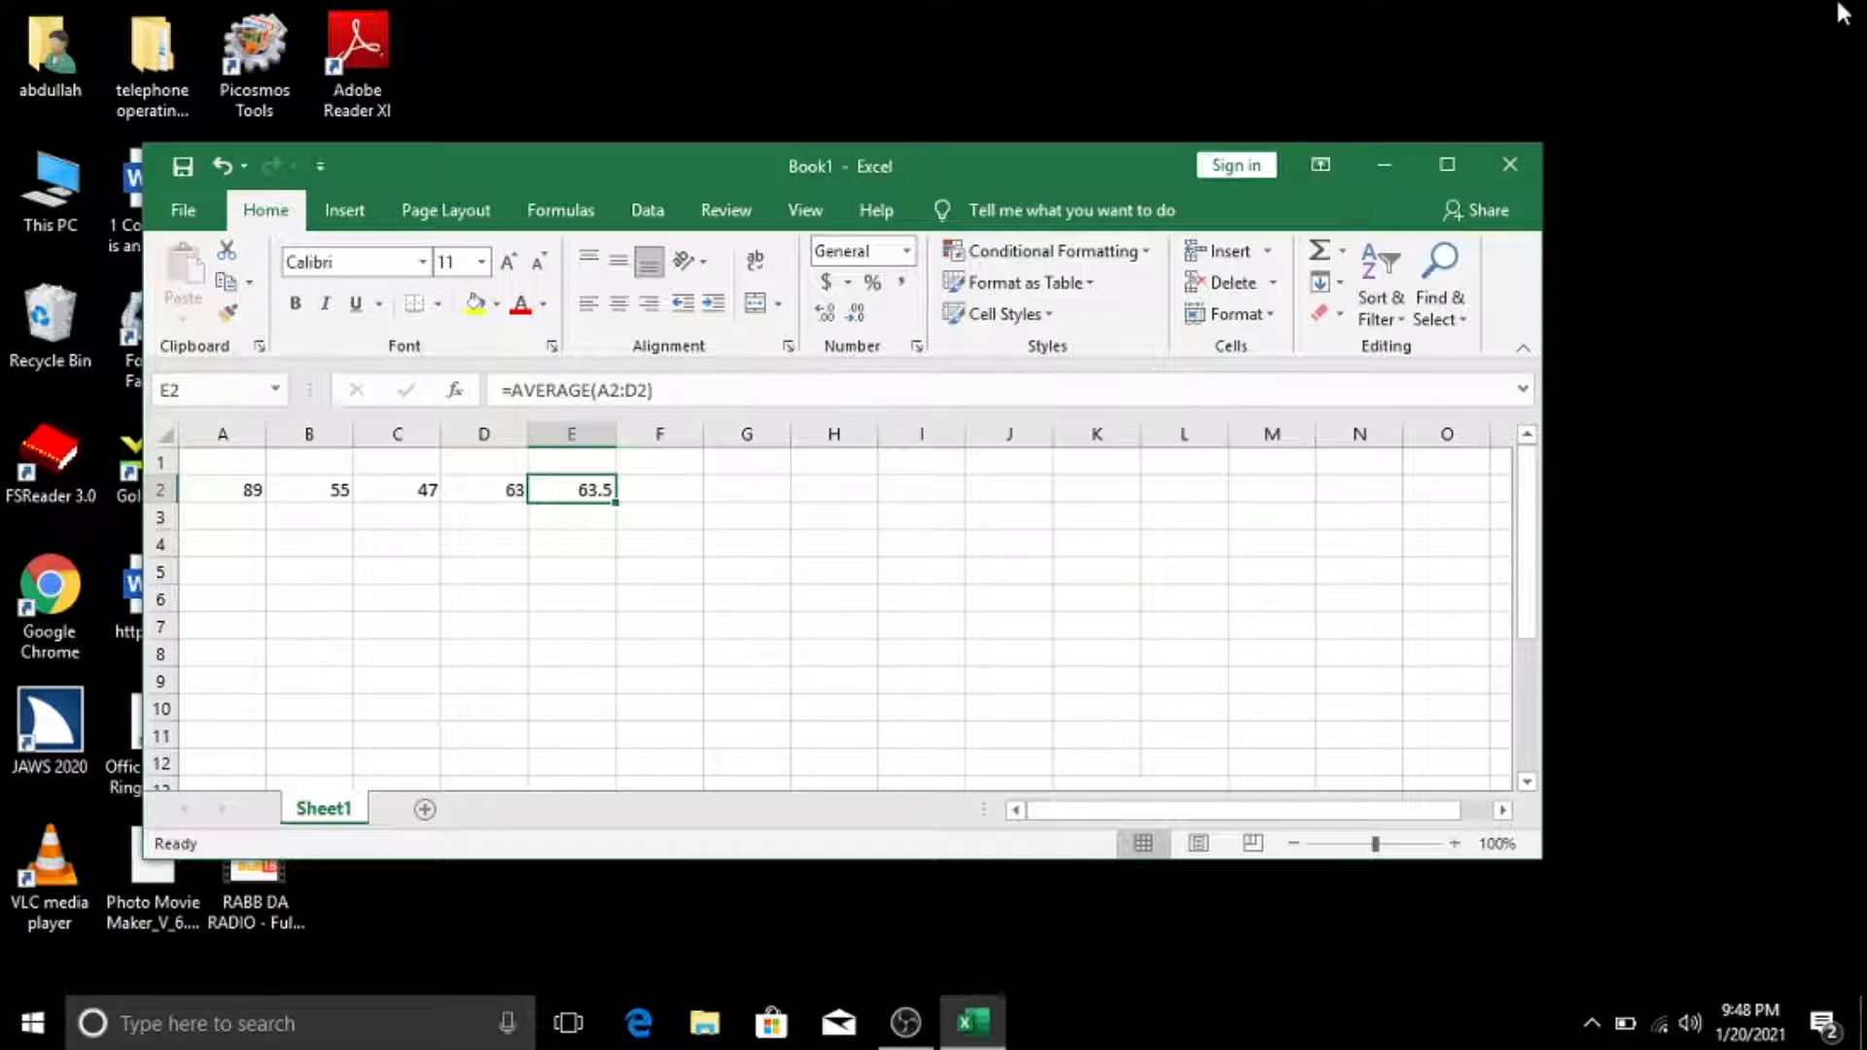
- Insert an entire row at cell A1 on Sheet1, above the row of numbers
key(Down)
key(Up)
key(Left)
key(Left)
key(Left)
key(Left)
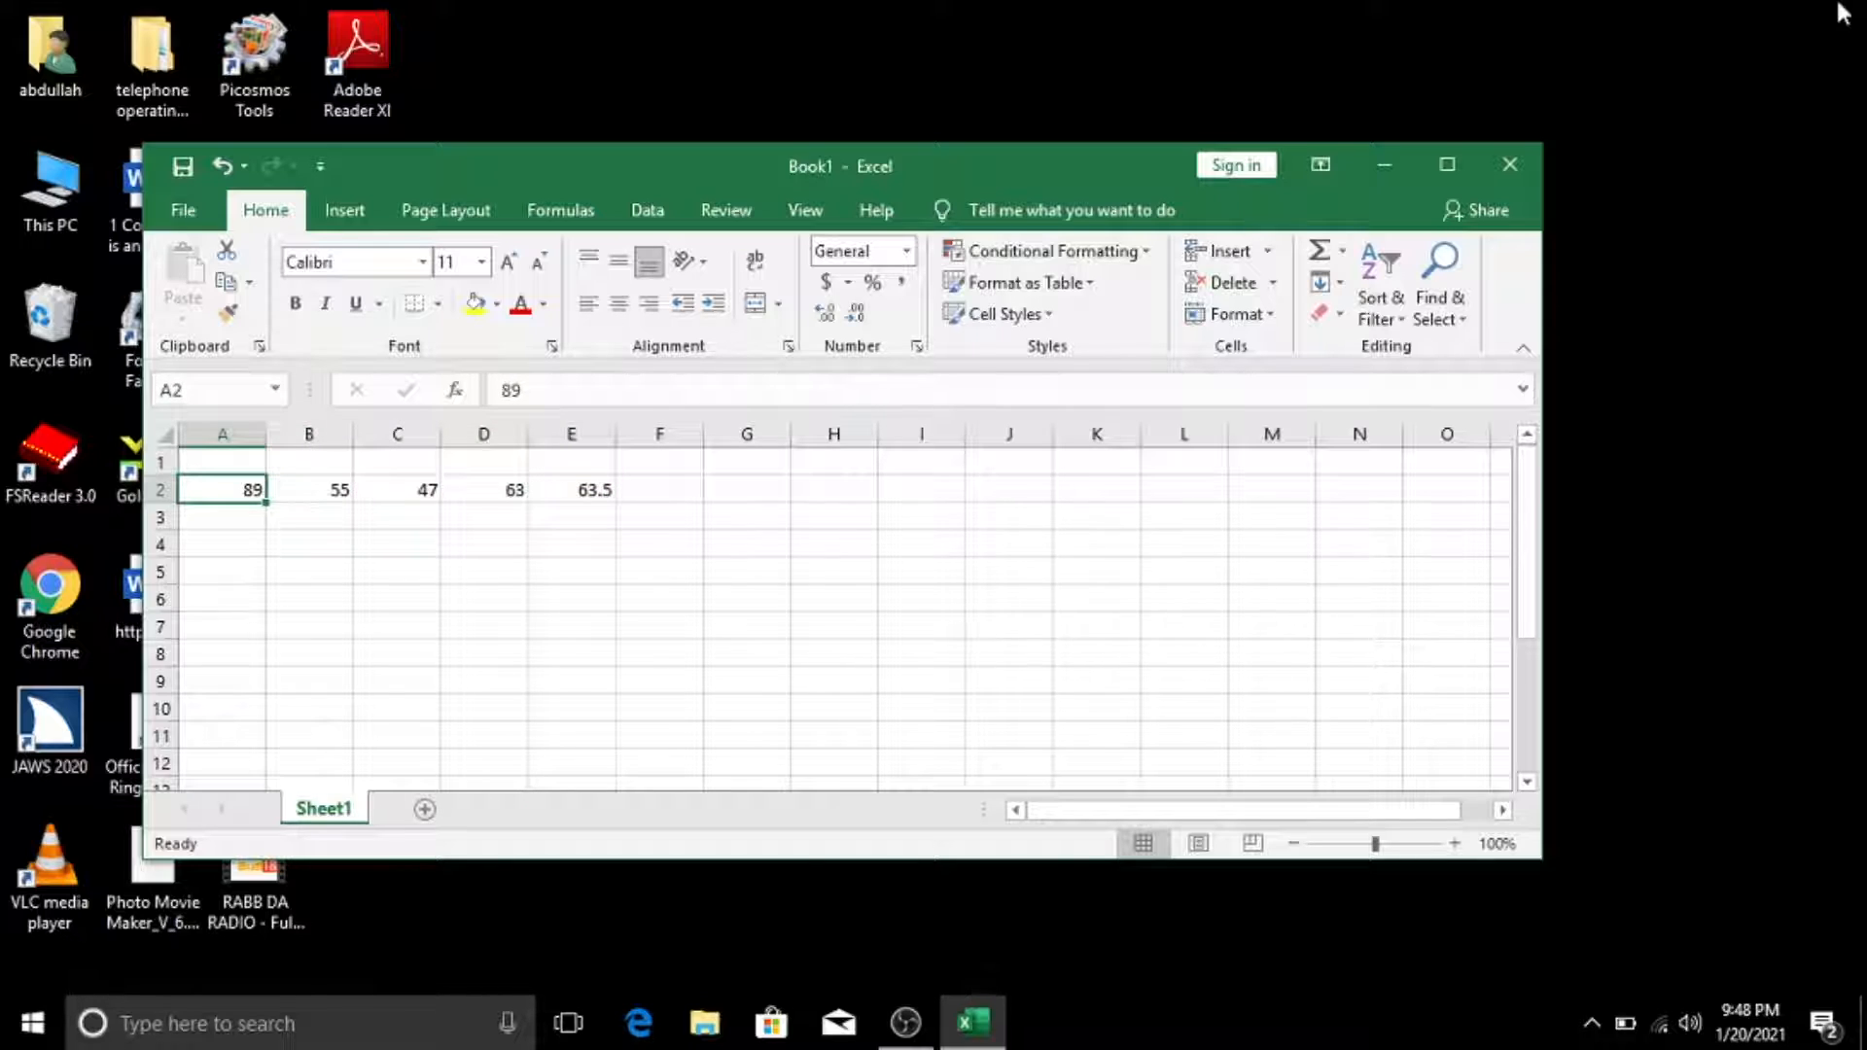
key(Up)
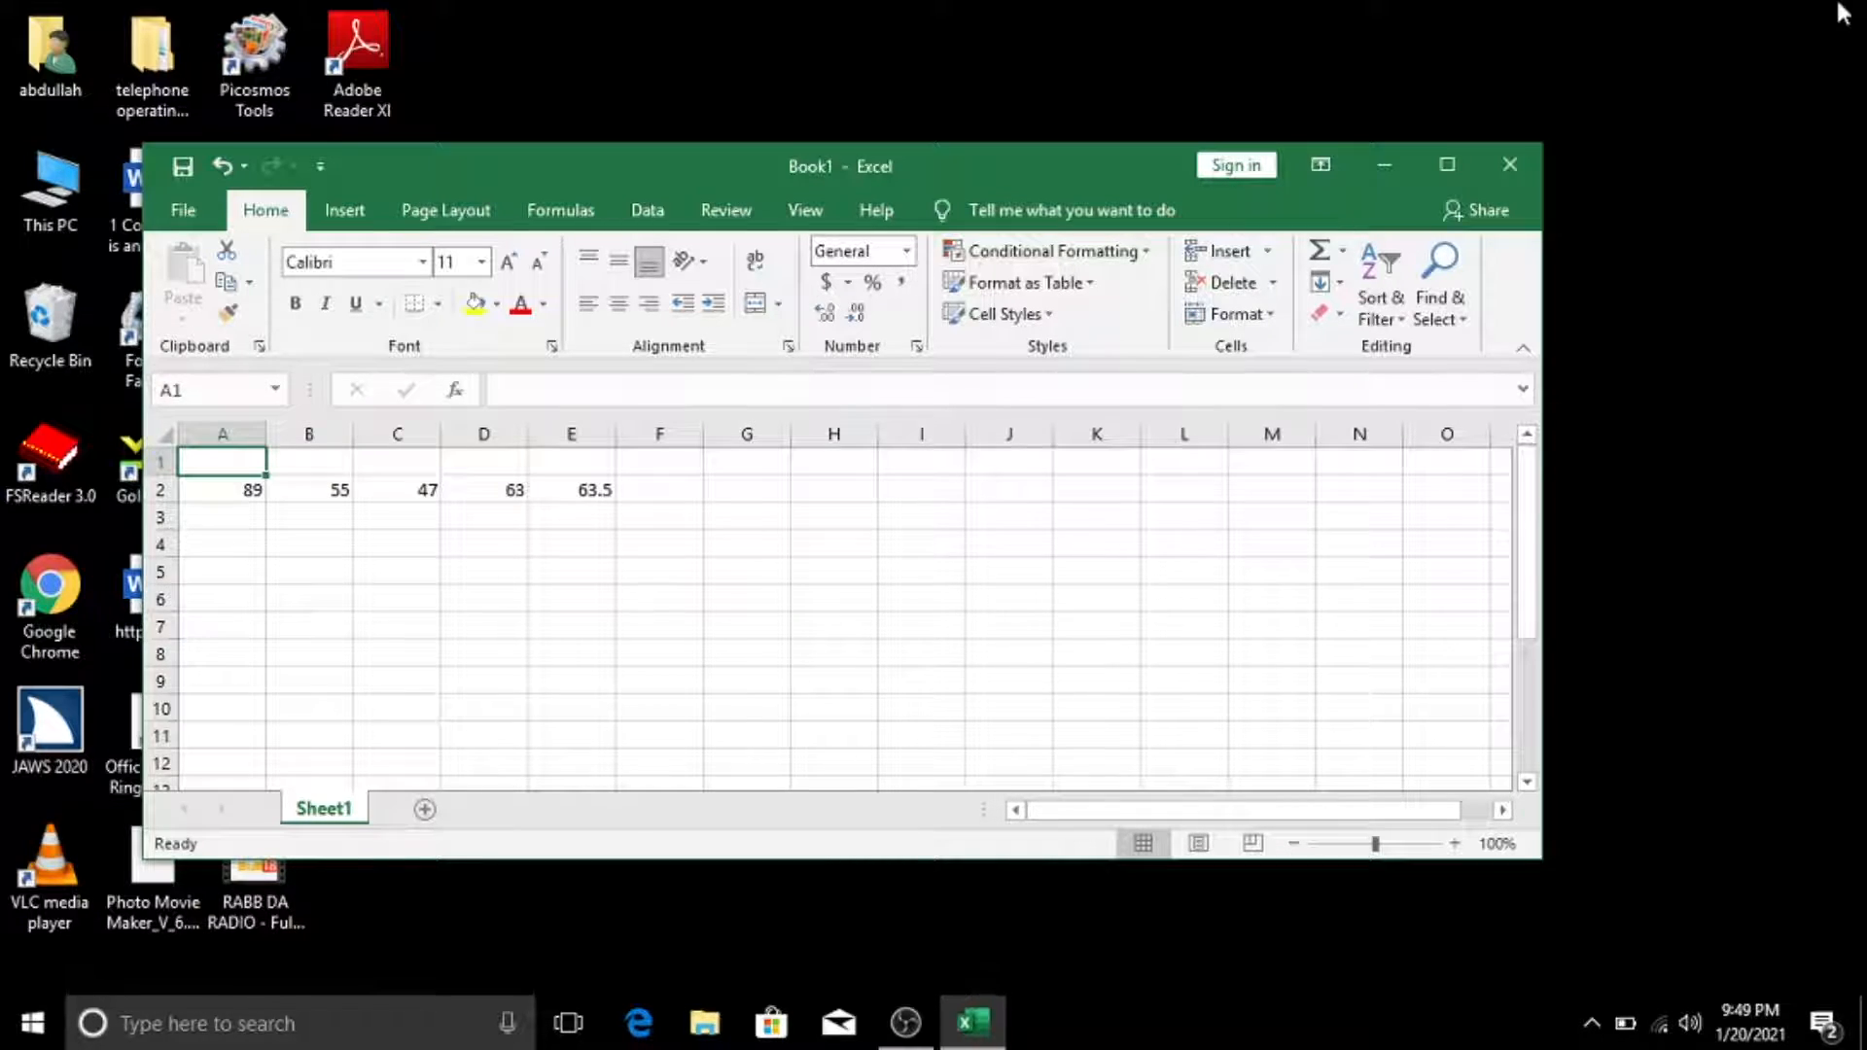
key(ctrl+shift+plus)
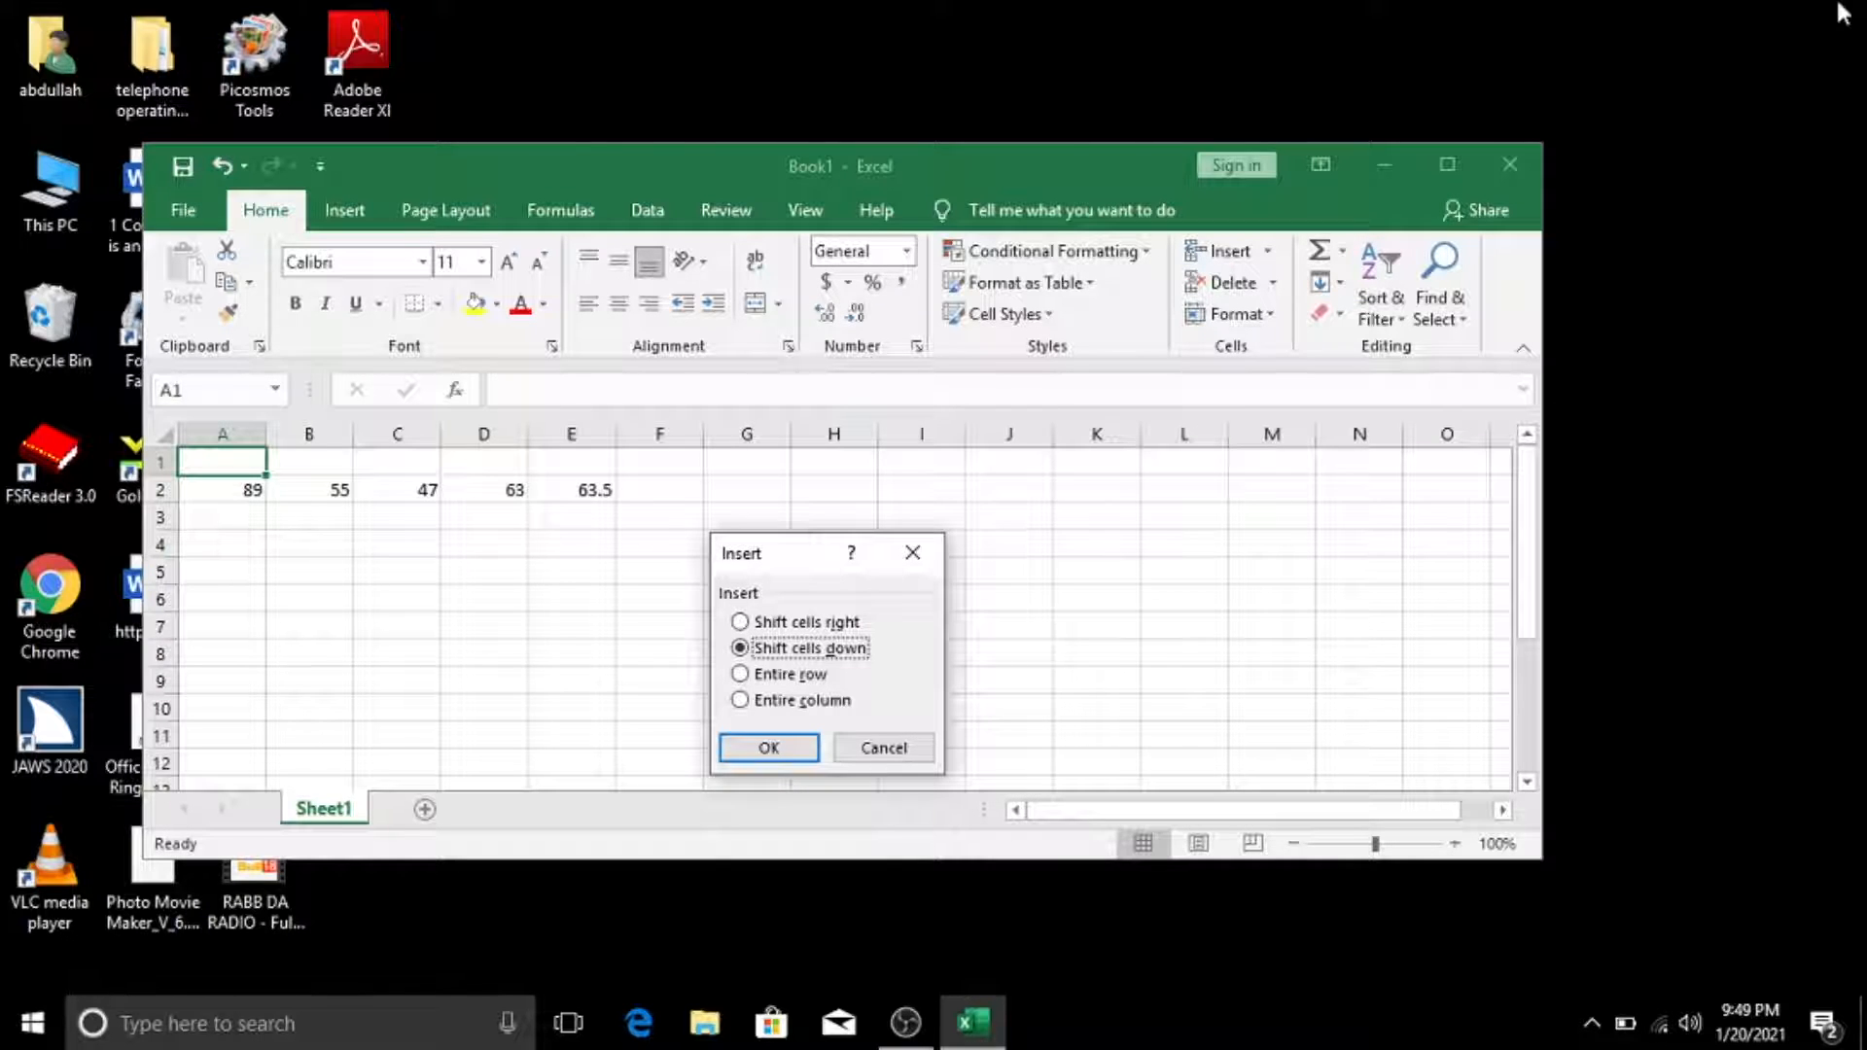
key(Down)
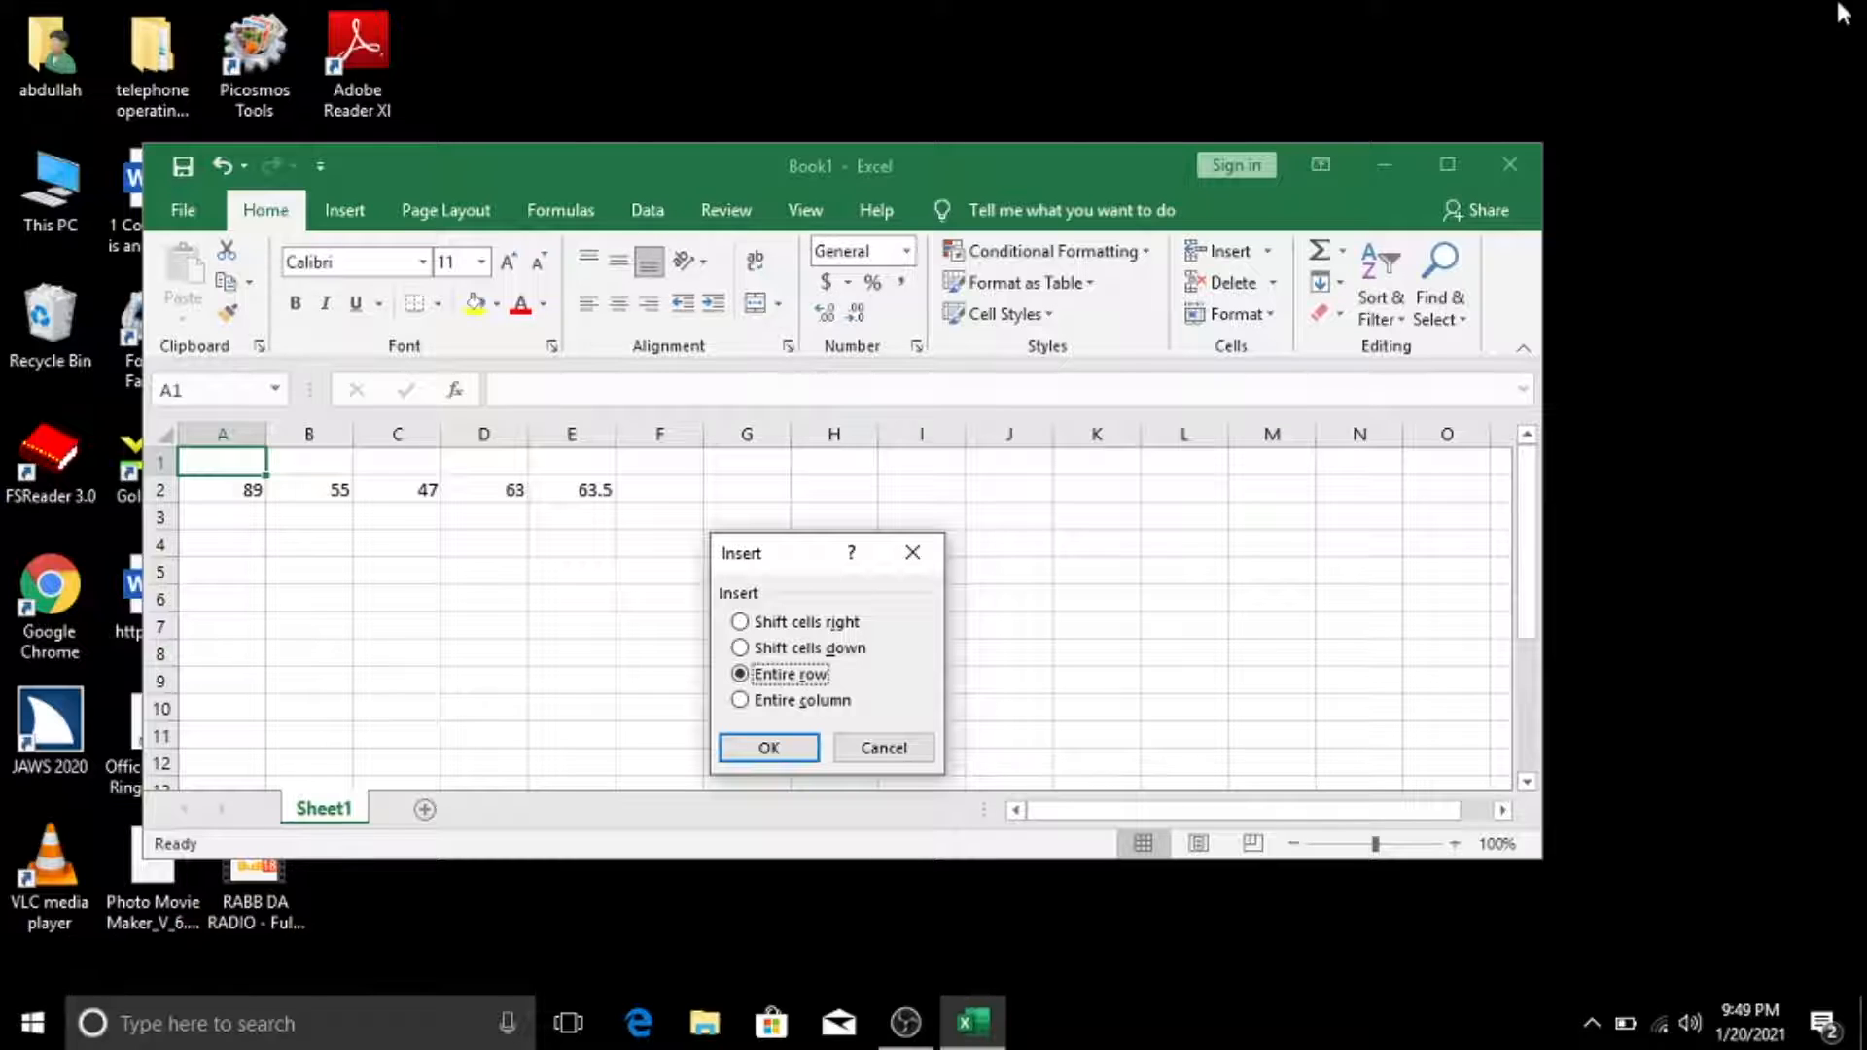
key(Down)
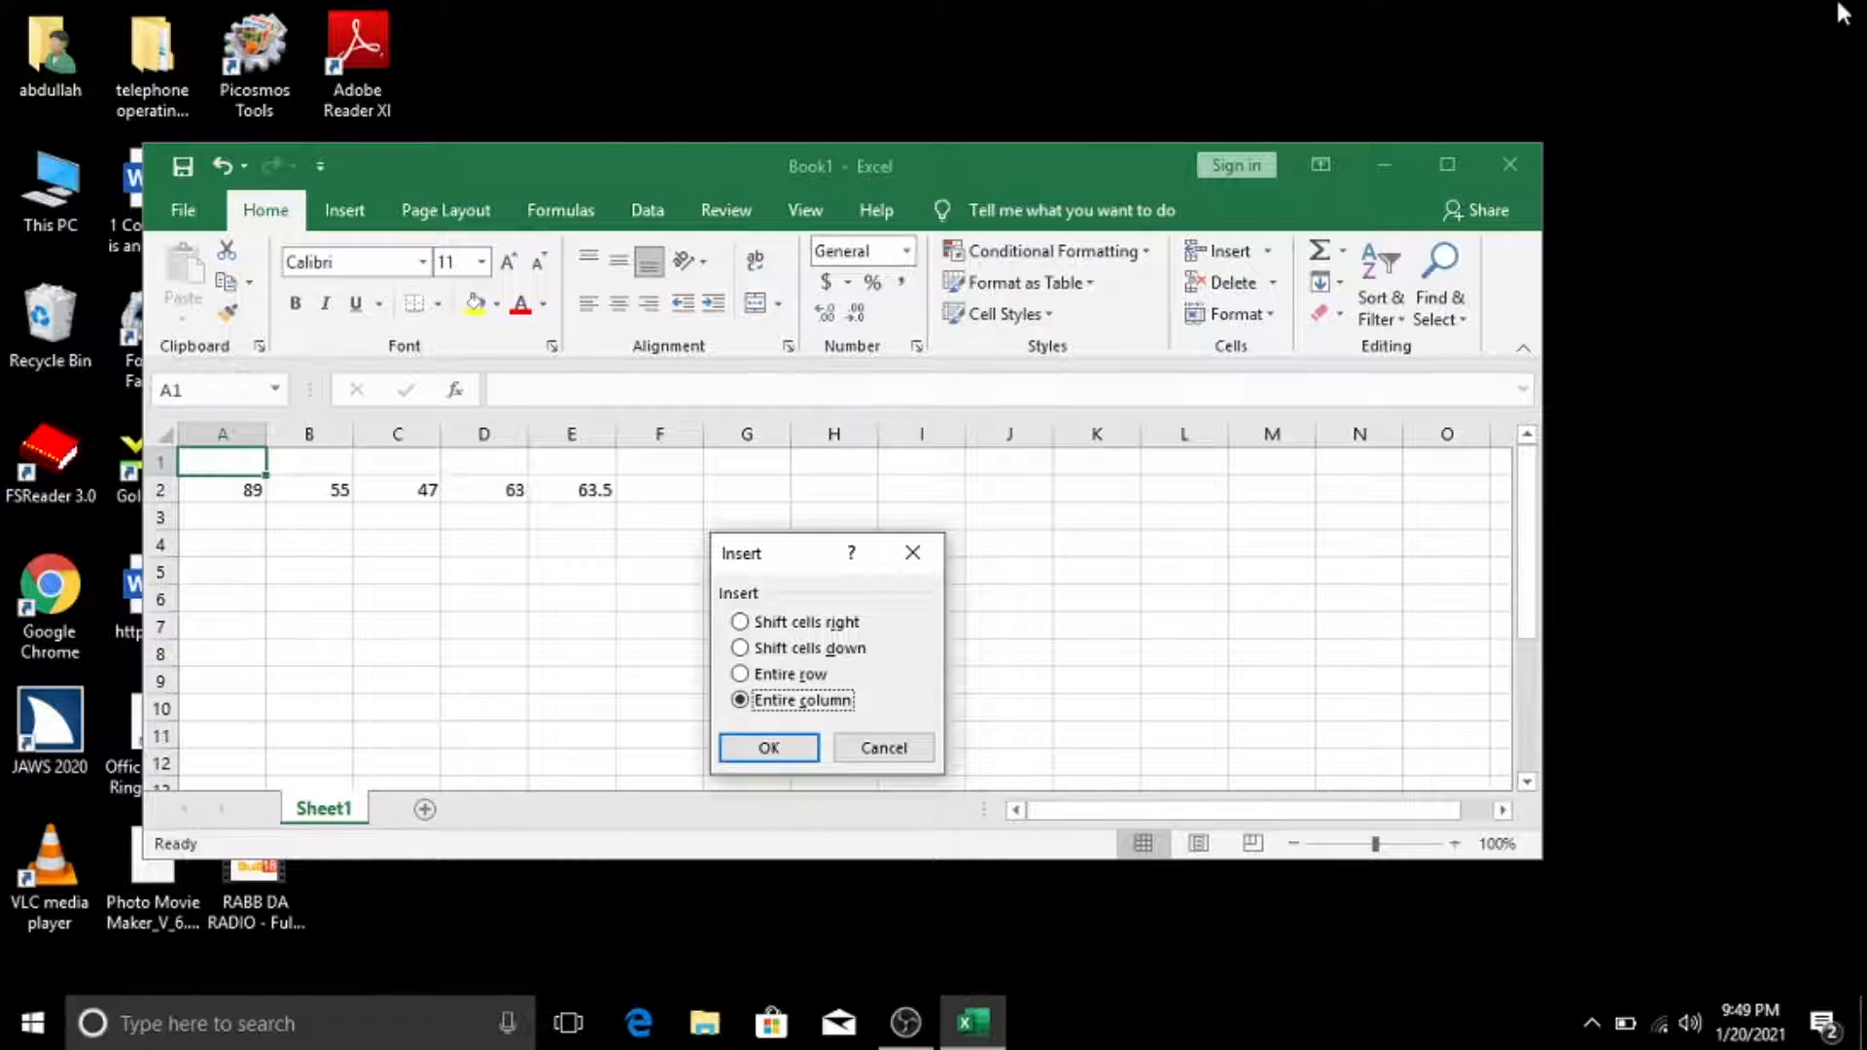
key(Down)
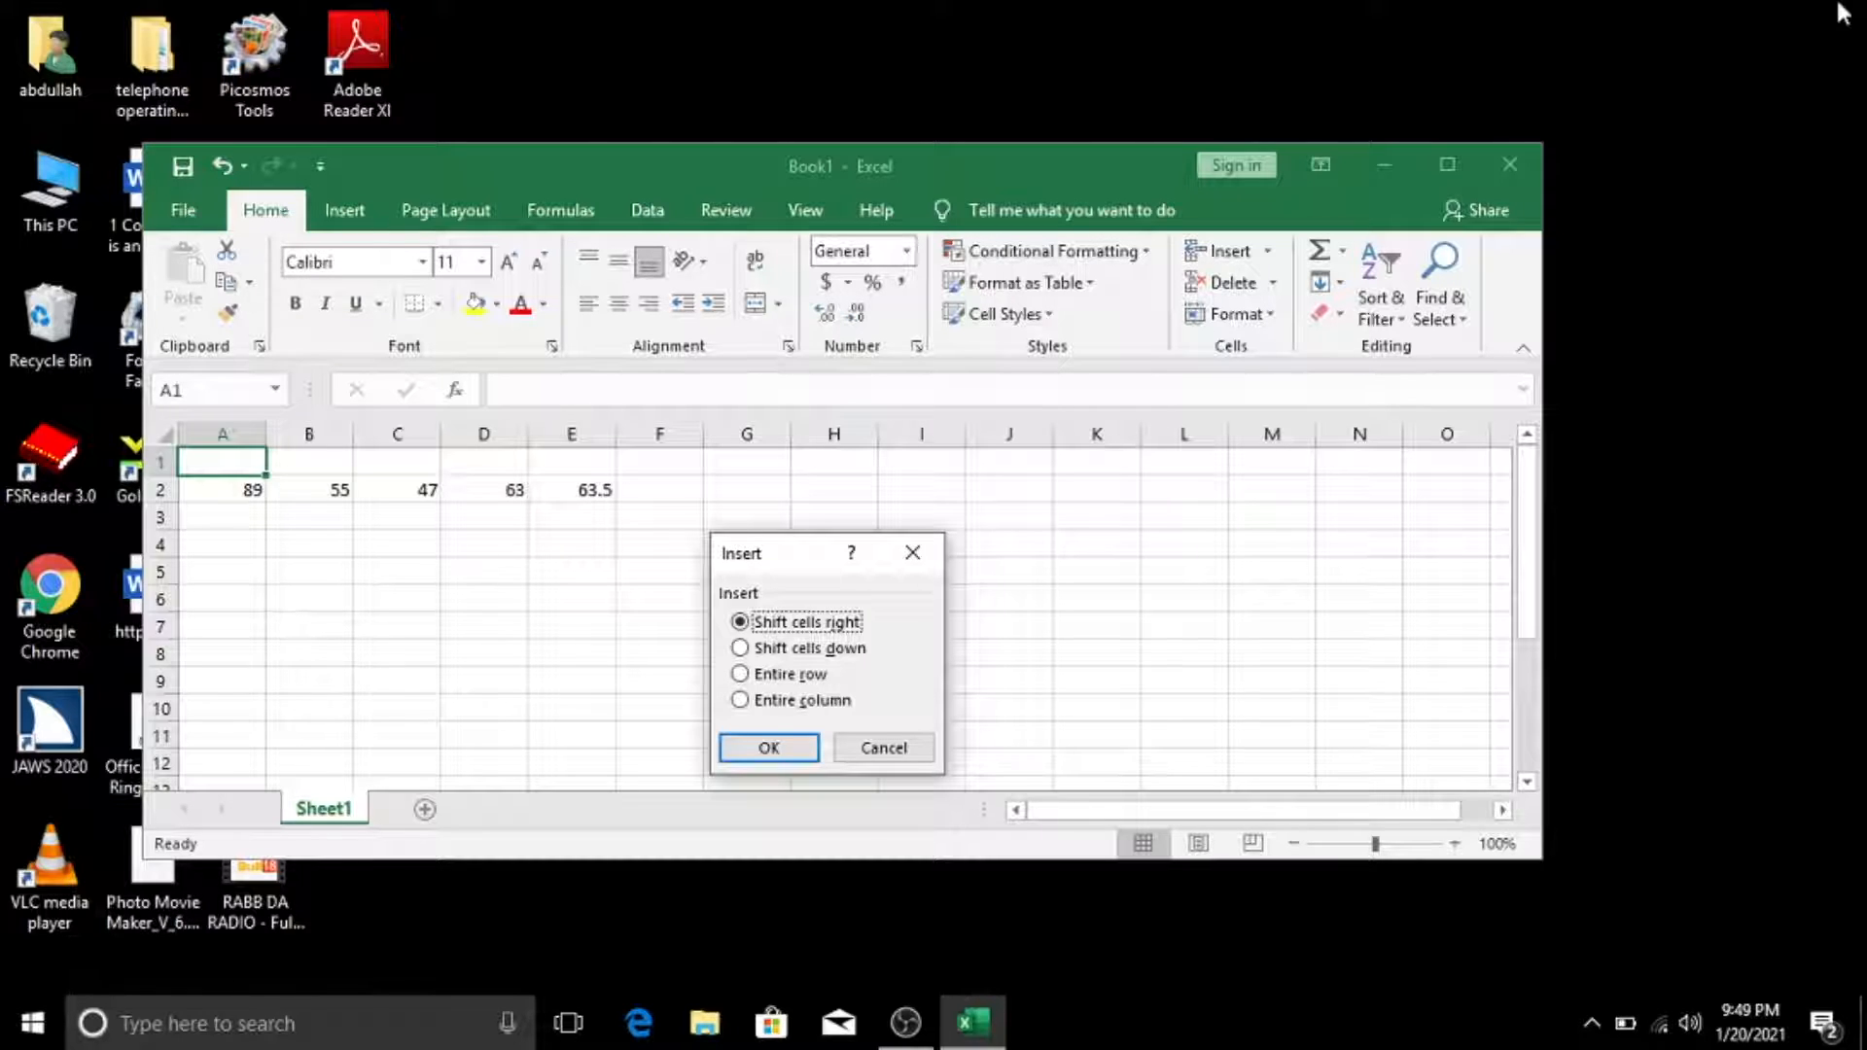
key(Down)
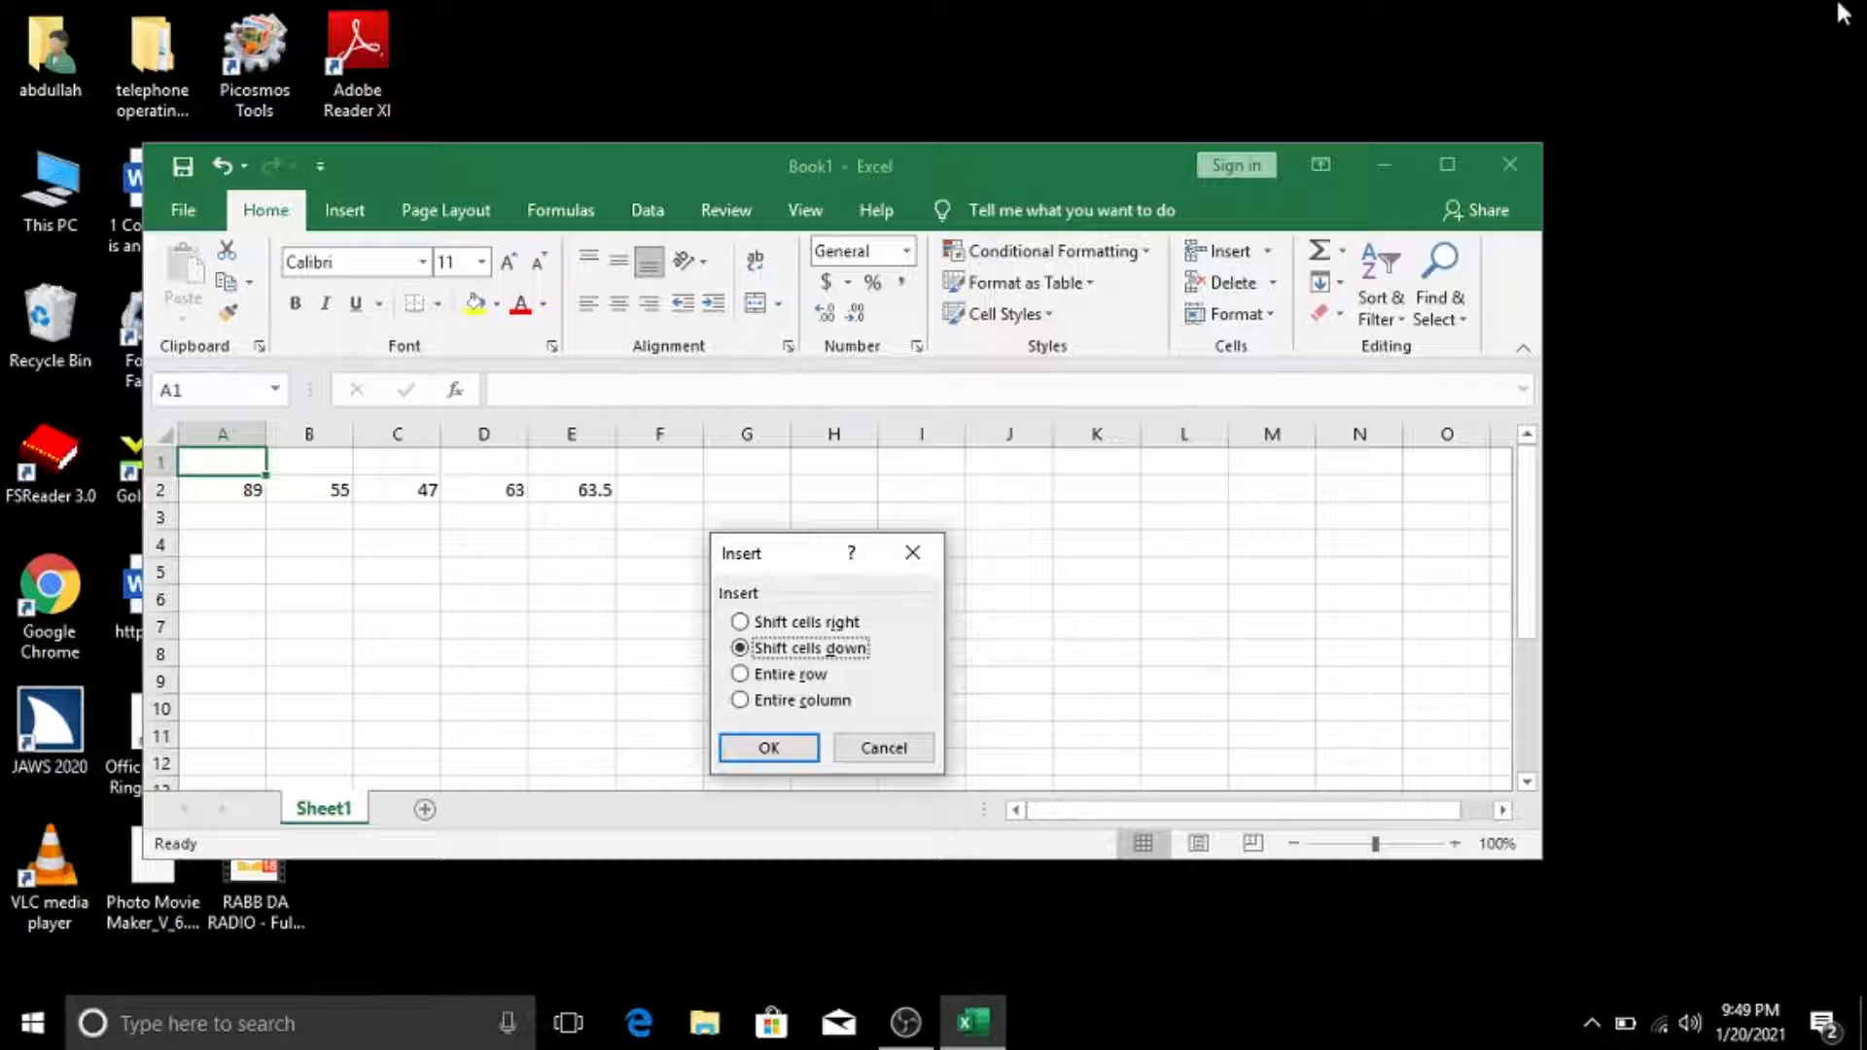
key(Down)
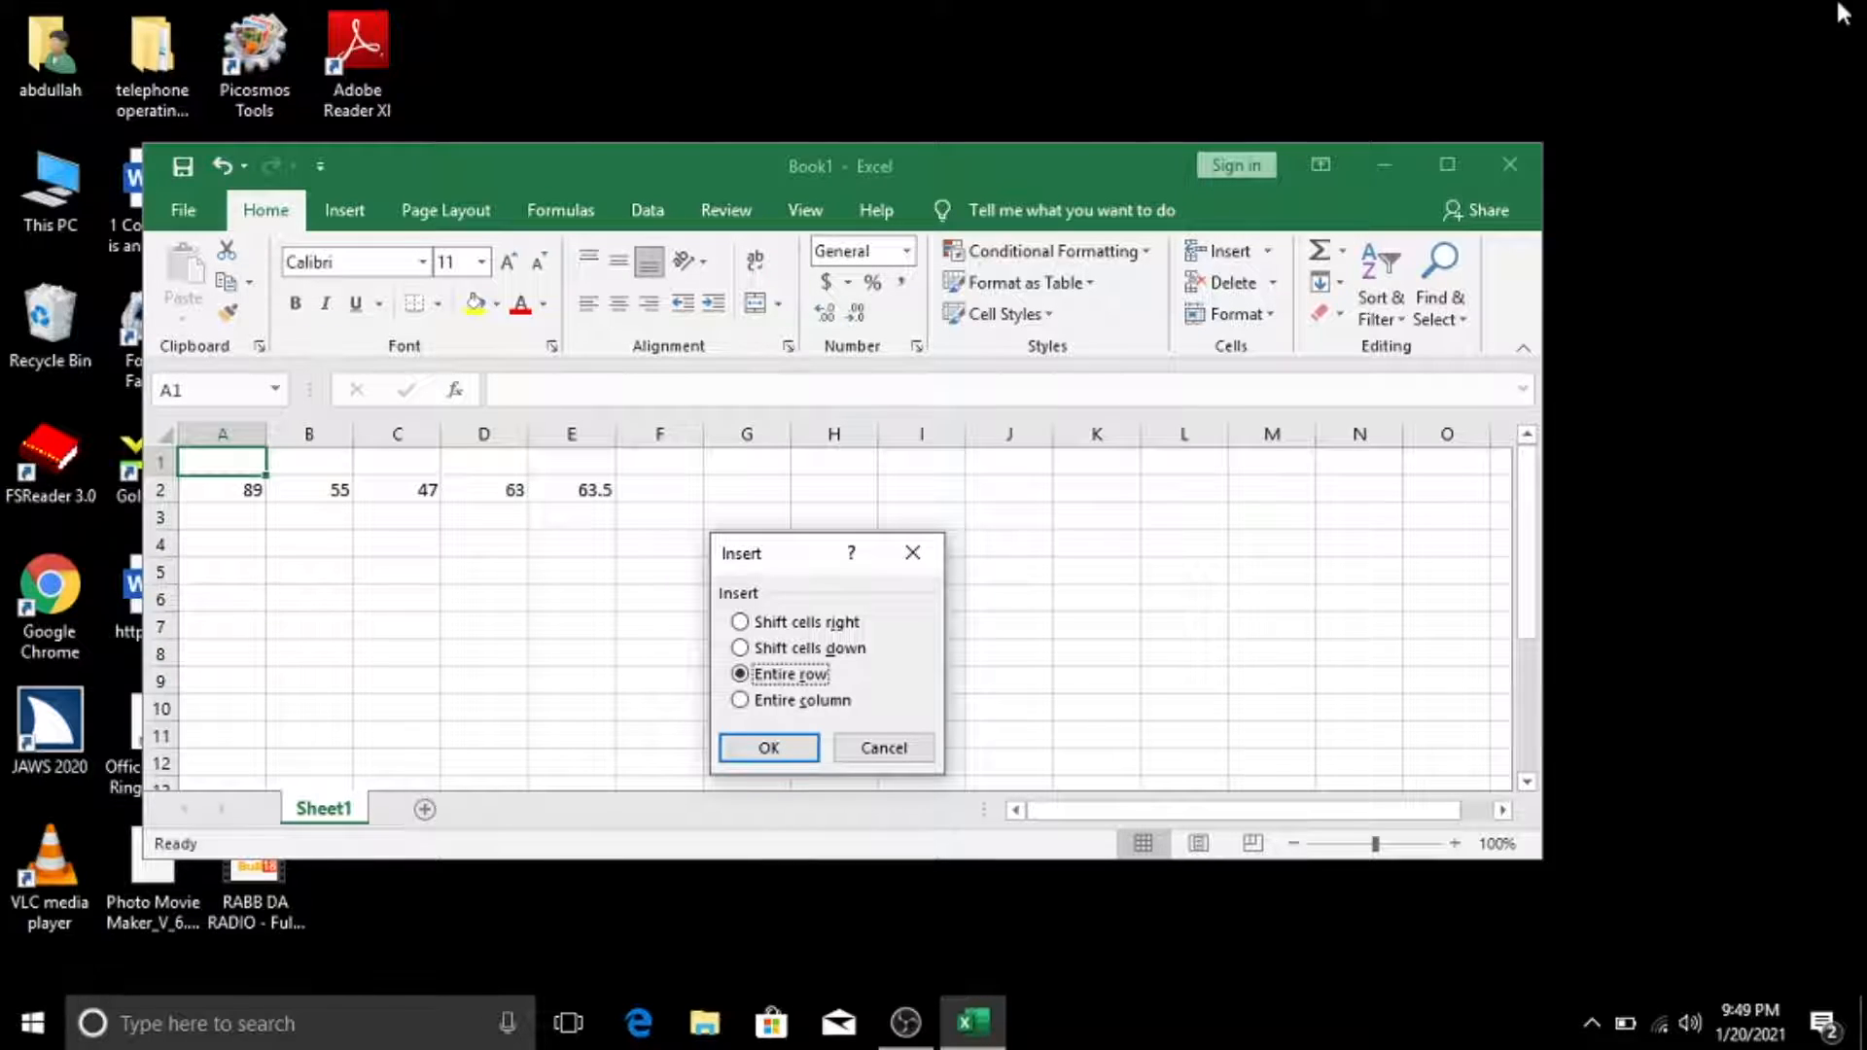
key(Return)
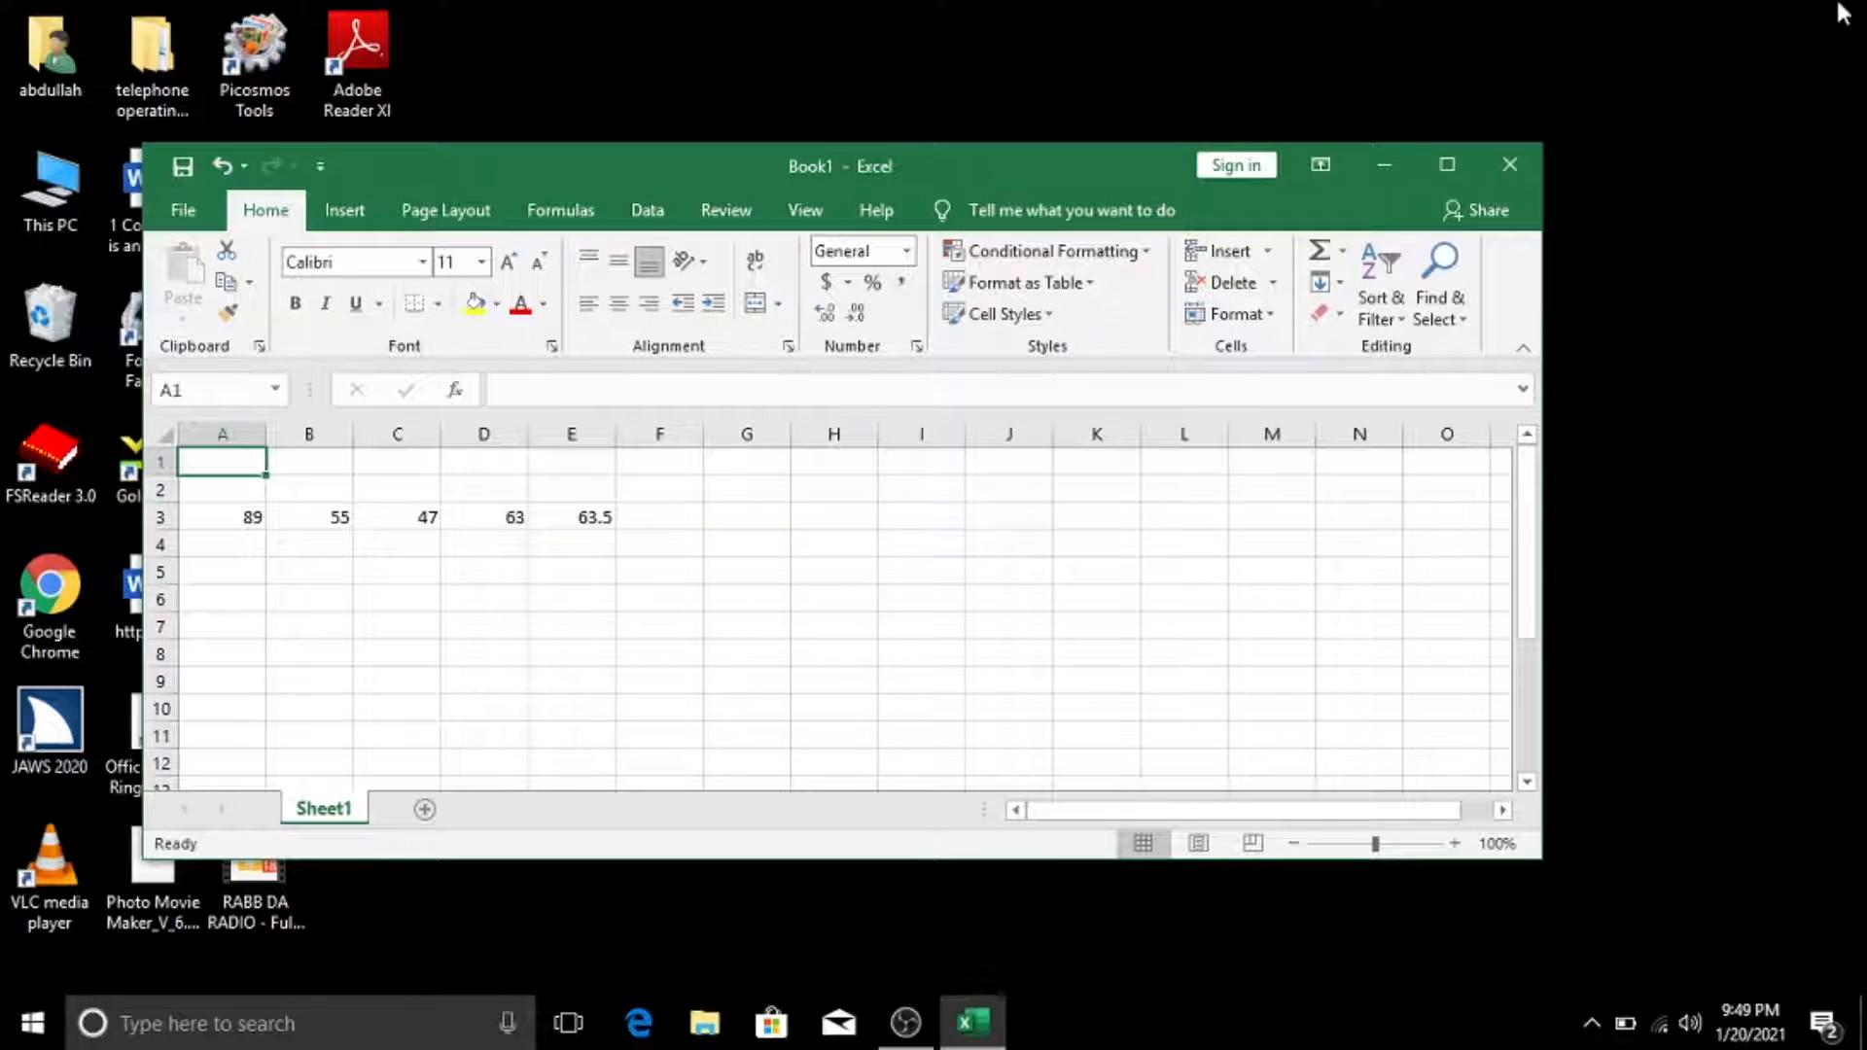
key(Down)
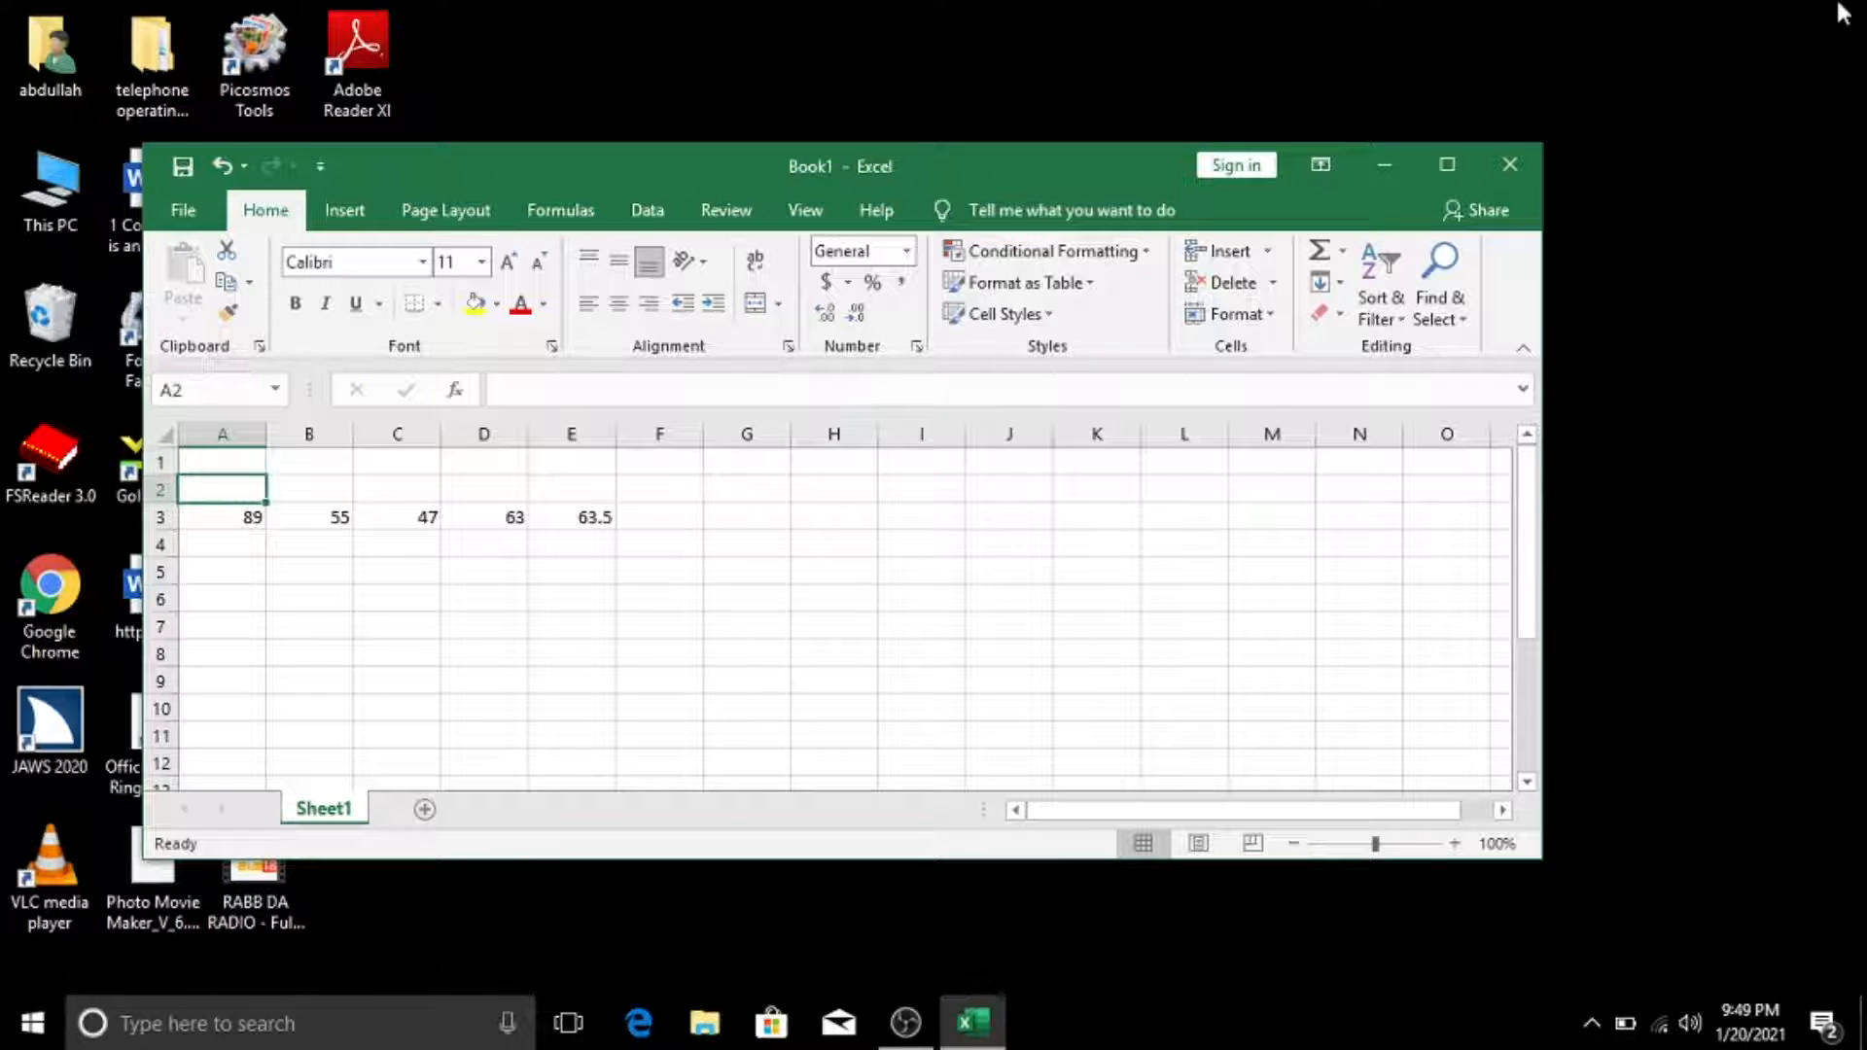
key(Up)
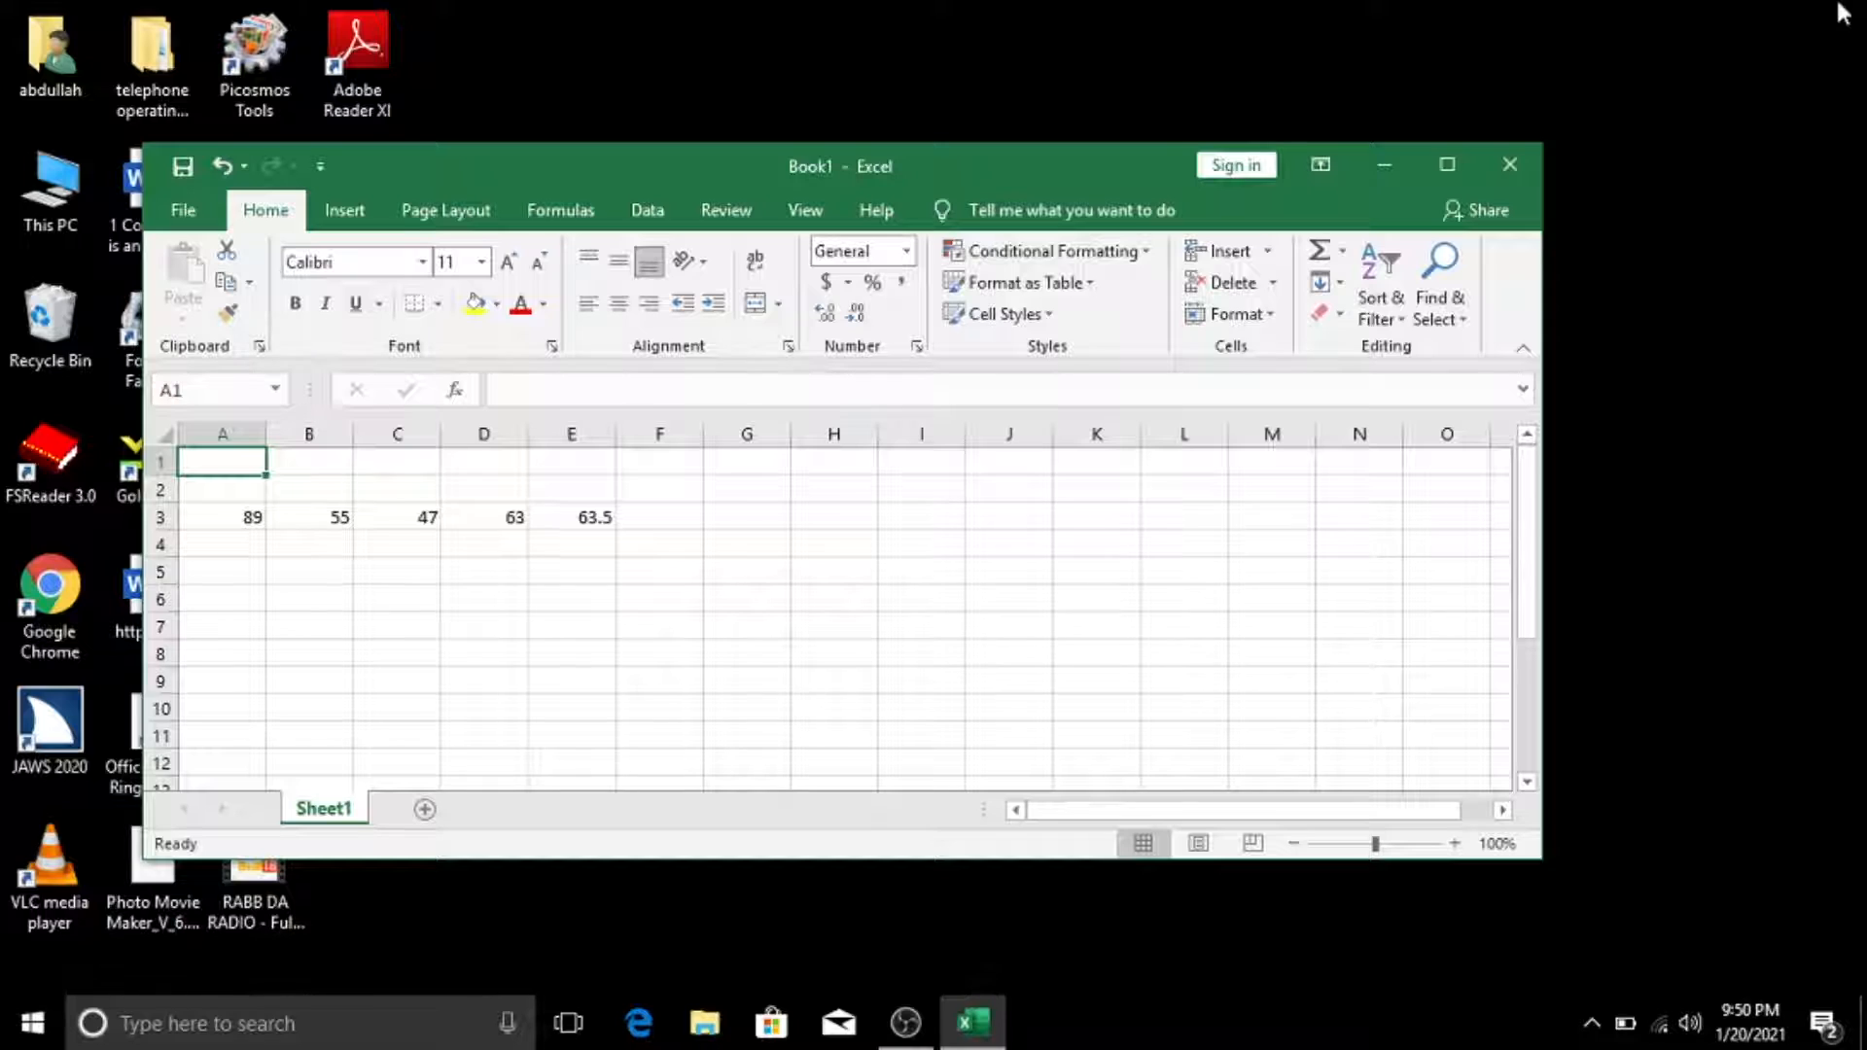
key(Down)
key(Down)
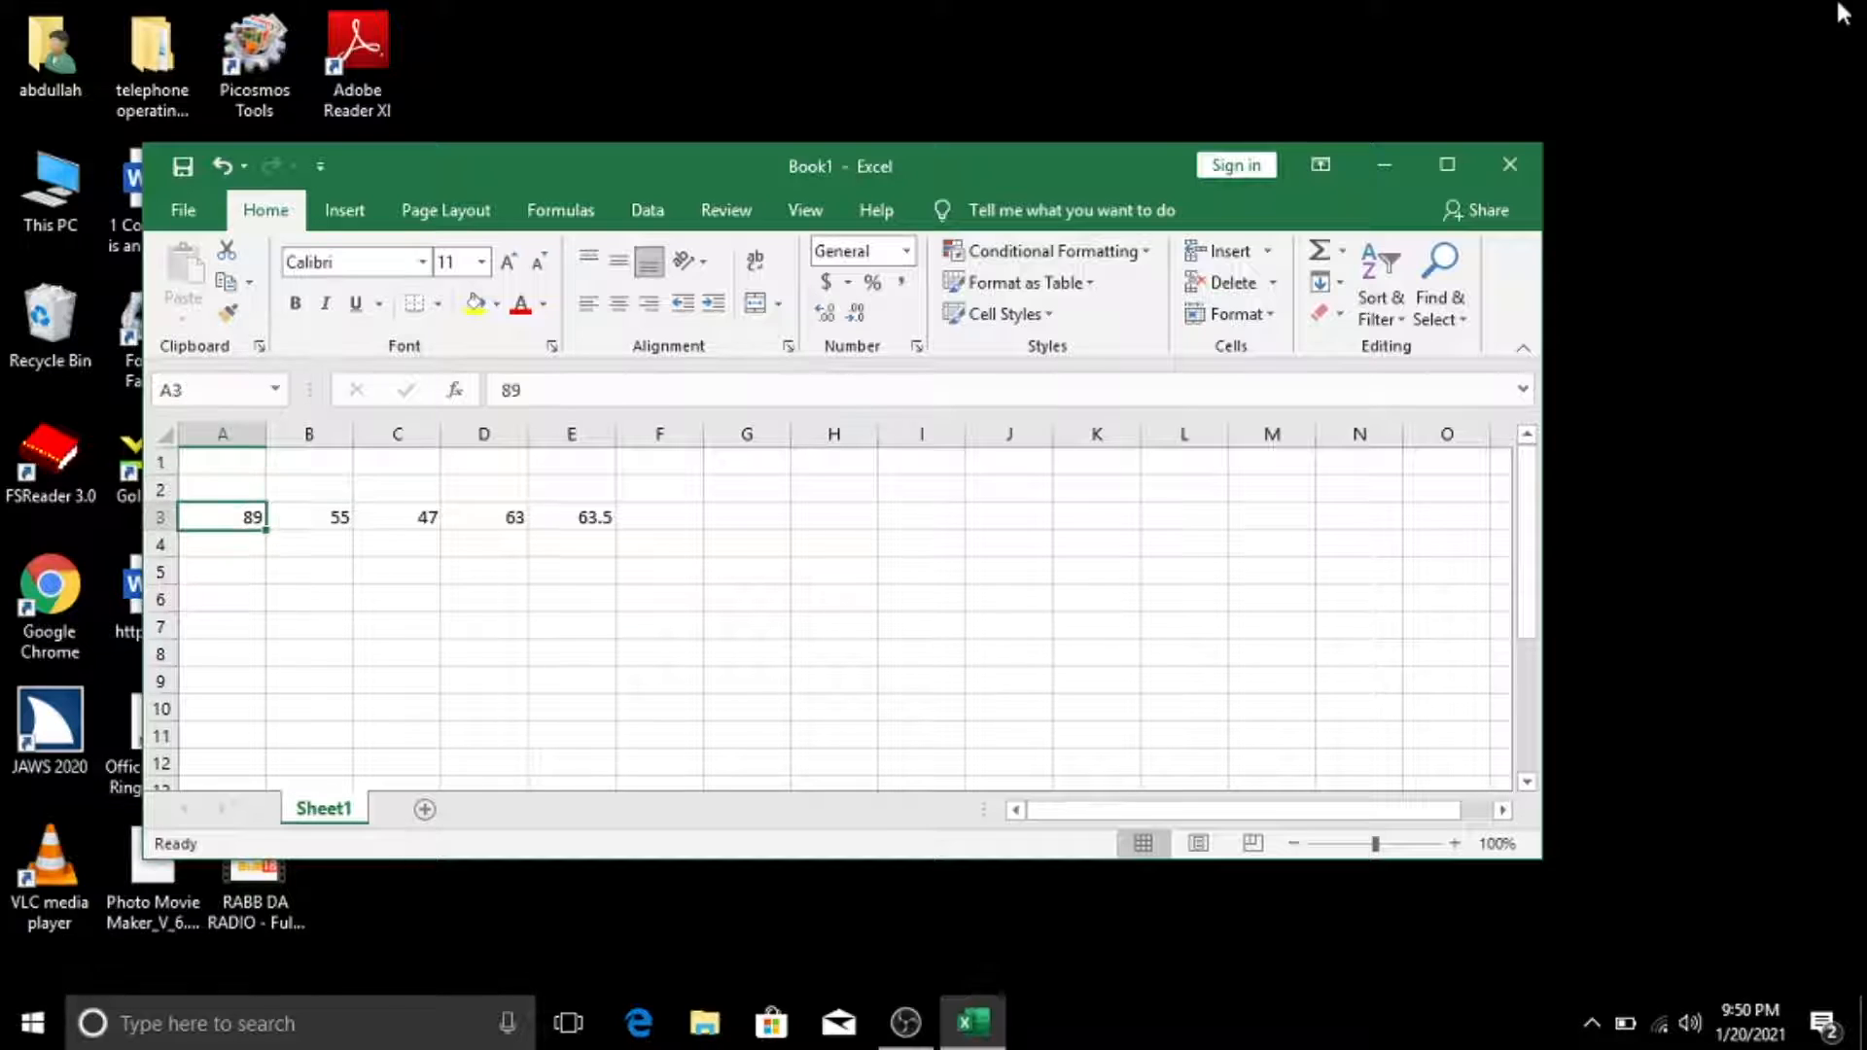
key(Up)
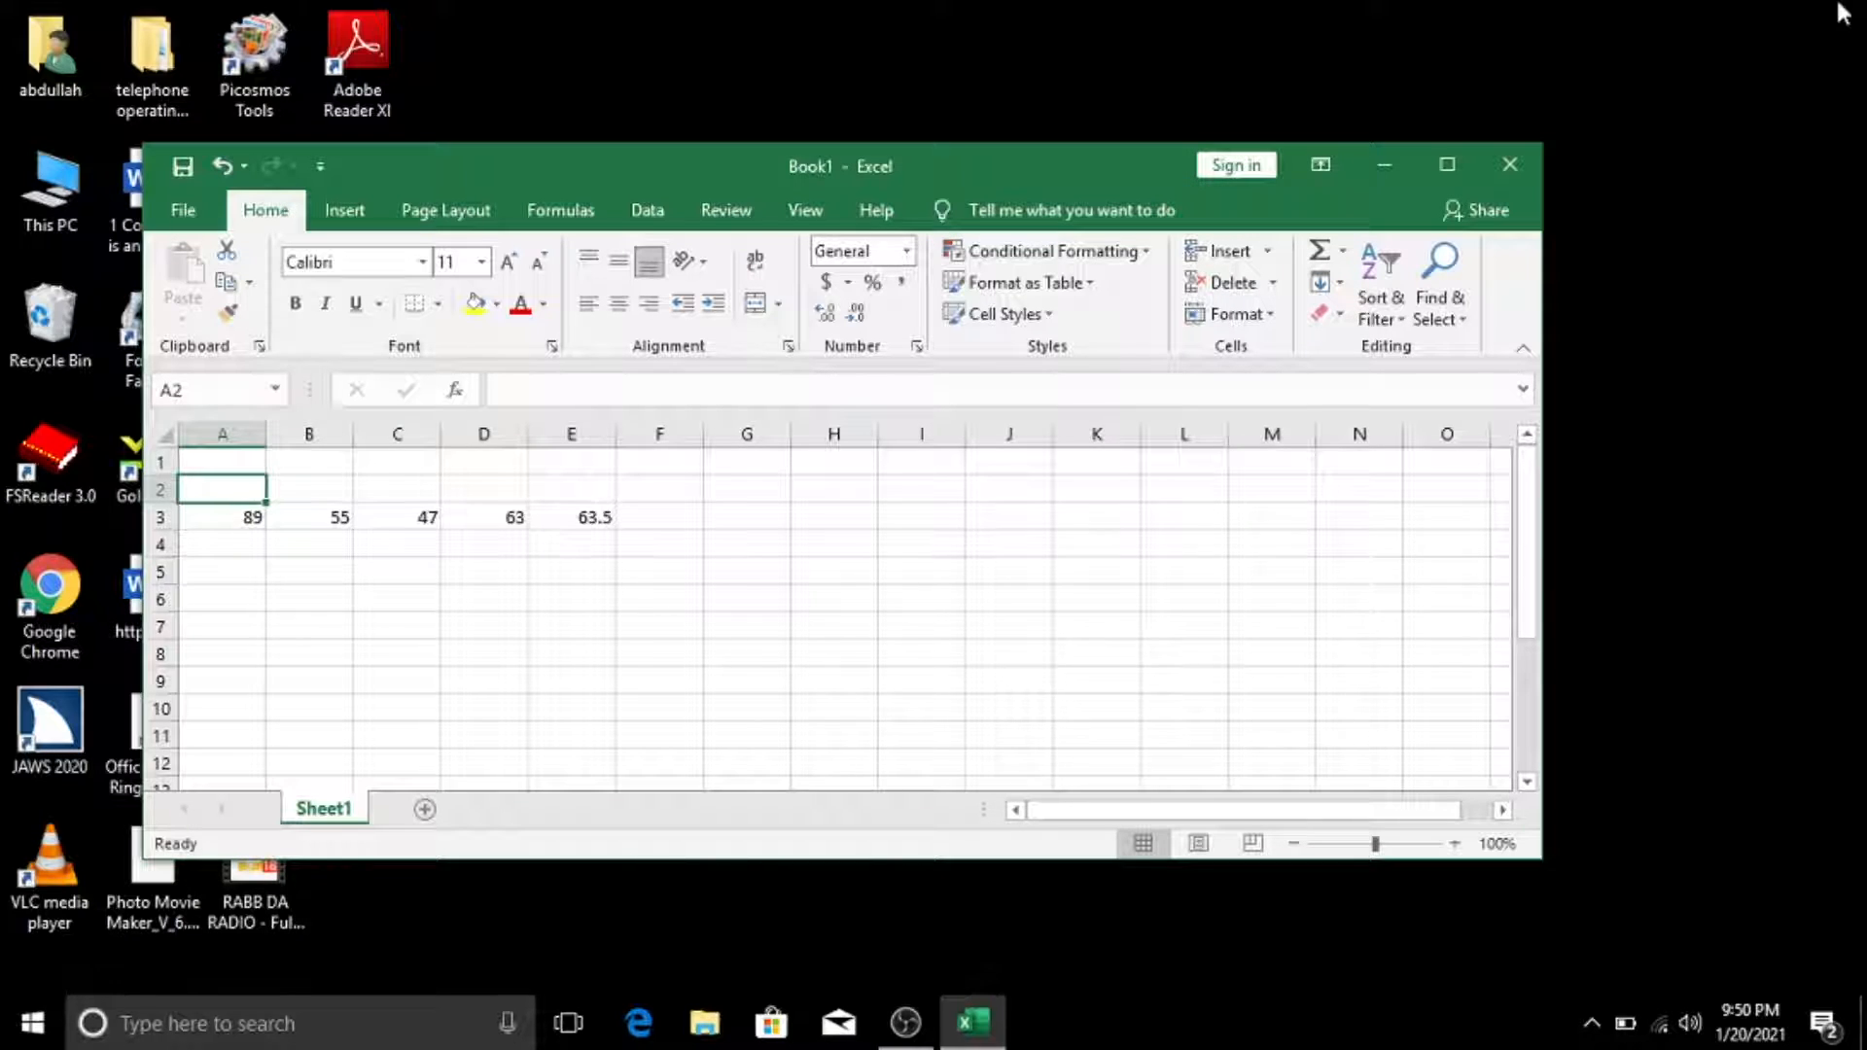
key(ctrl+s)
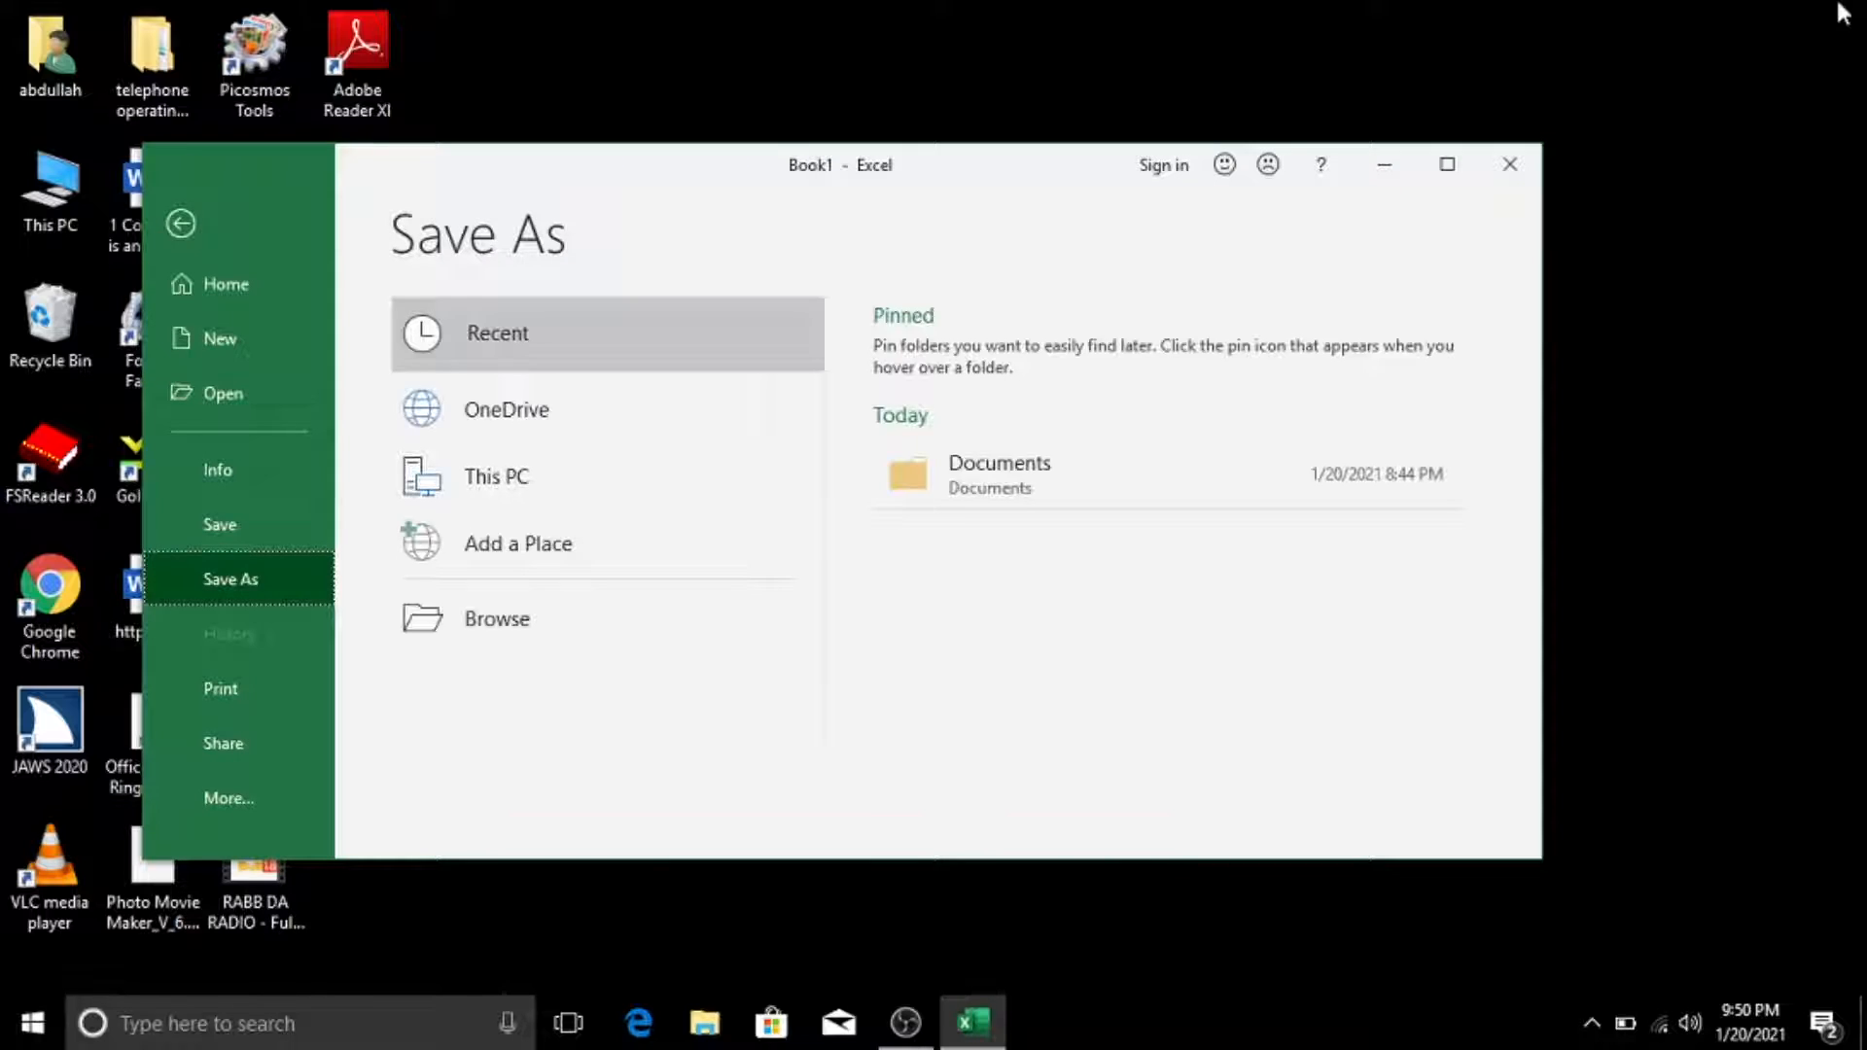
key(Escape)
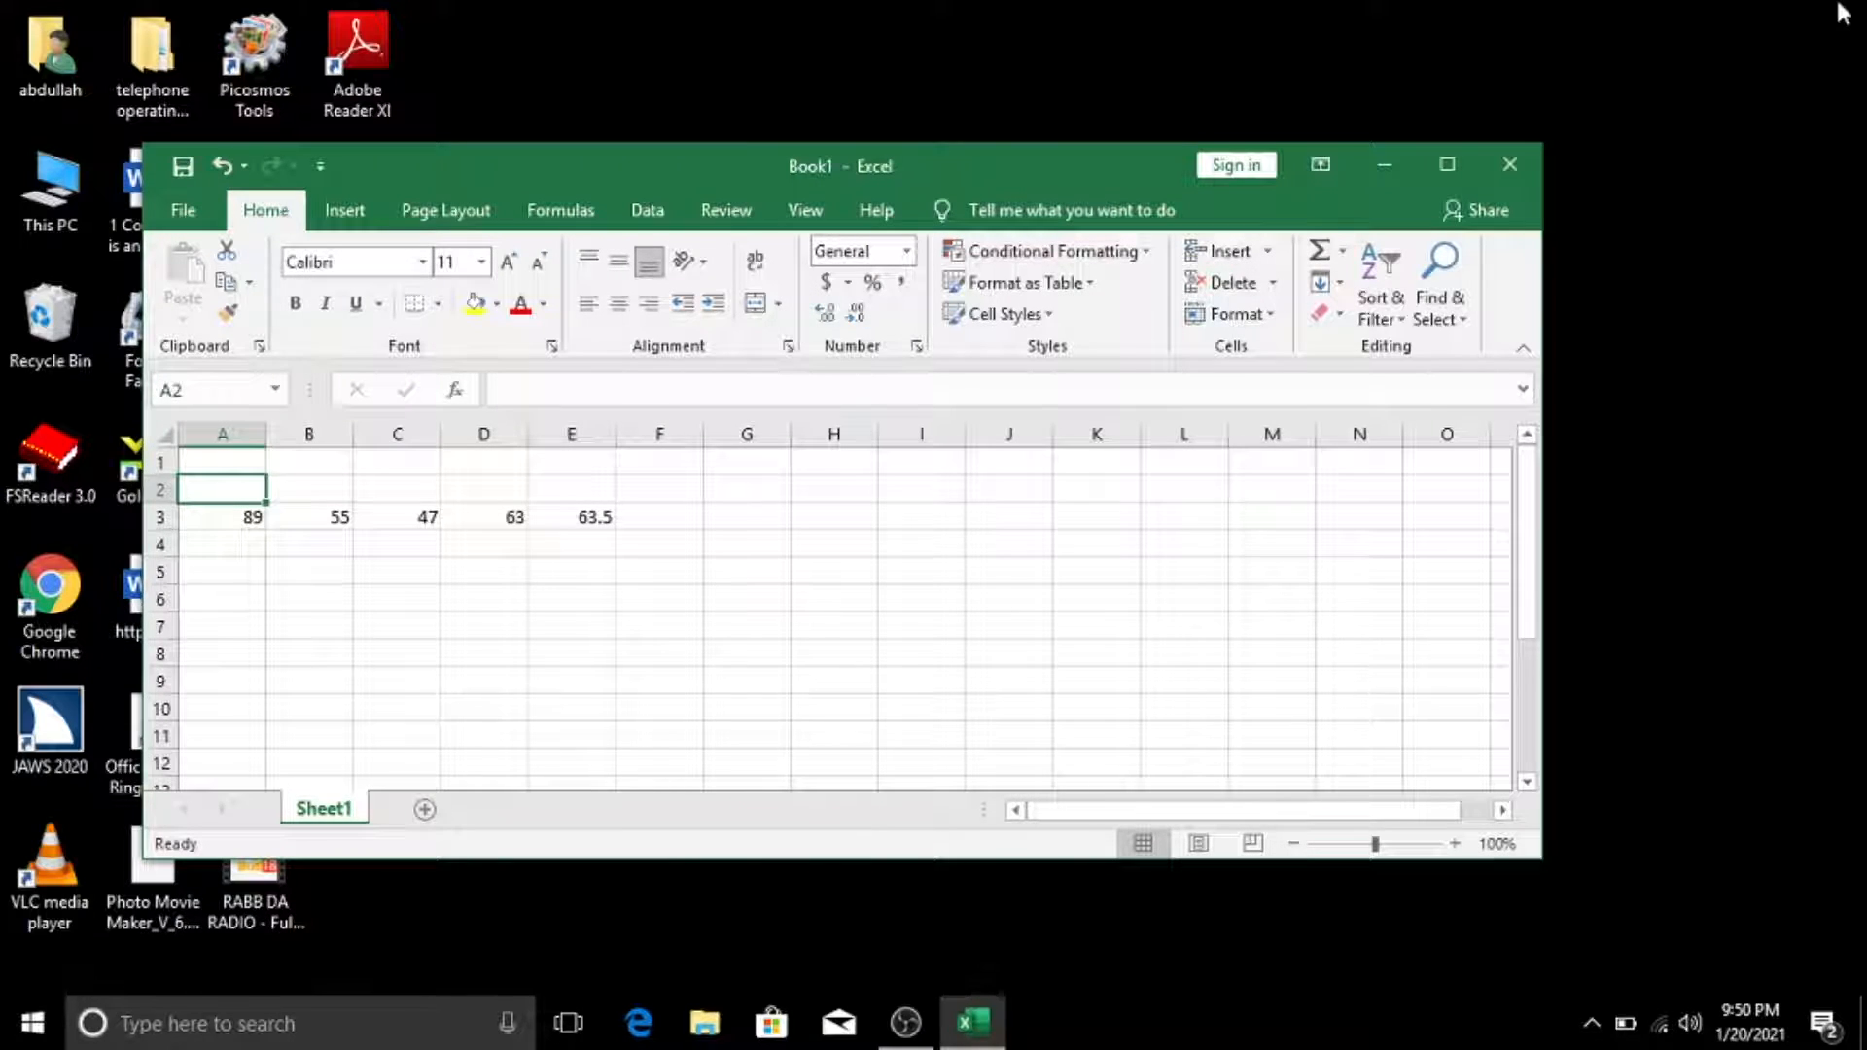
- Add two new blank worksheets, Sheet2 and Sheet3, in front of Sheet1
key(shift+F11)
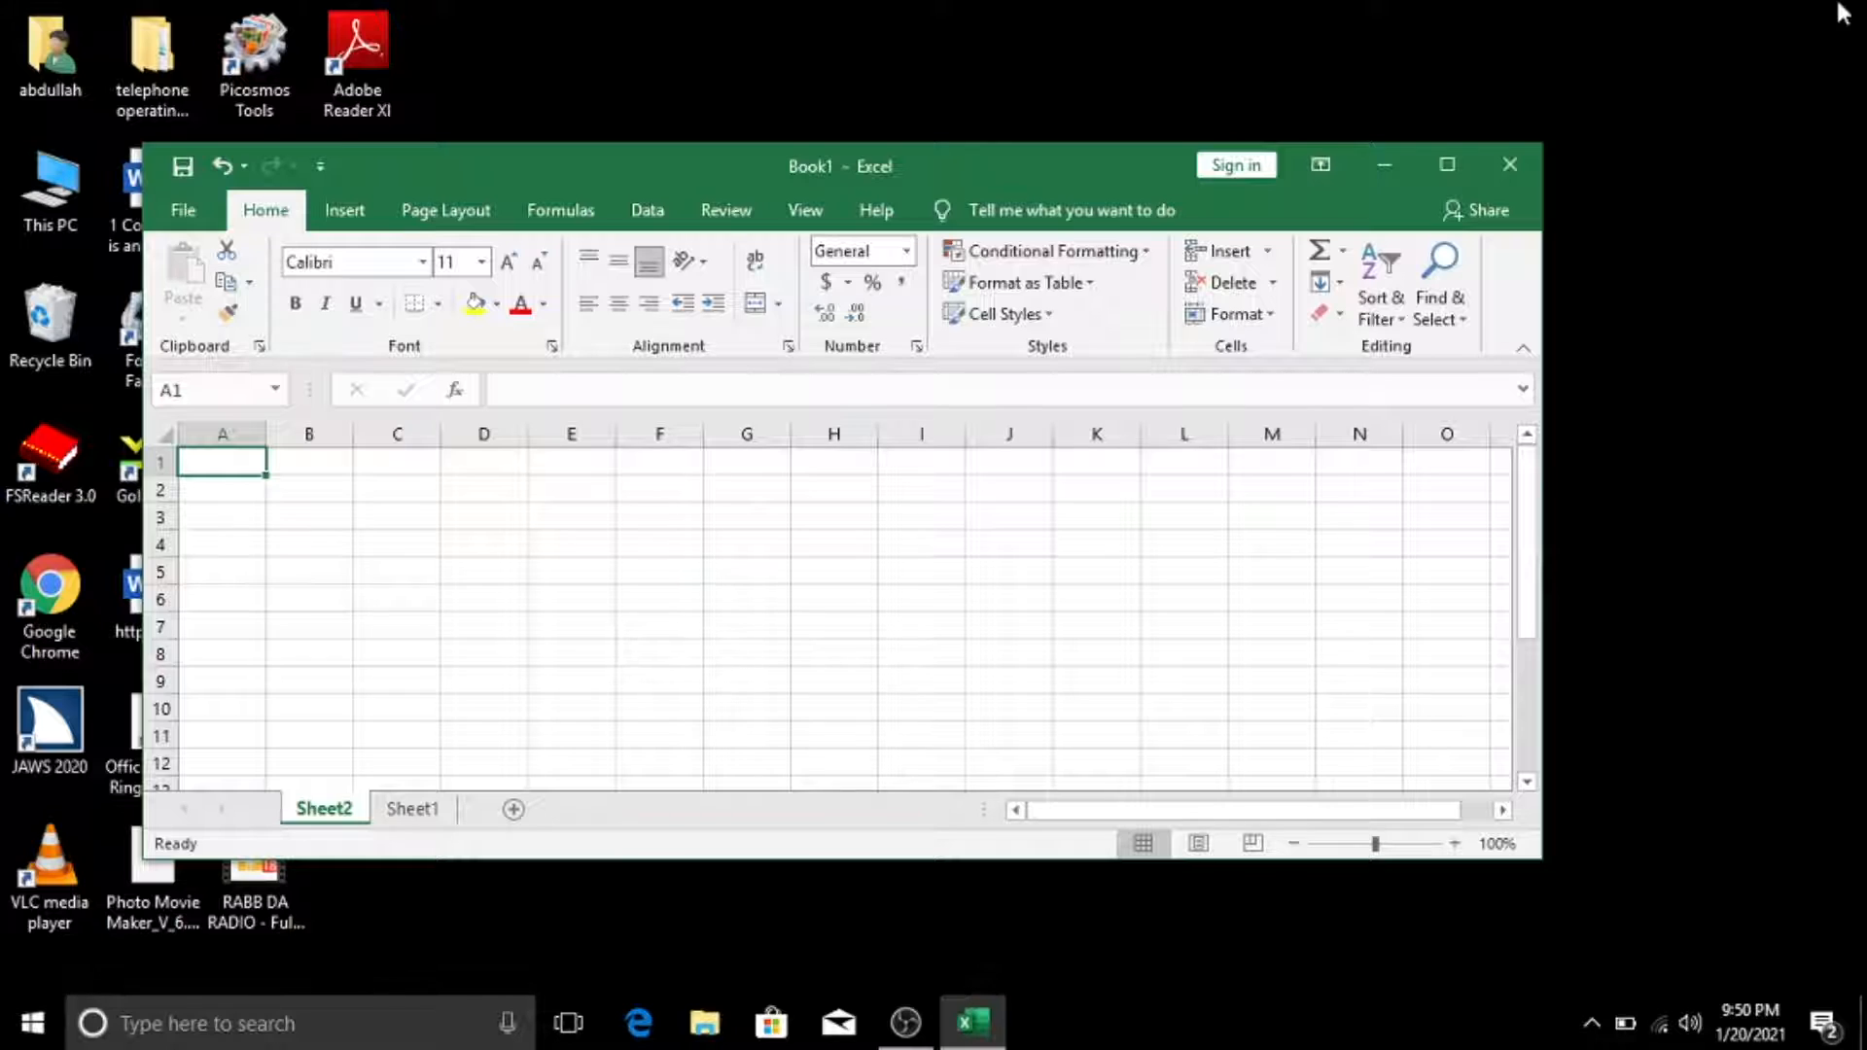
key(shift+F11)
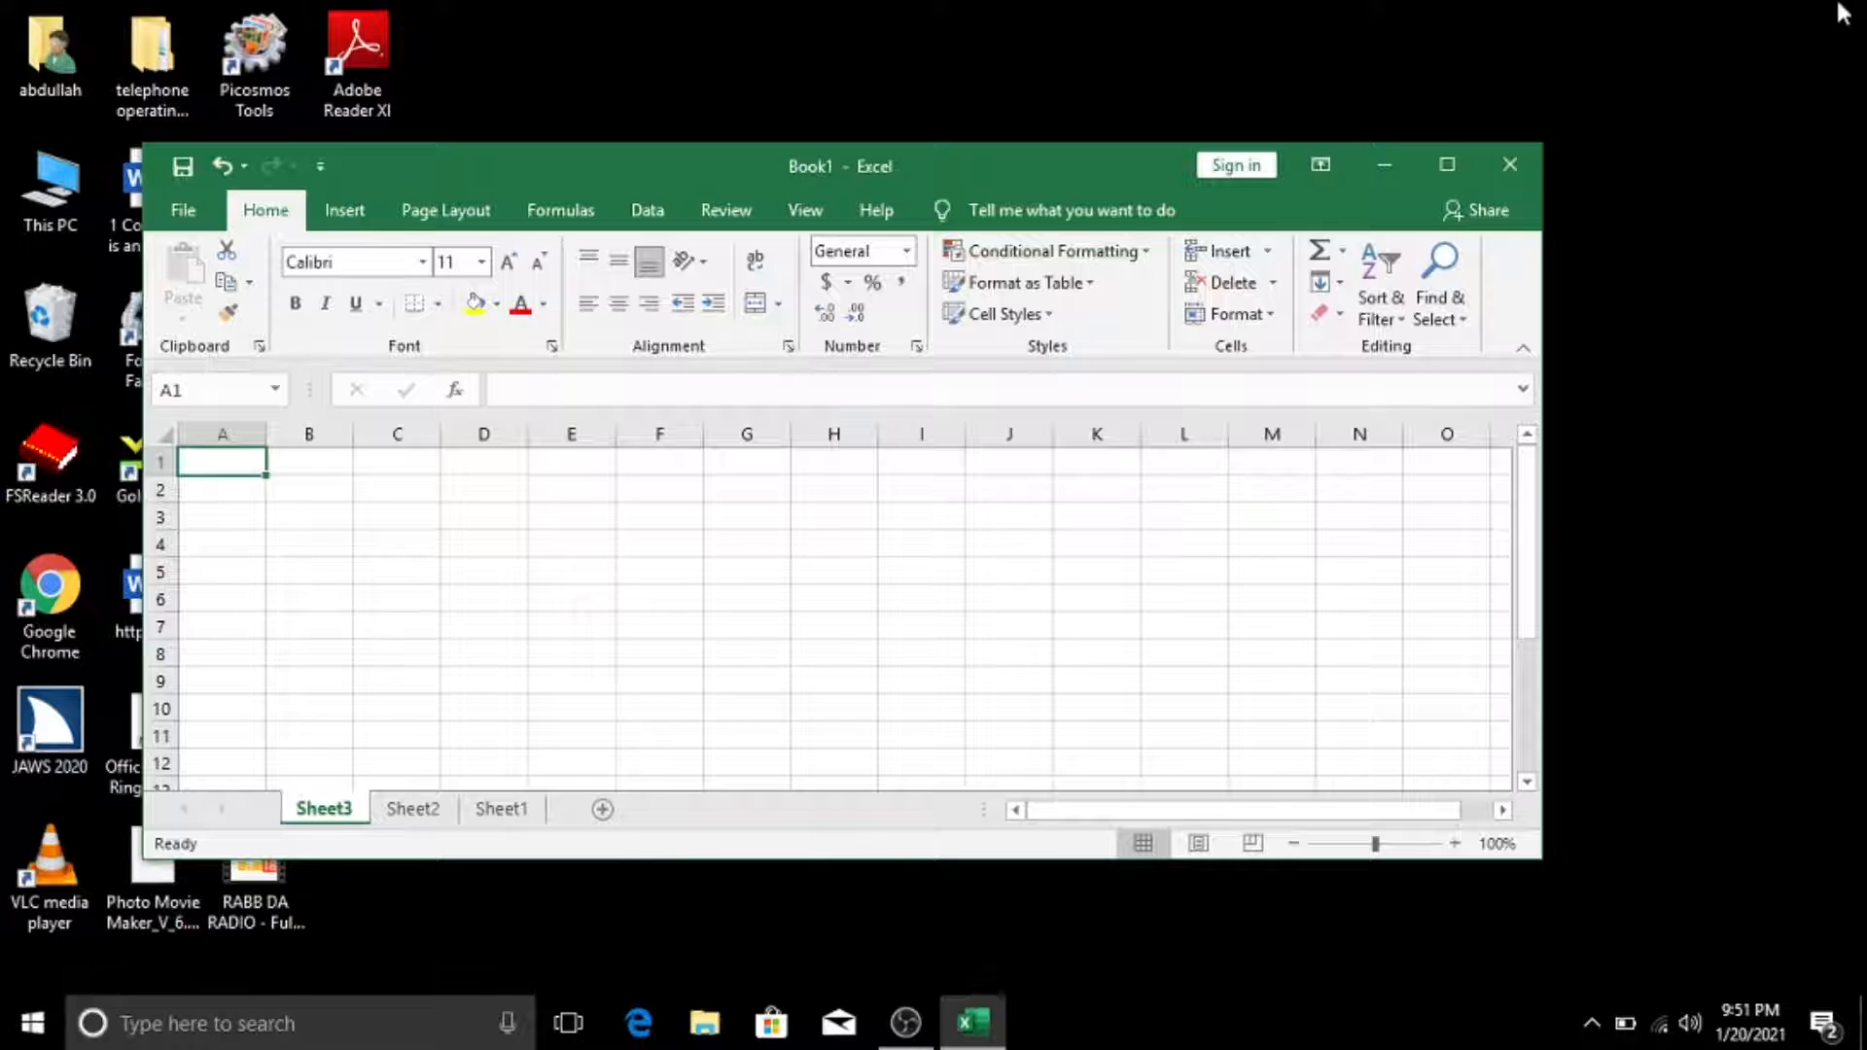
- Delete the worksheet Sheet2 from the workbook
key(F6)
key(Right)
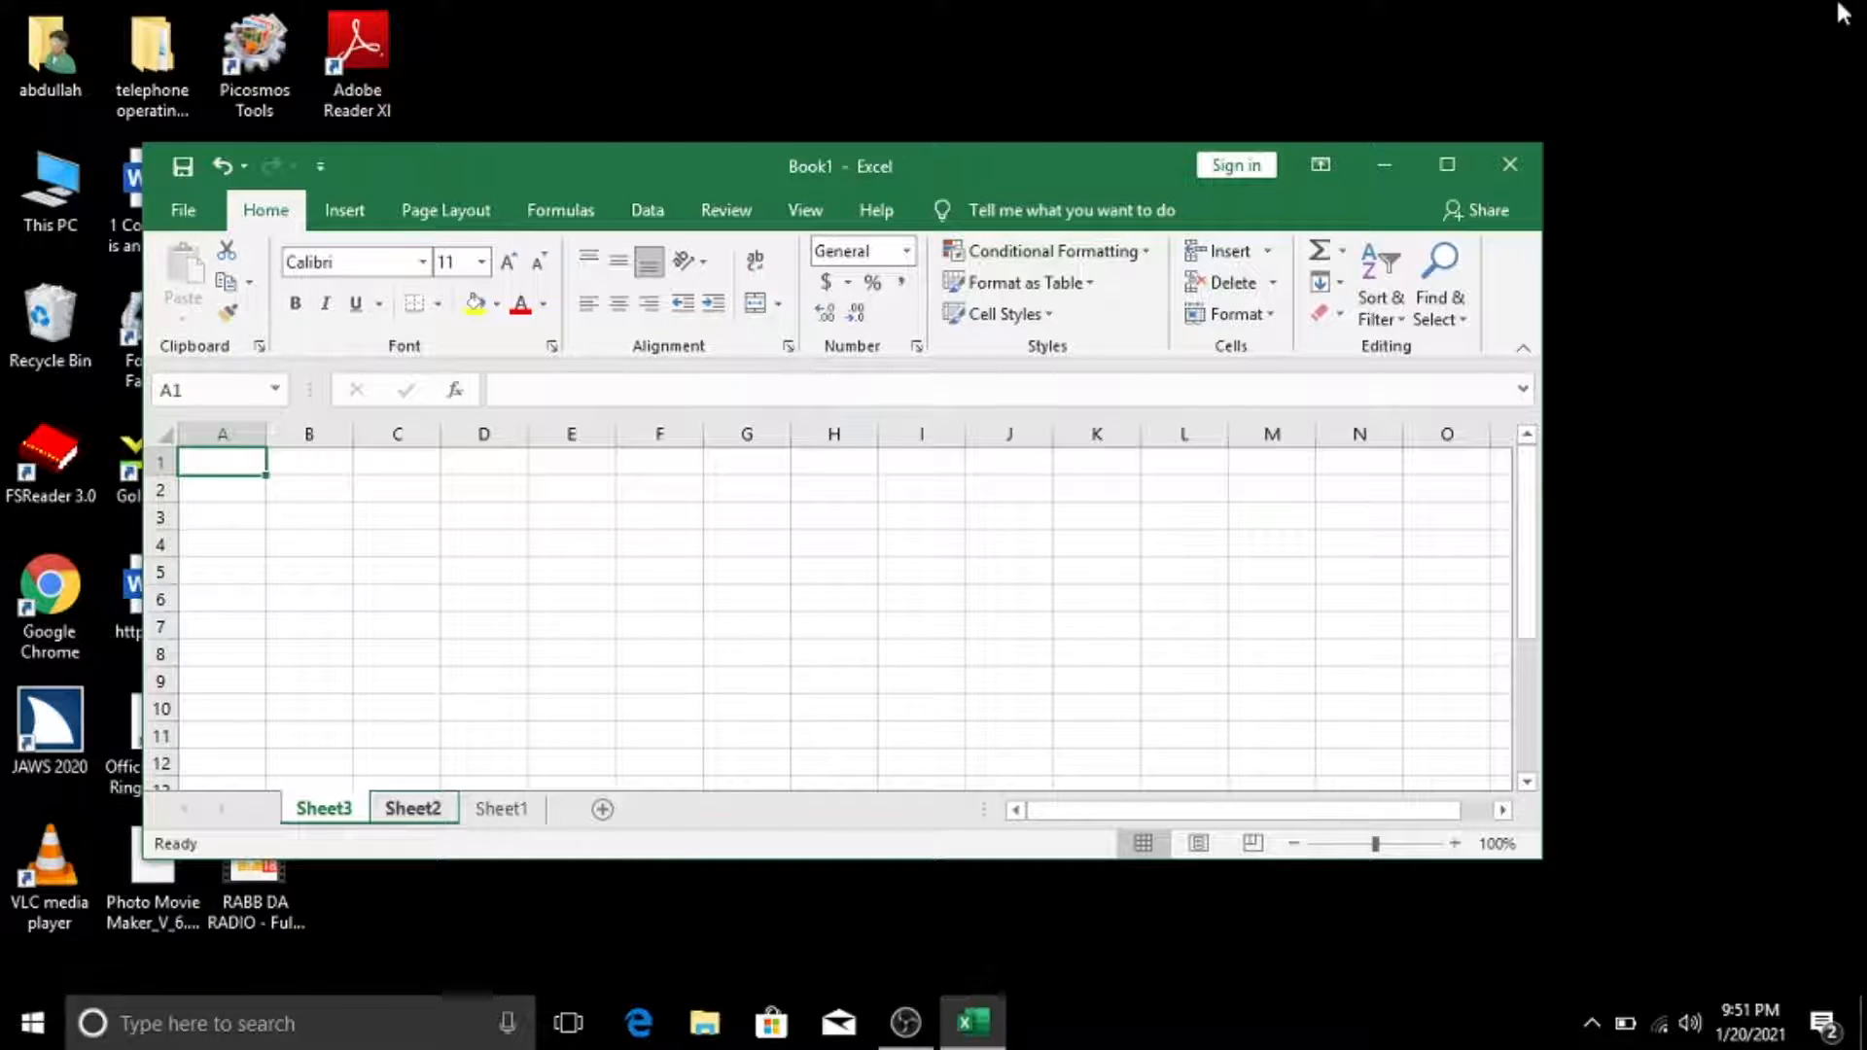
key(Right)
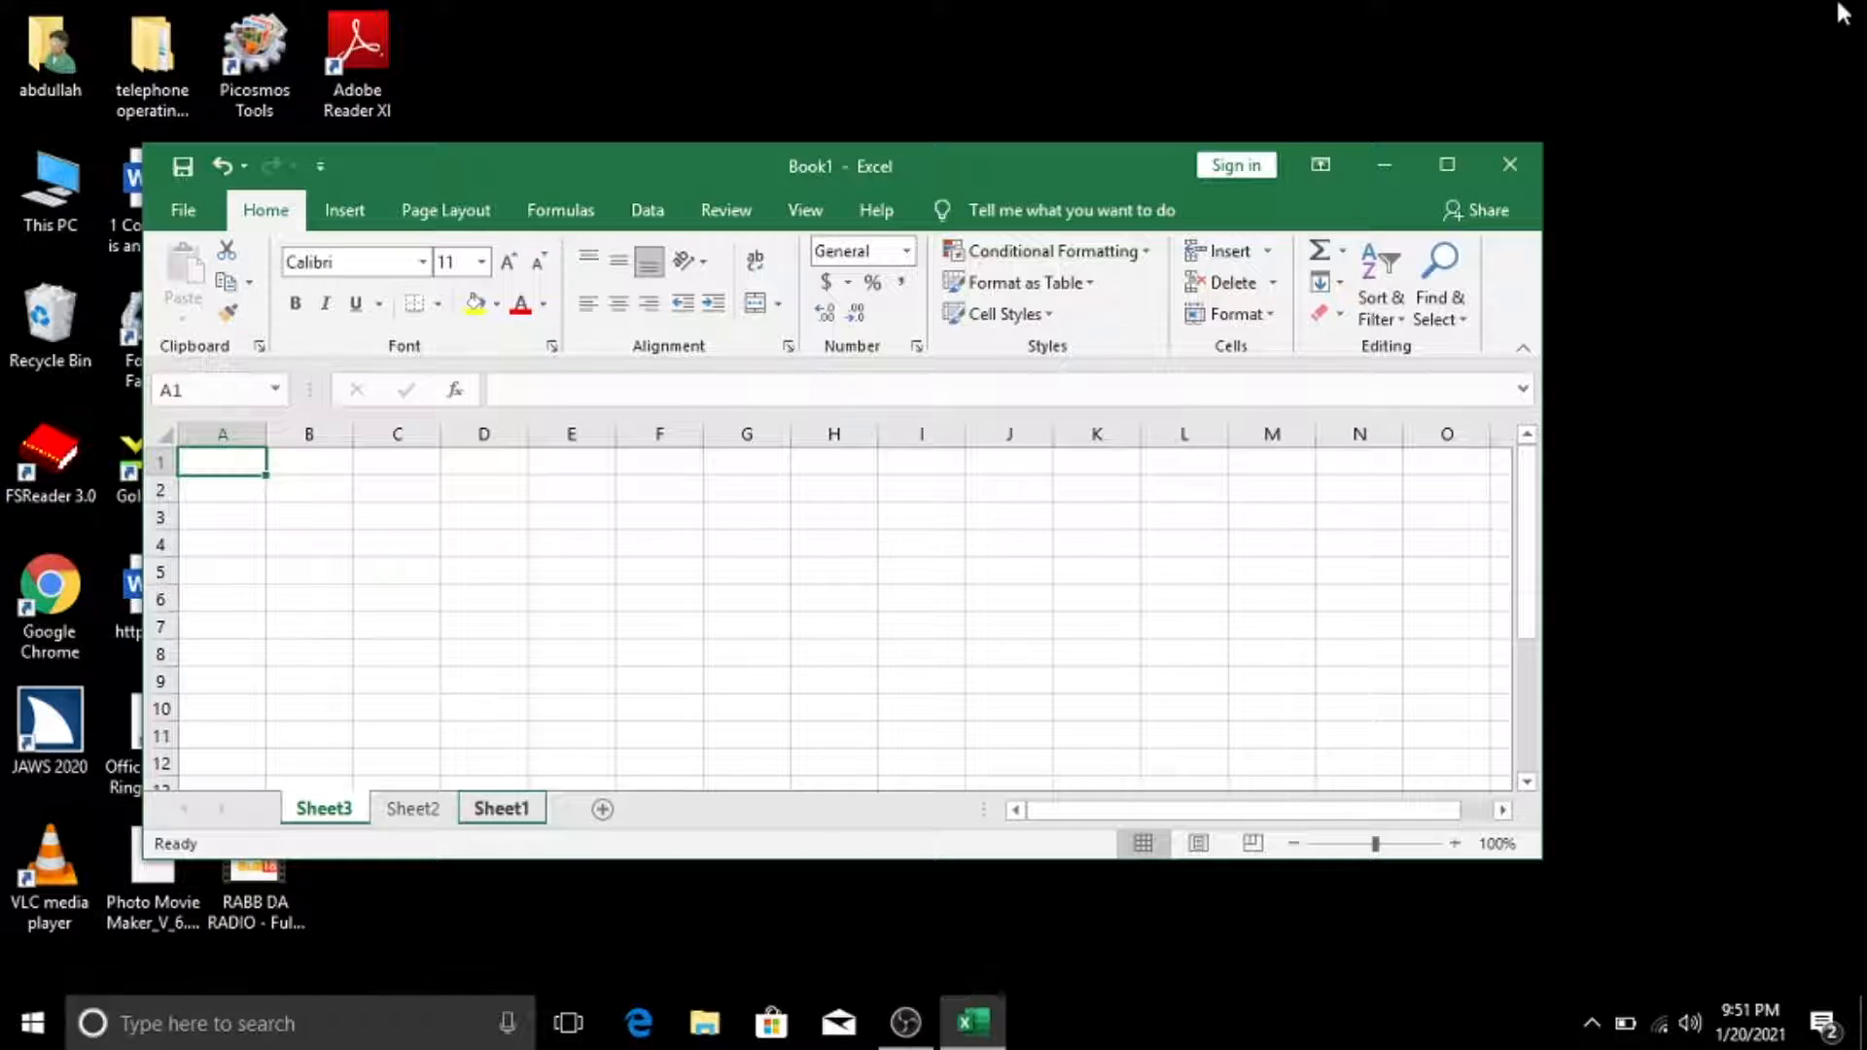
key(ctrl+Page_Up)
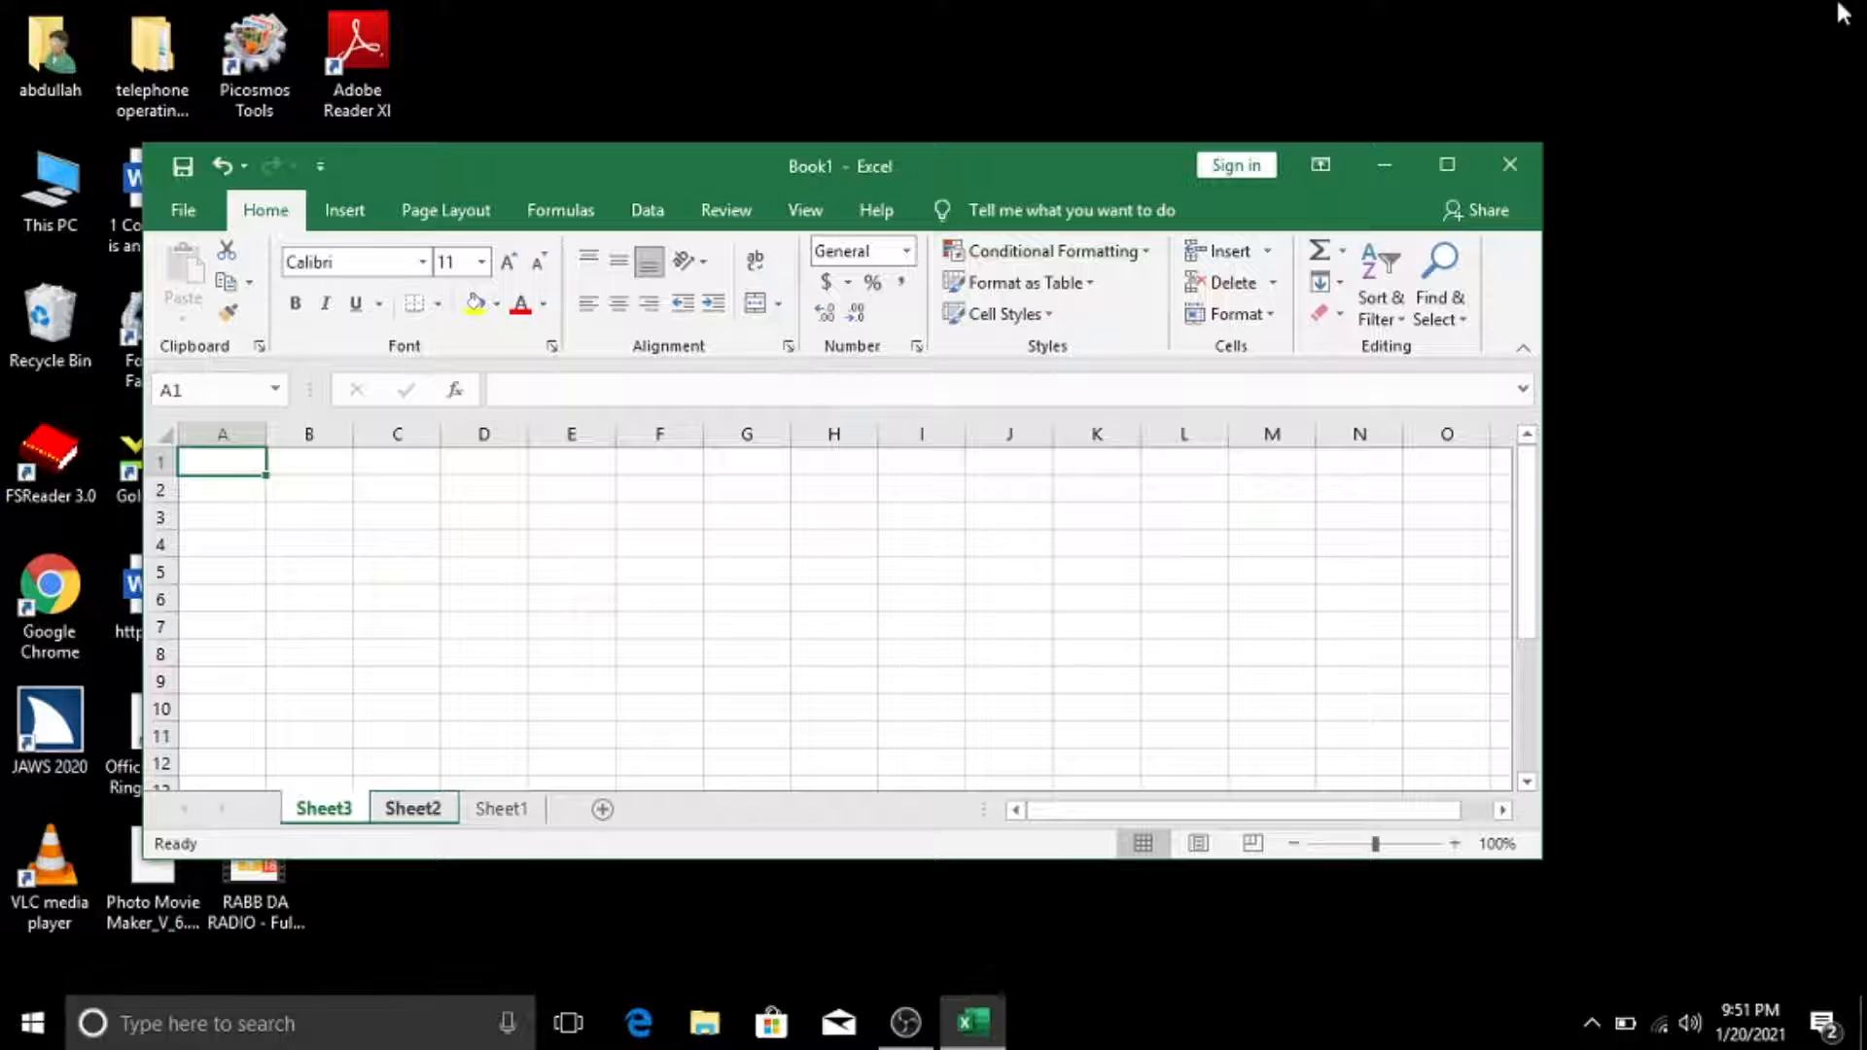
key(shift+F10)
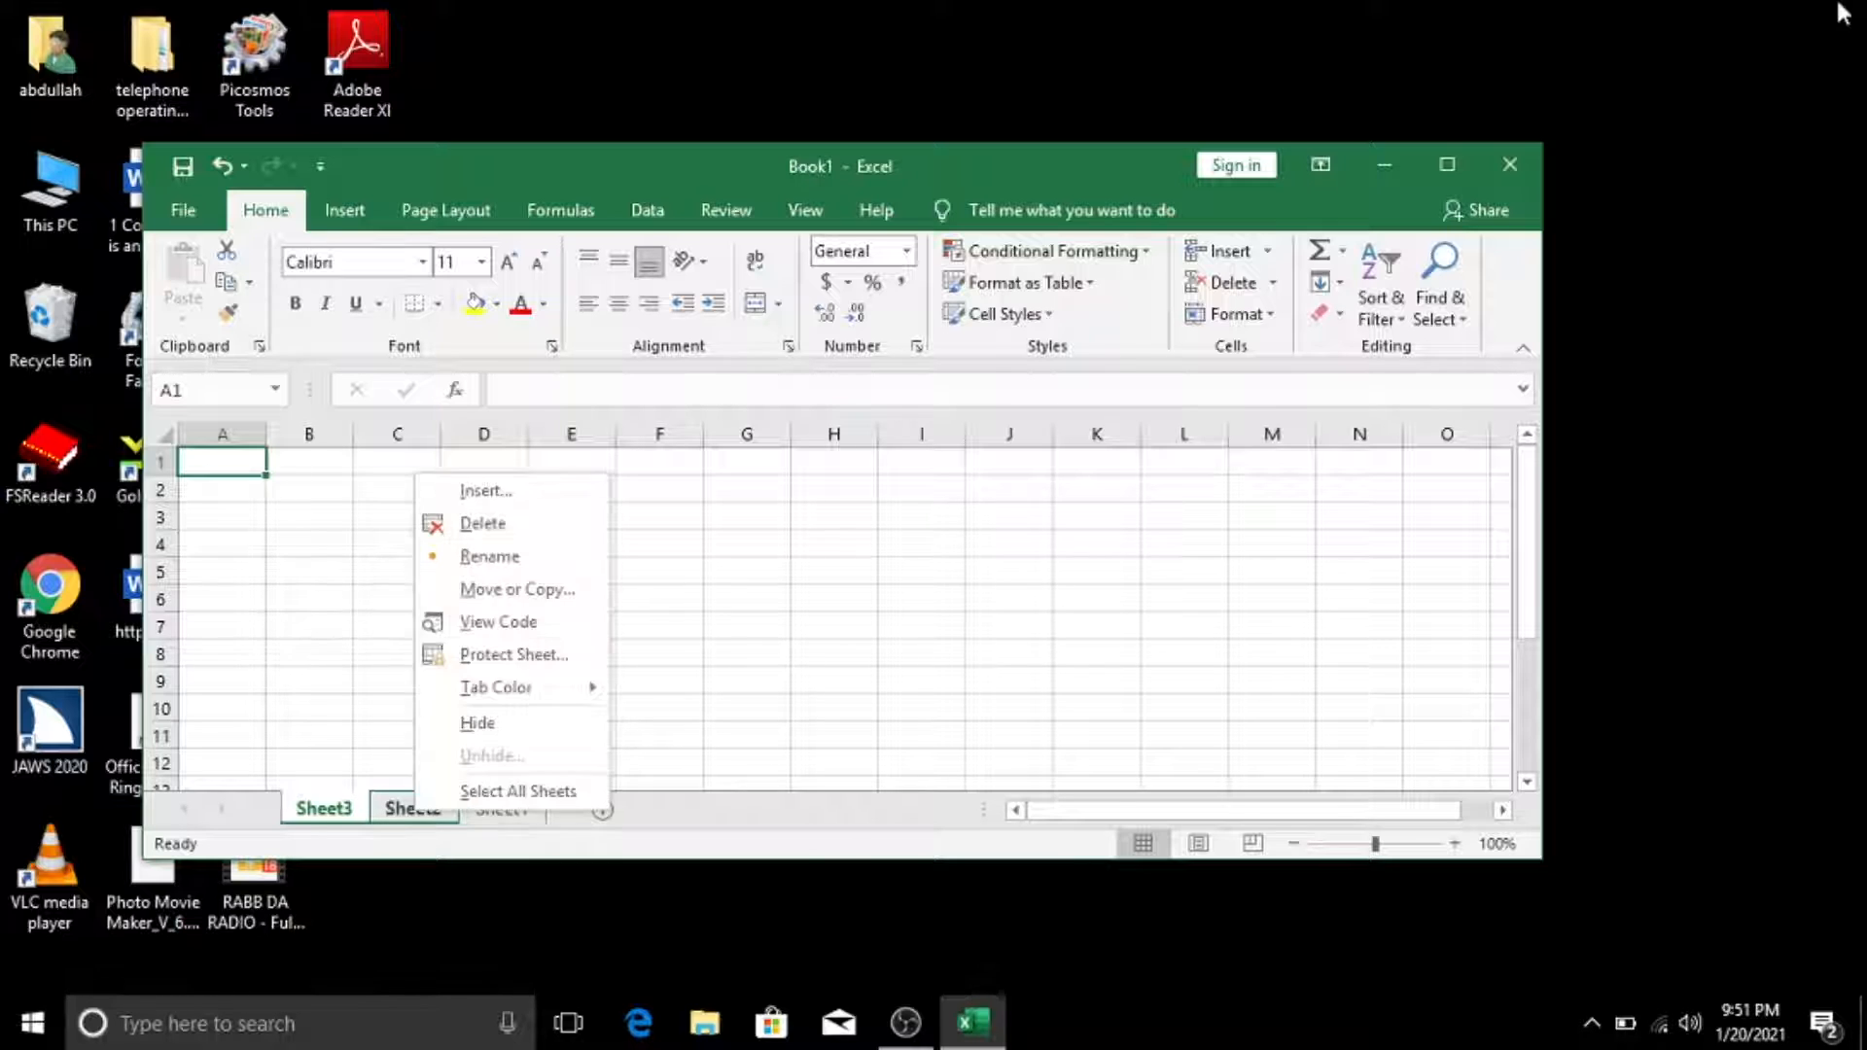
key(Down)
key(Down)
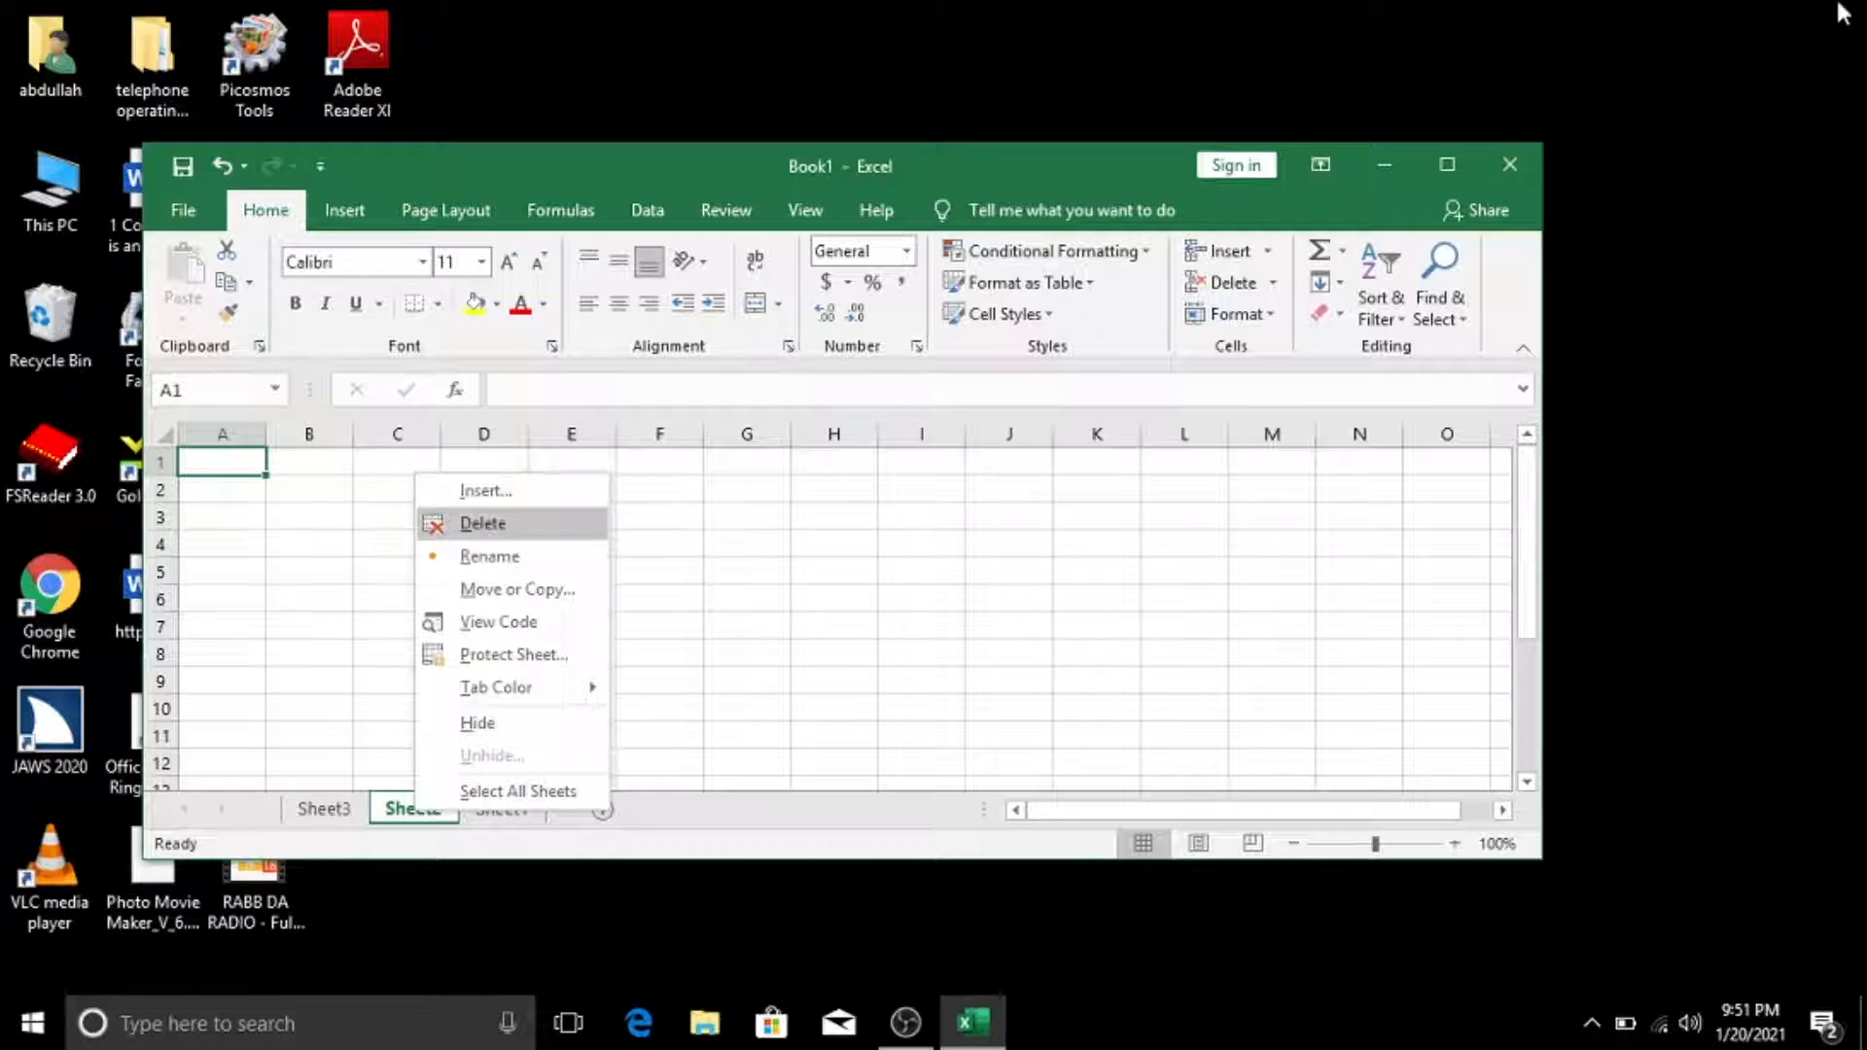
key(Return)
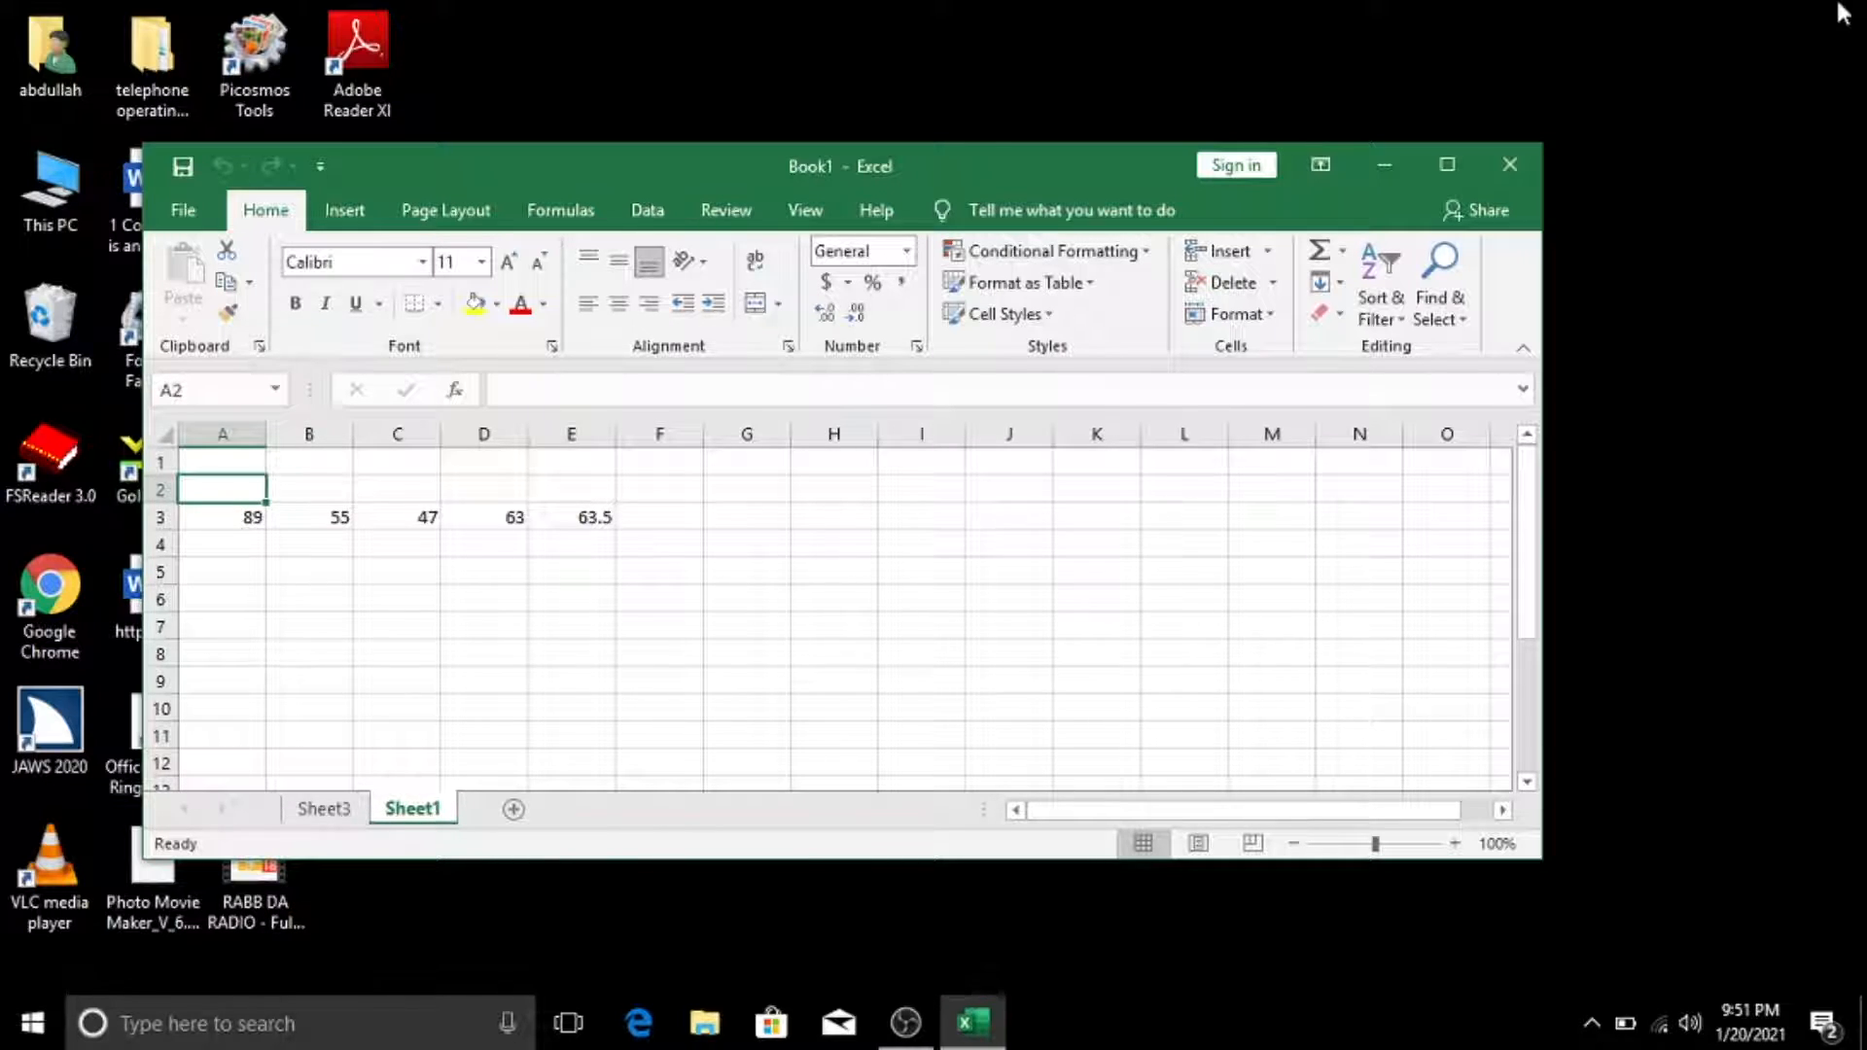
- Look through the commands available for the Sheet3 tab, from Insert down to Select All Sheets
key(Right)
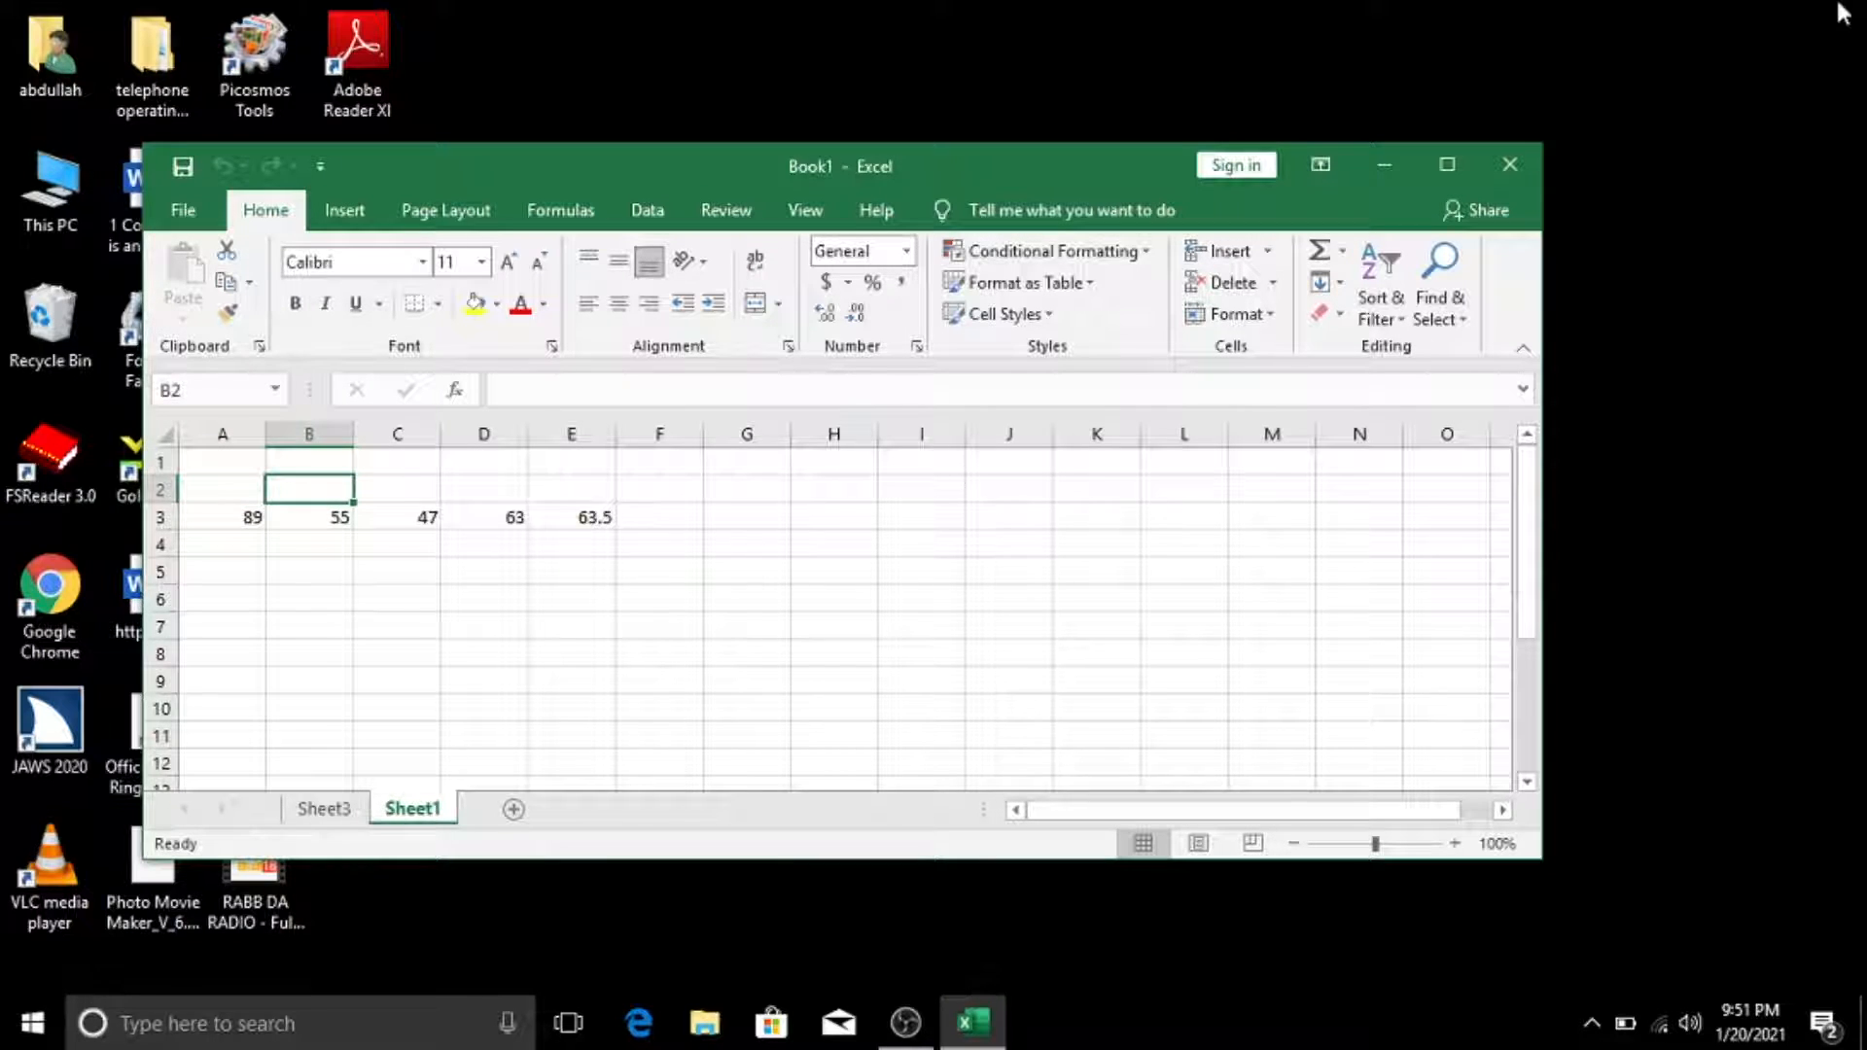
key(F6)
key(Left)
key(Right)
key(Left)
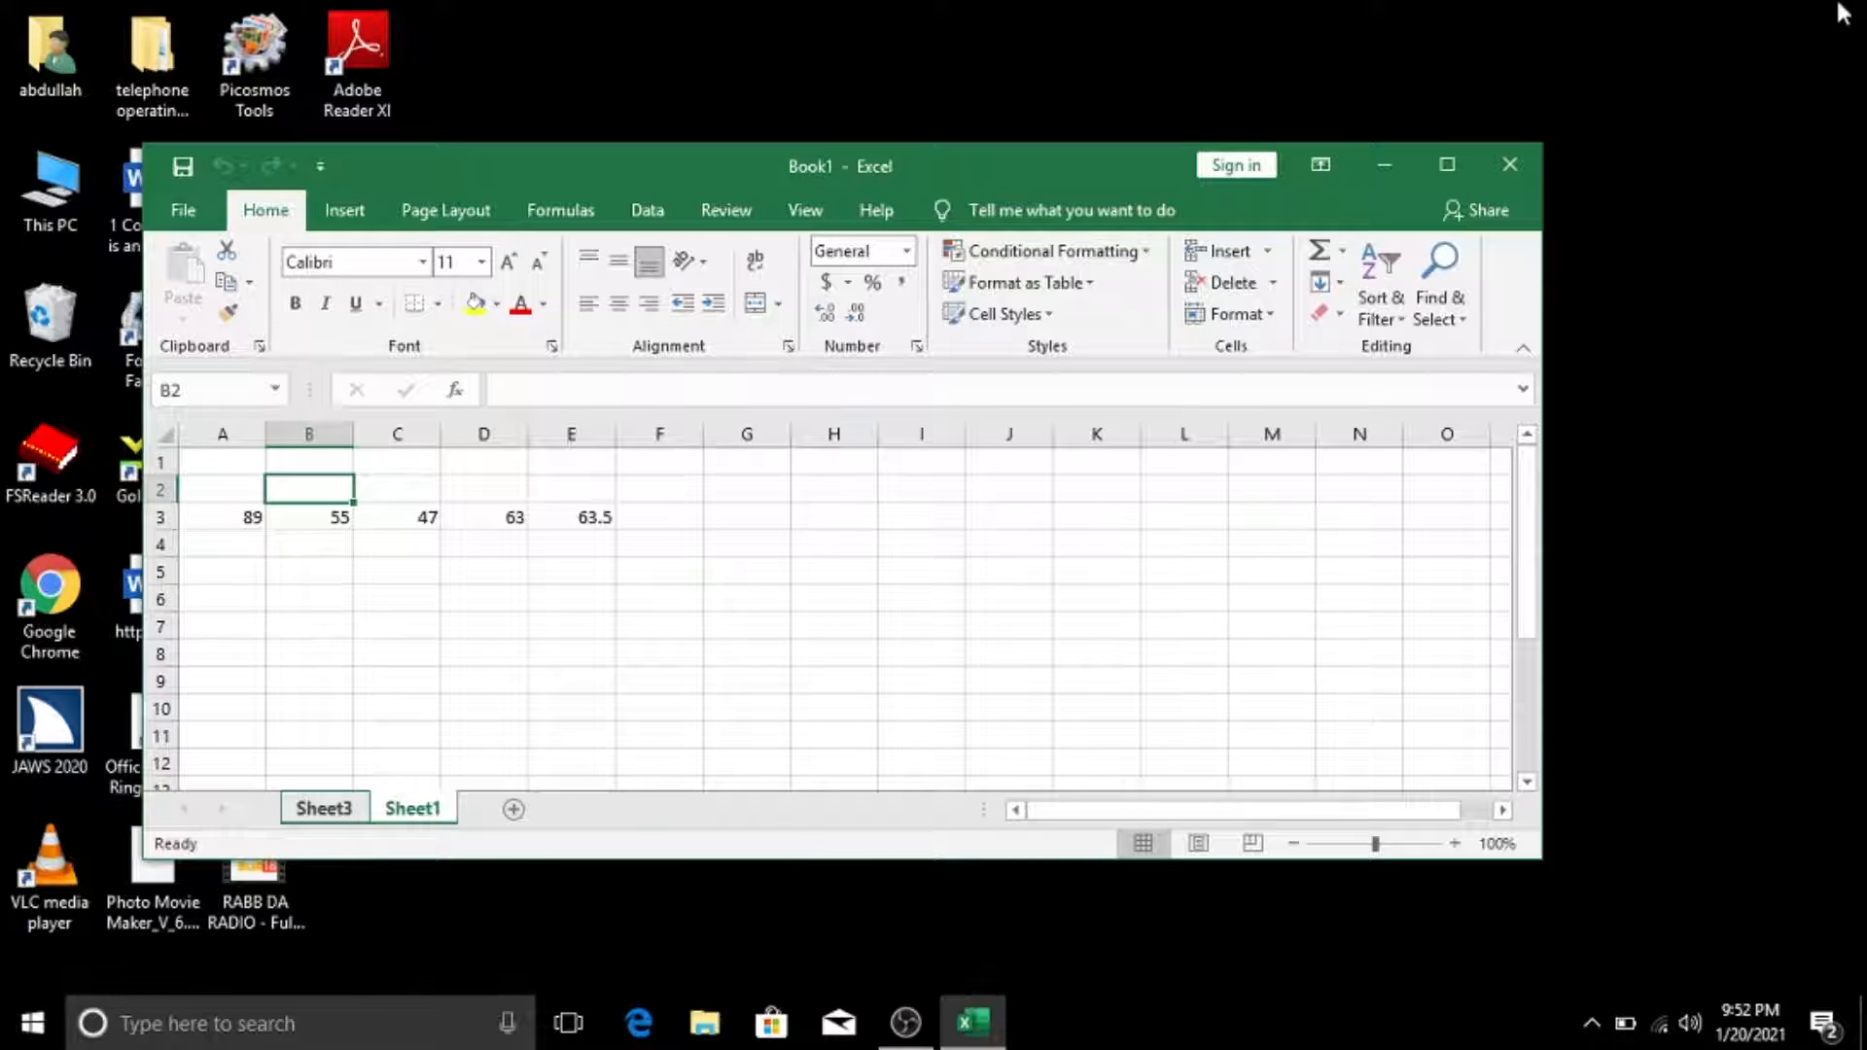
key(shift+F10)
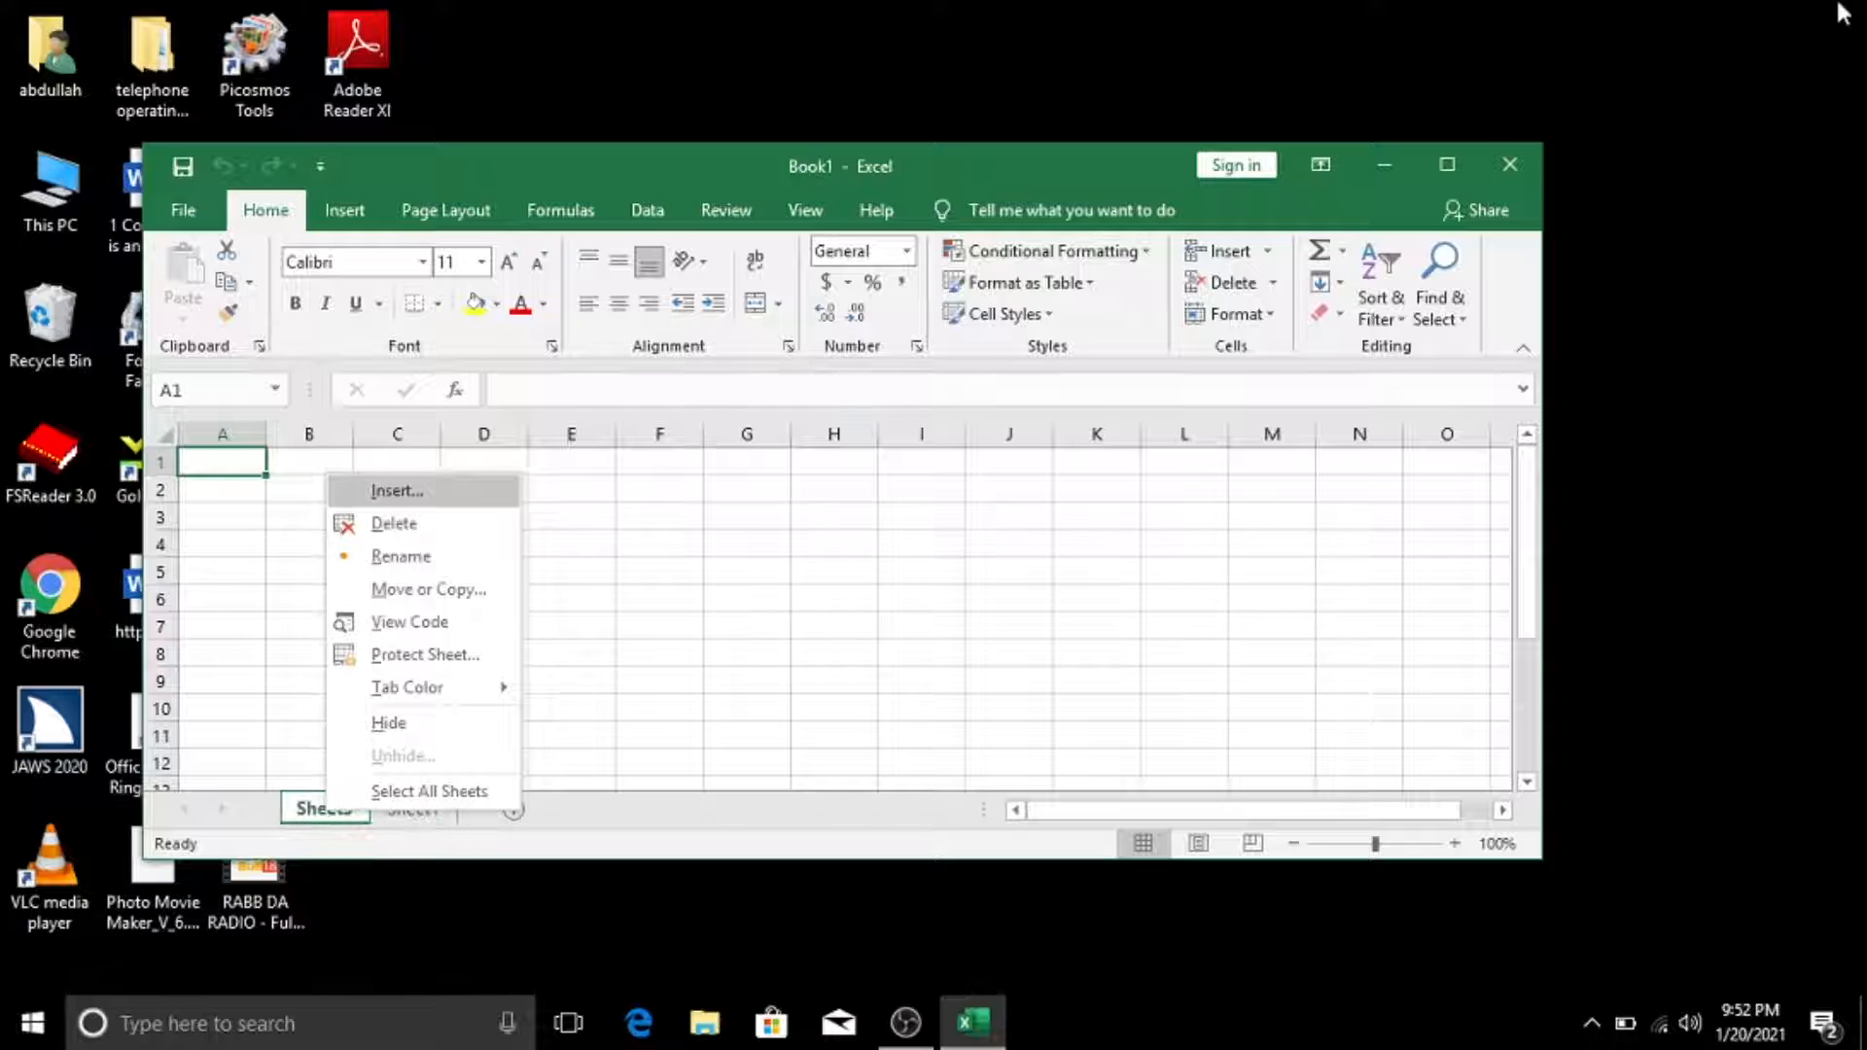
key(Down)
key(Down)
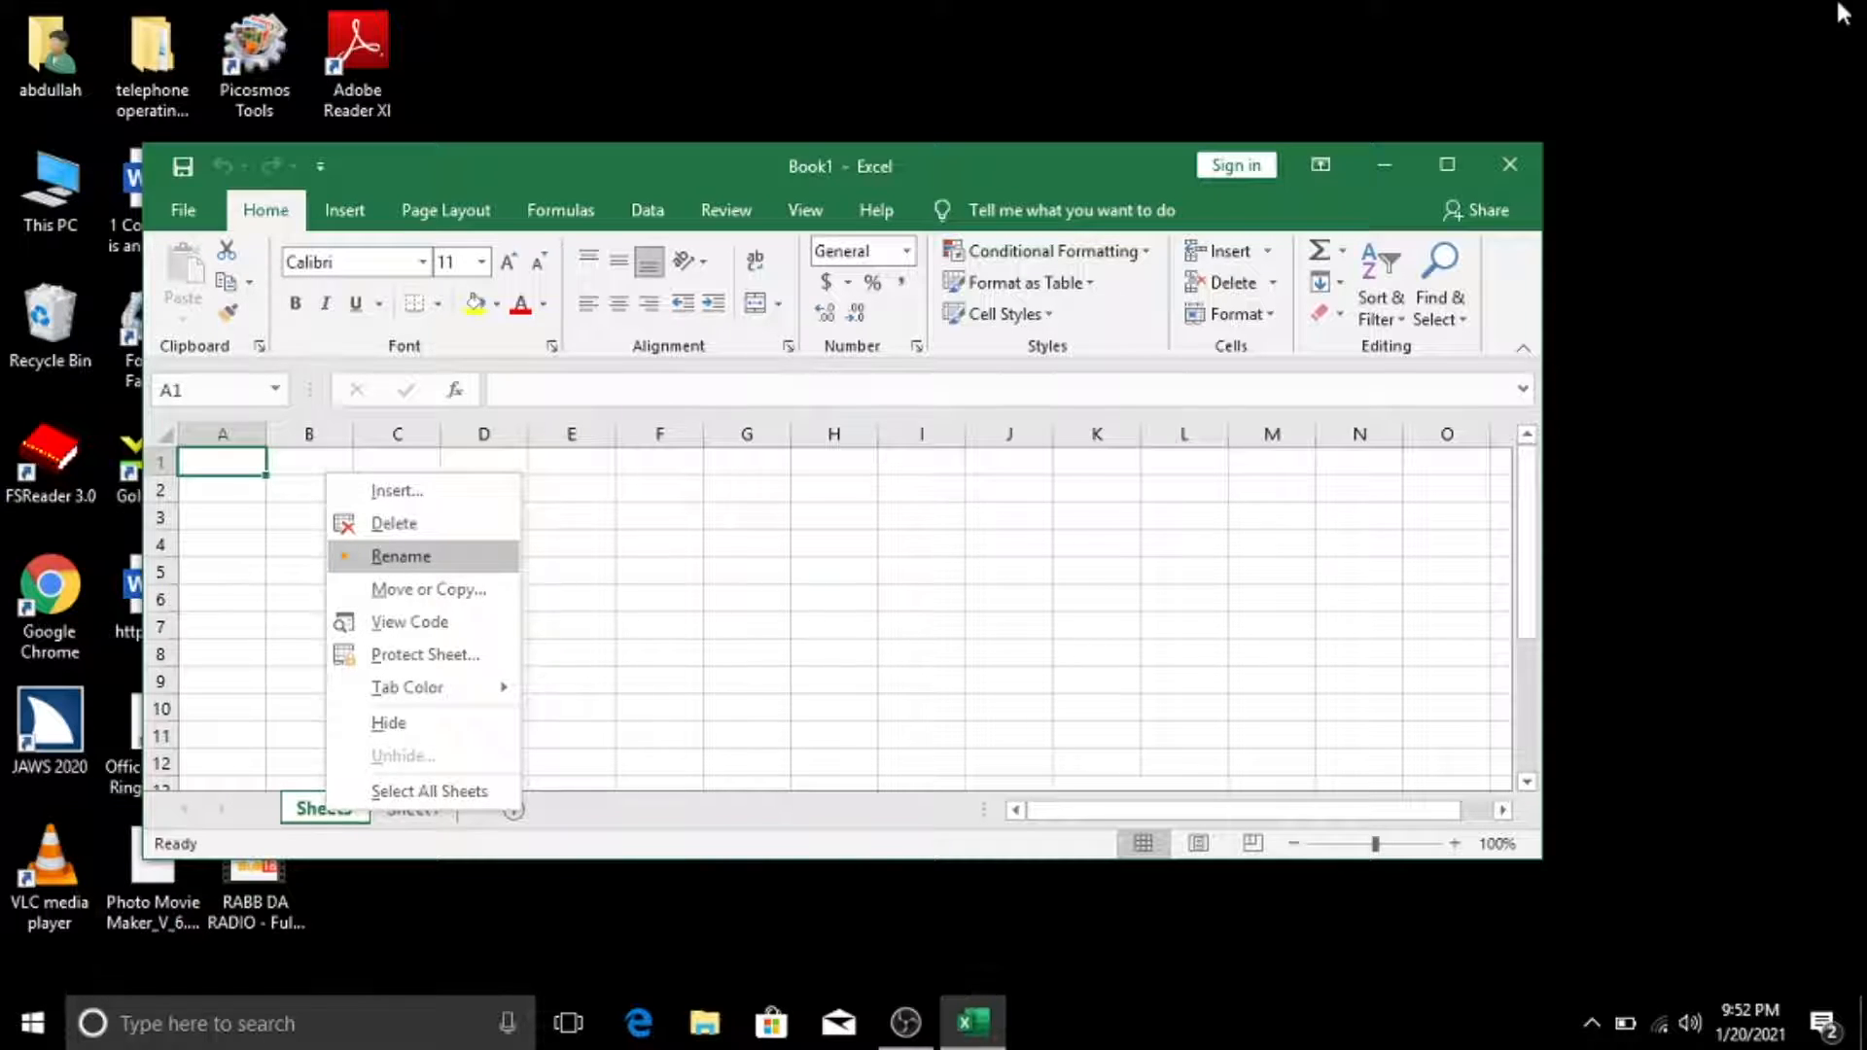
key(Down)
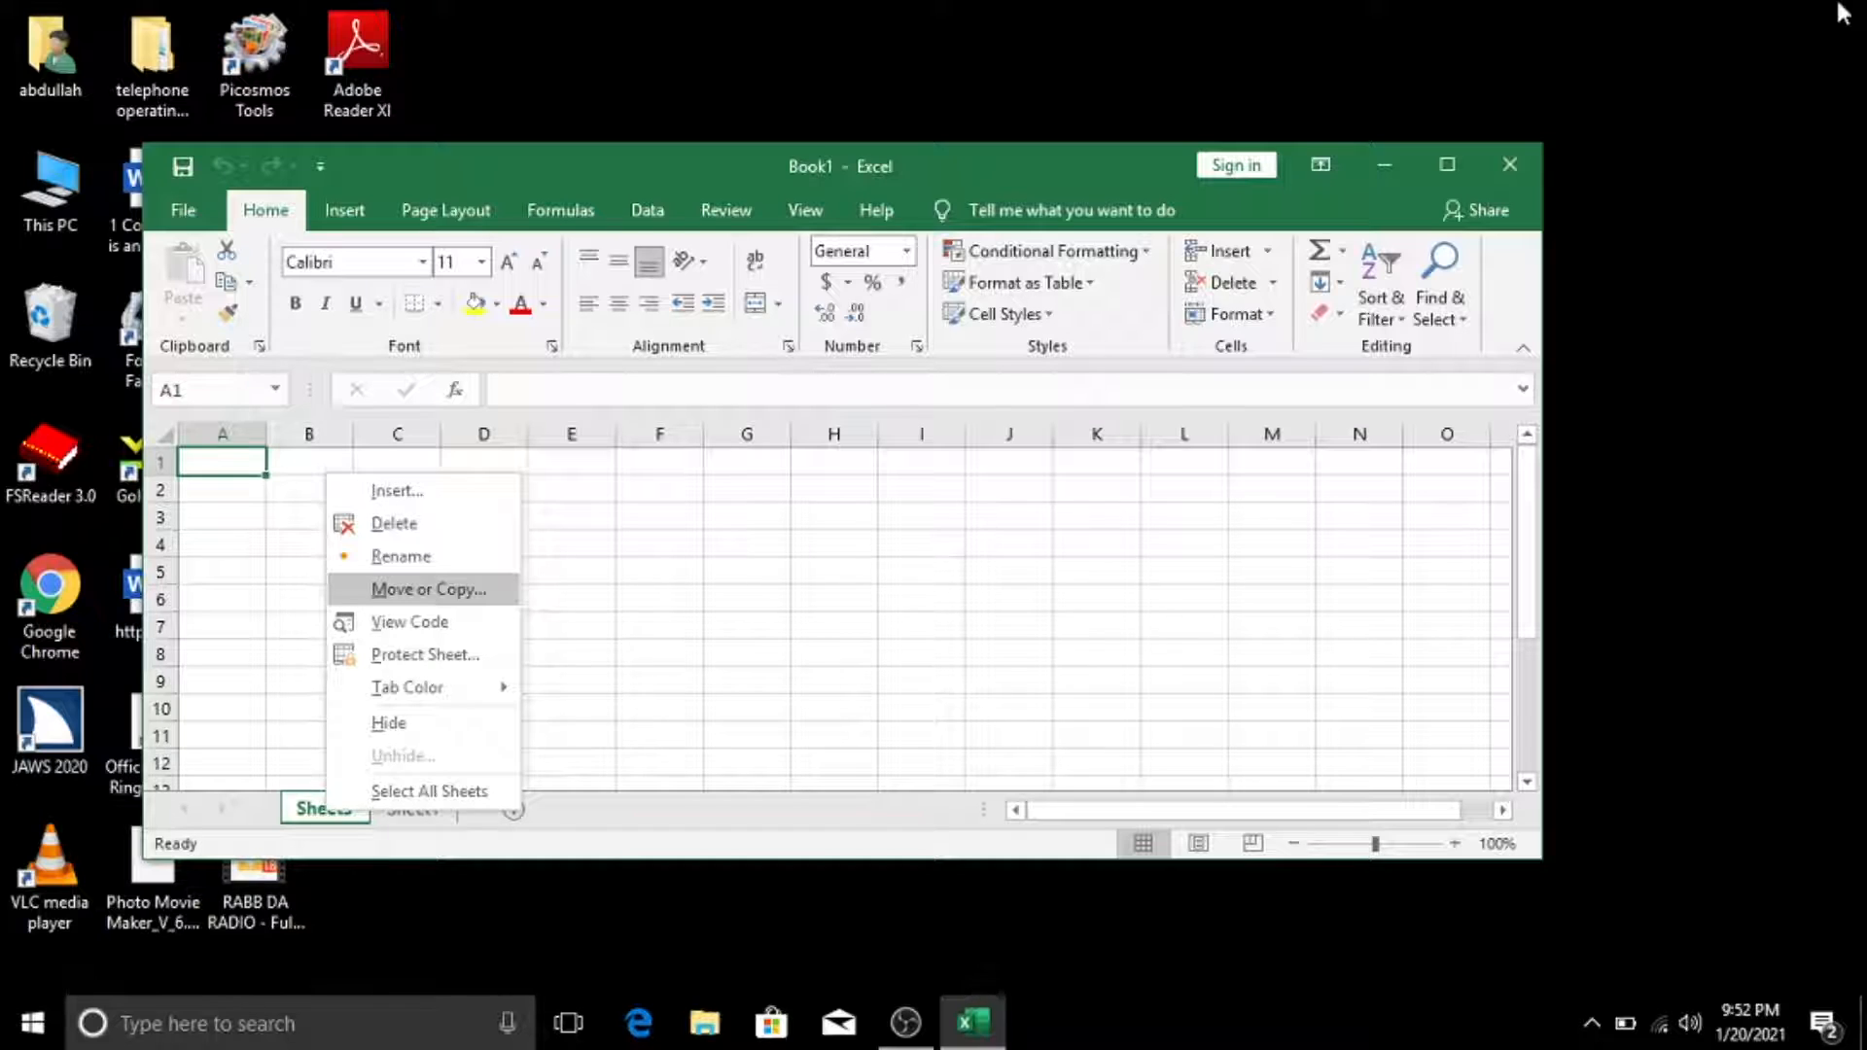
key(Down)
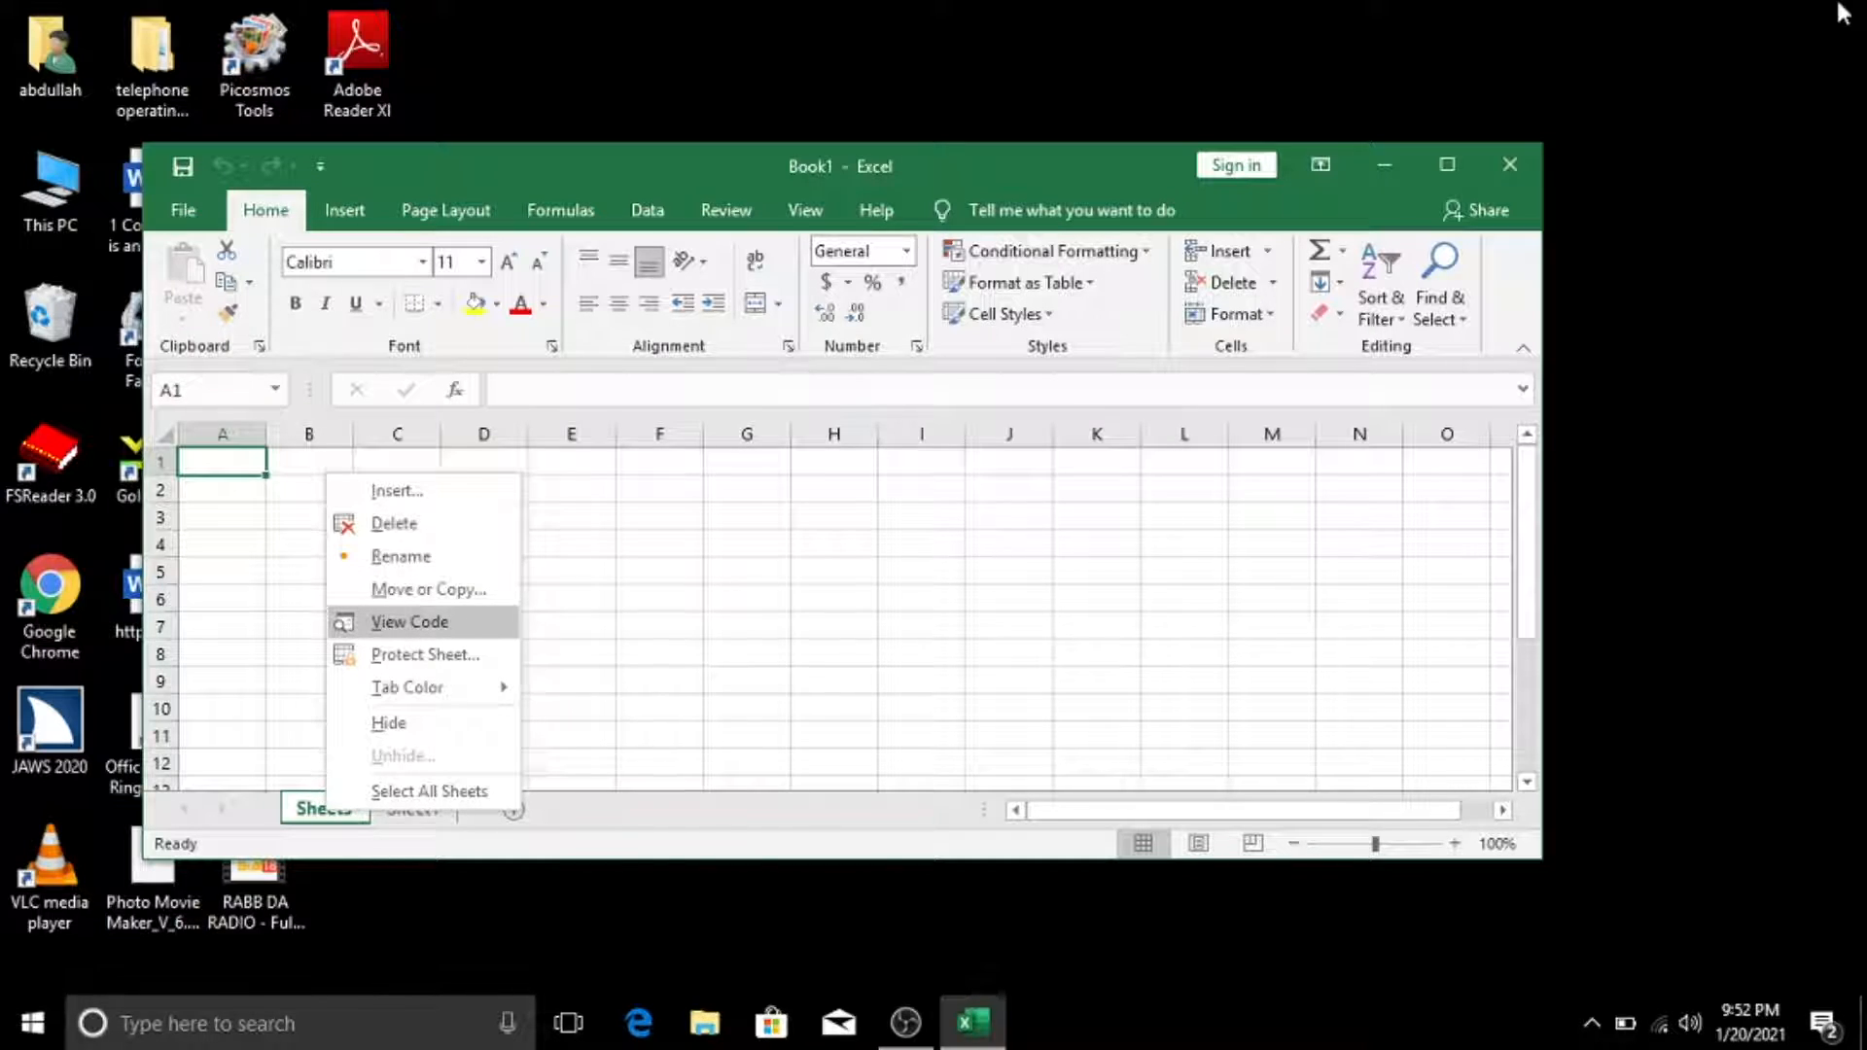
key(Down)
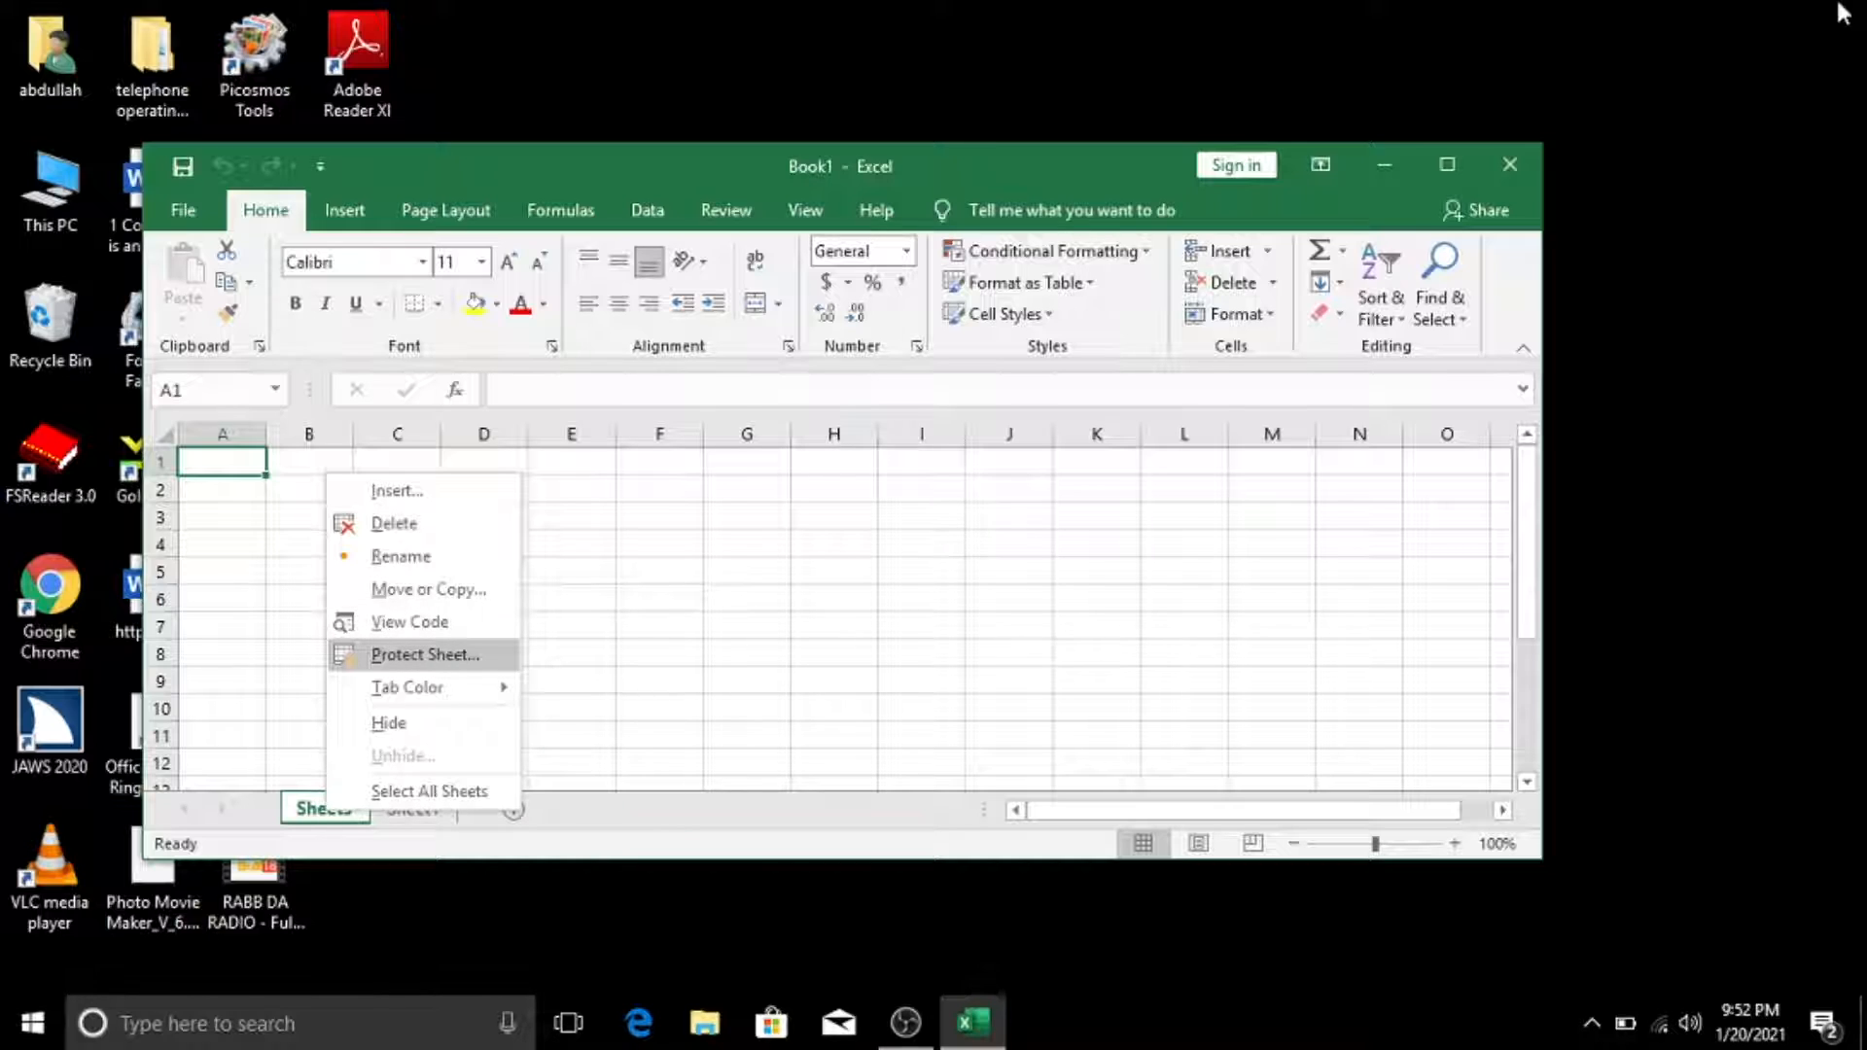
key(Down)
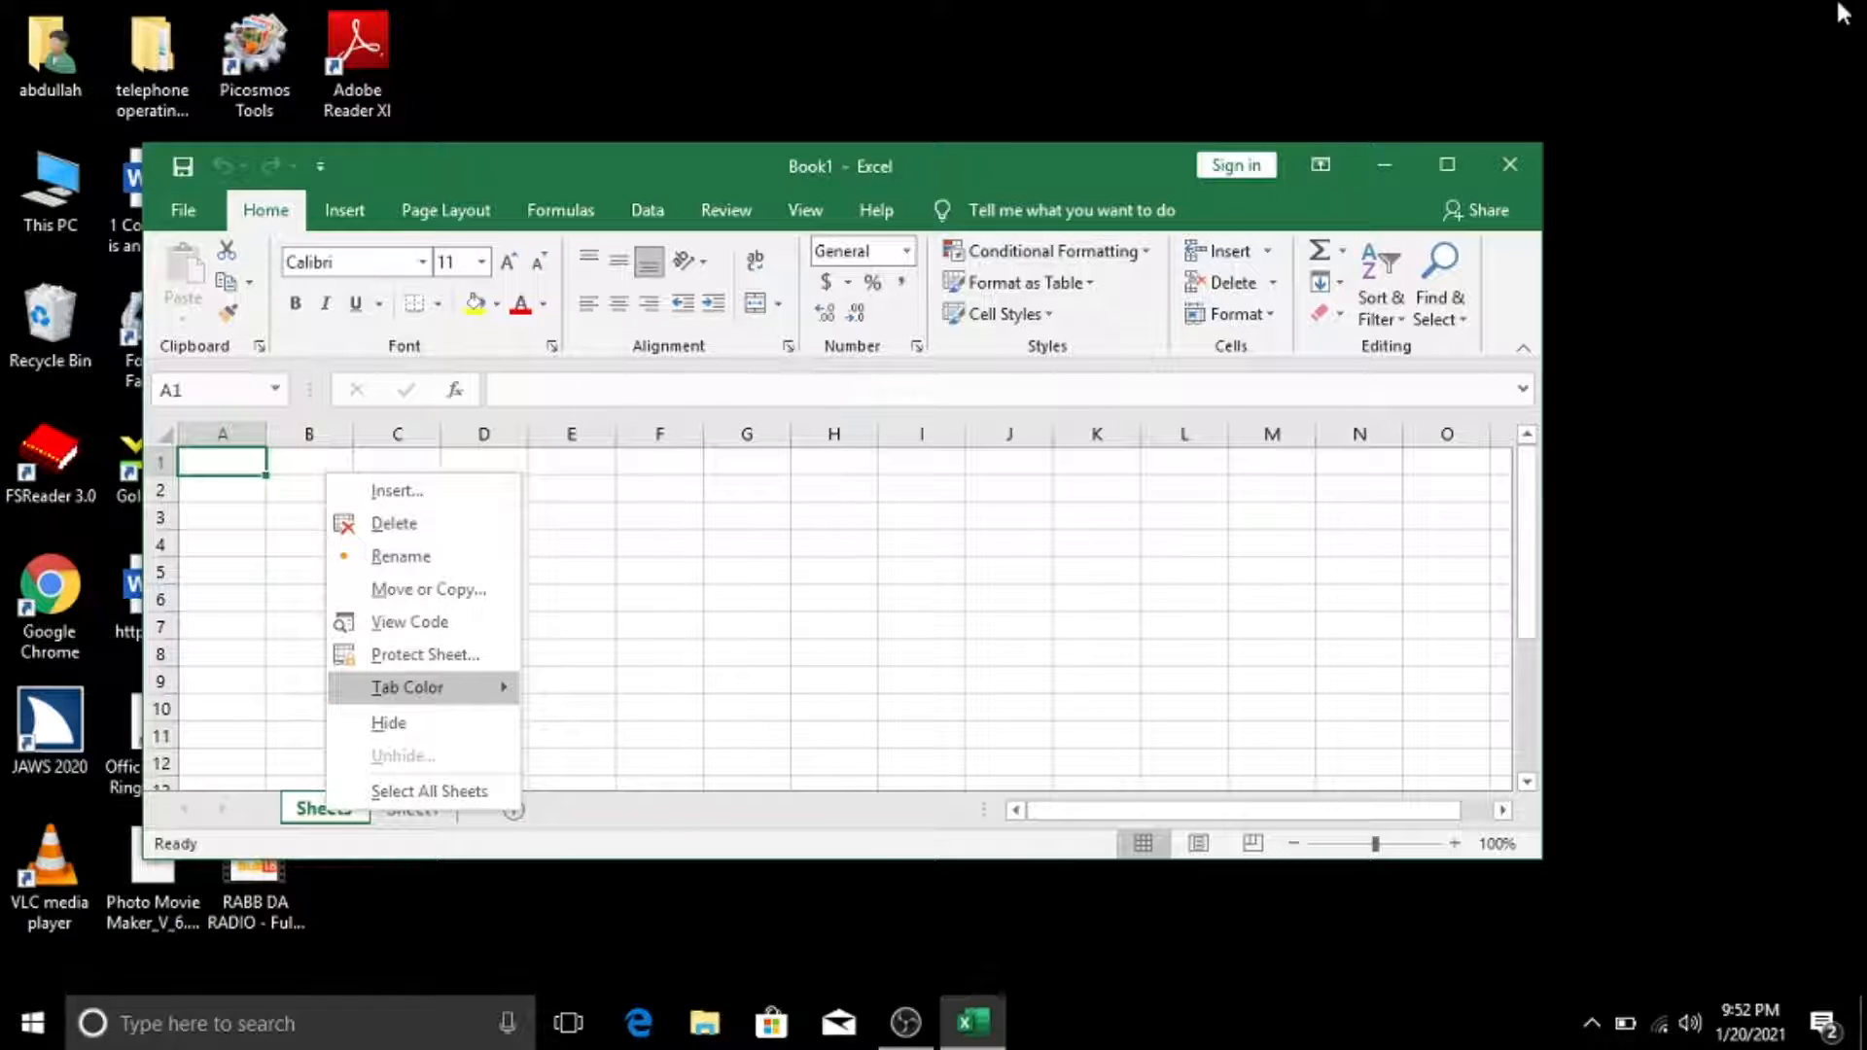
key(Down)
key(Down)
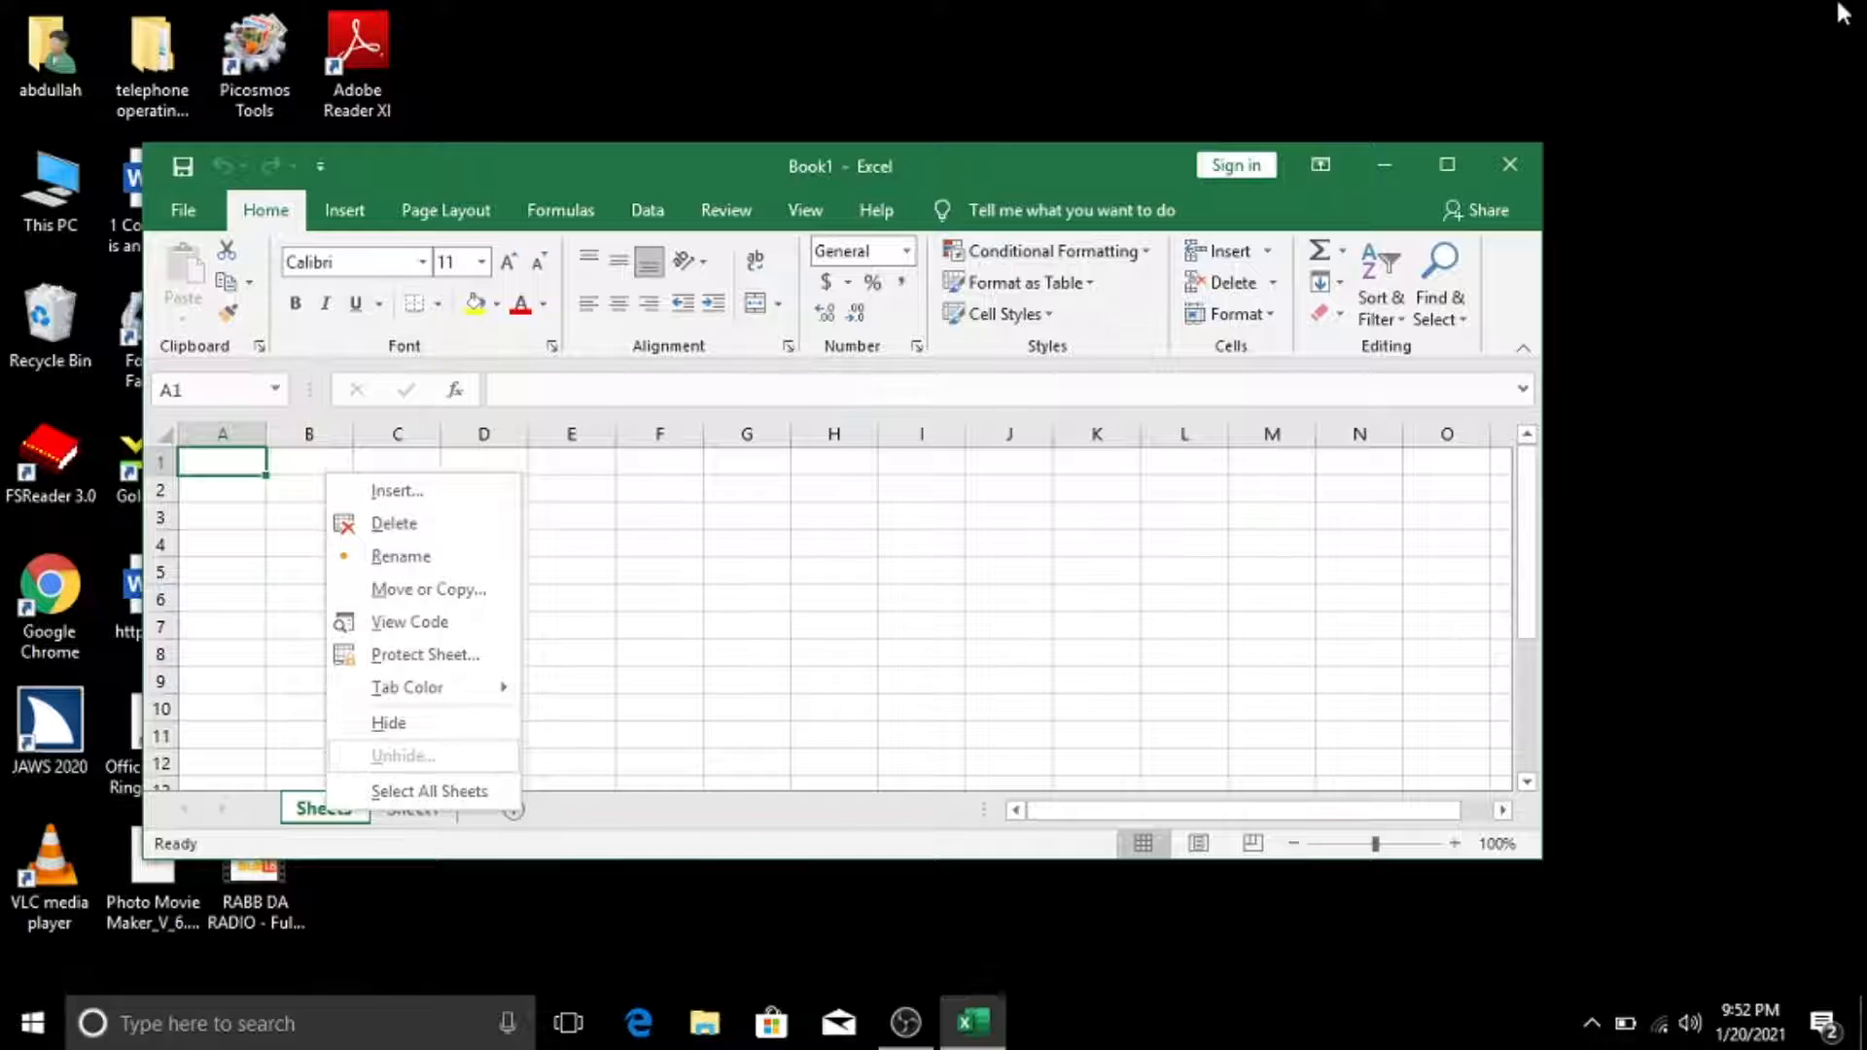
key(Down)
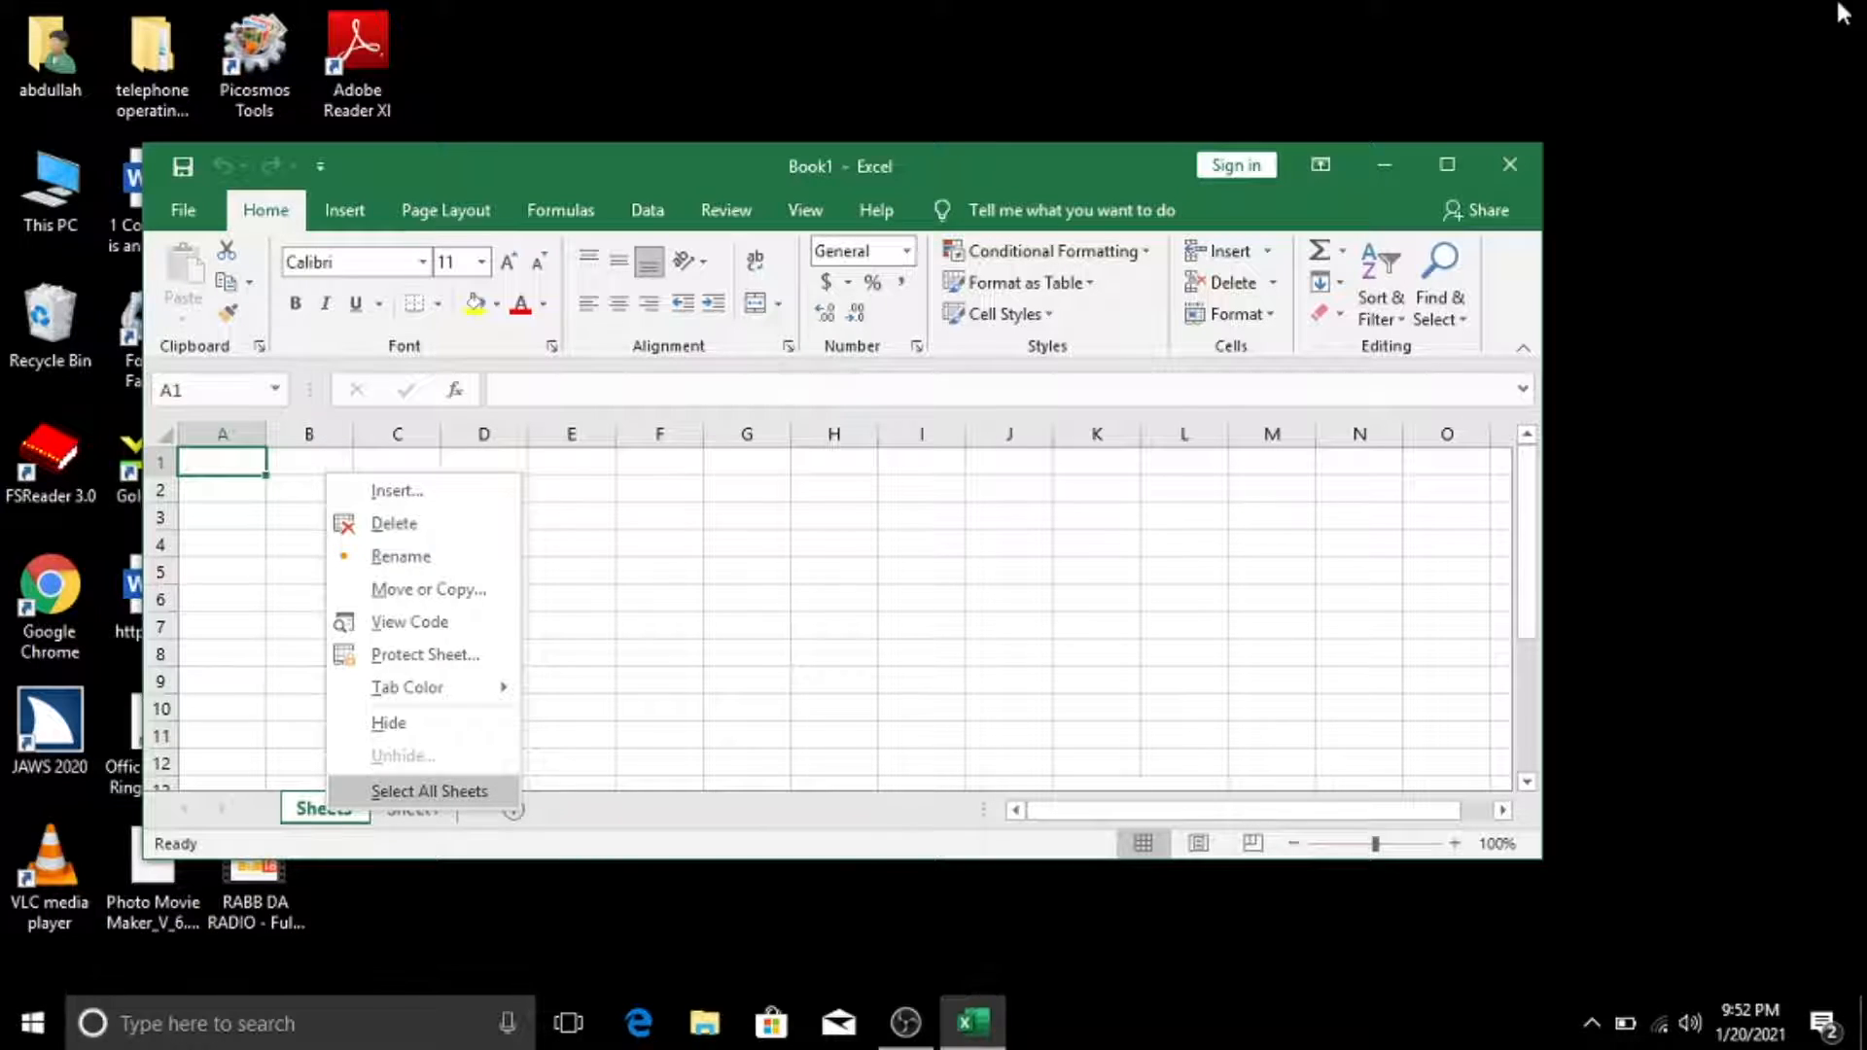
- Delete the worksheet Sheet3 and select cell B3 on Sheet1
key(Down)
key(Down)
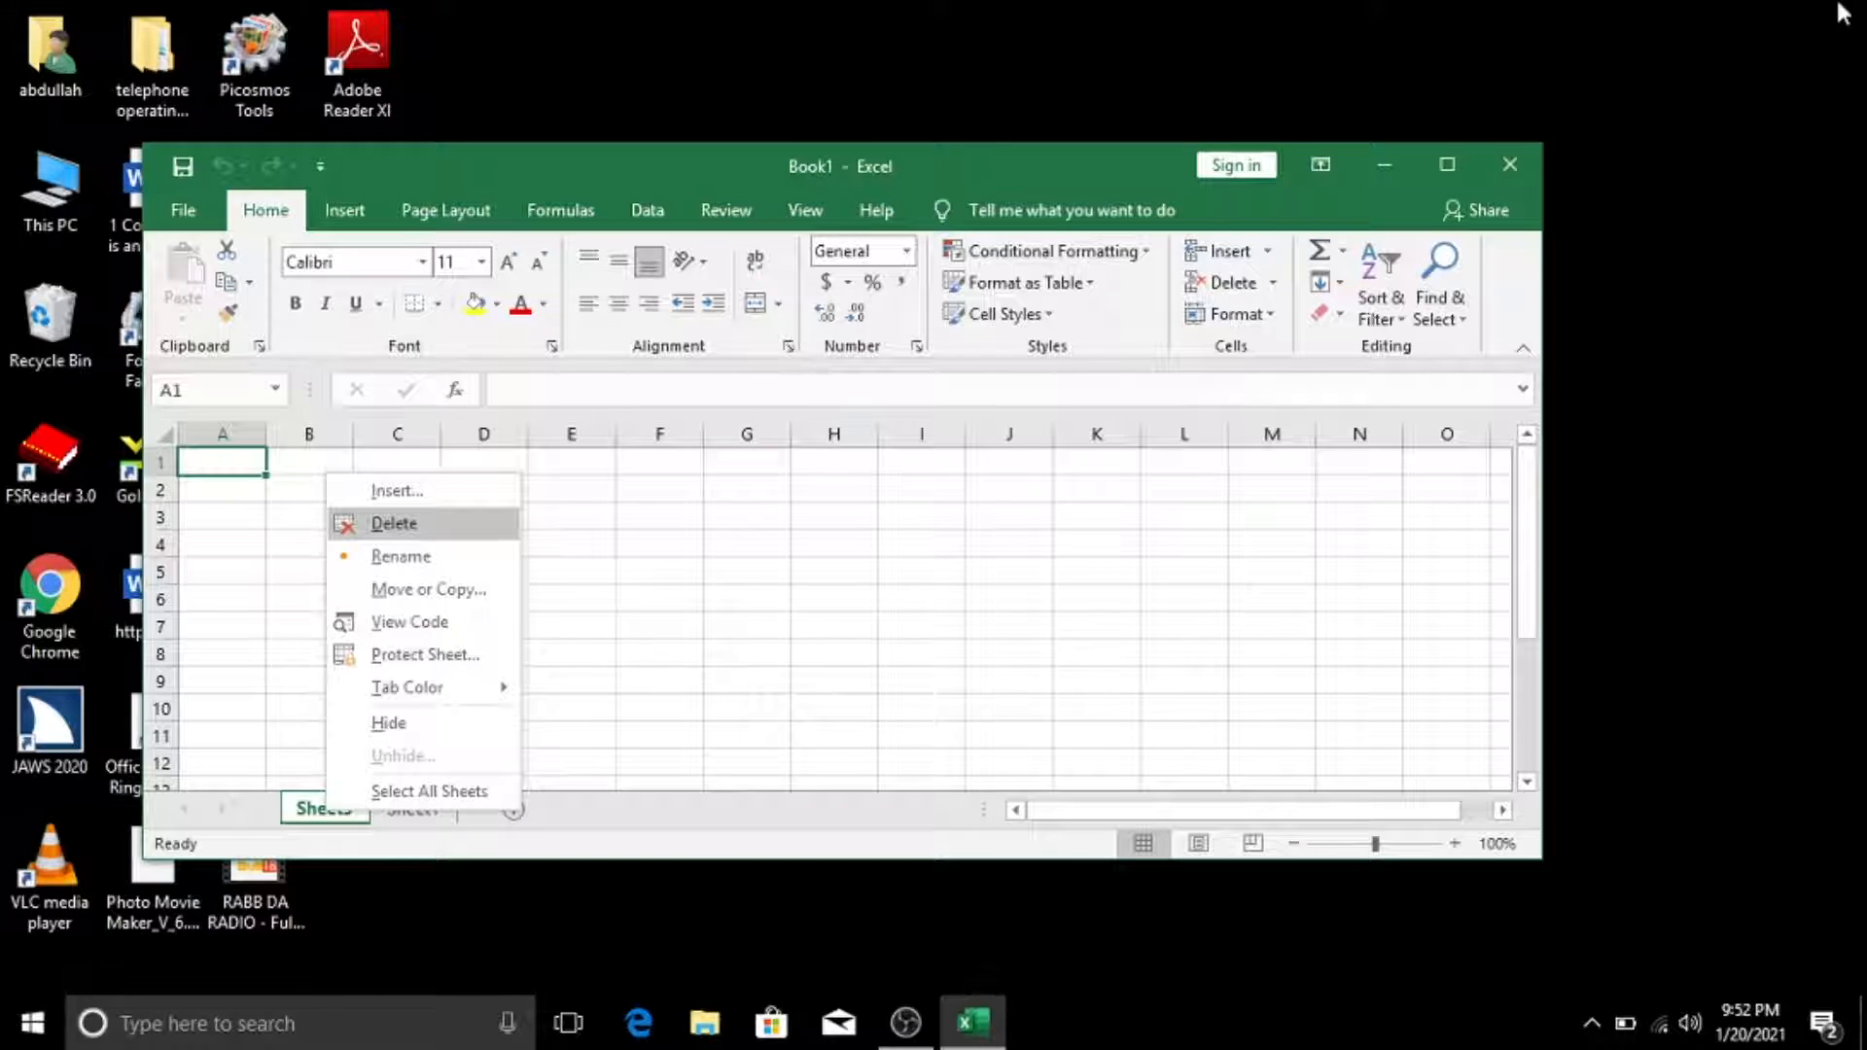
key(Up)
key(Down)
key(Return)
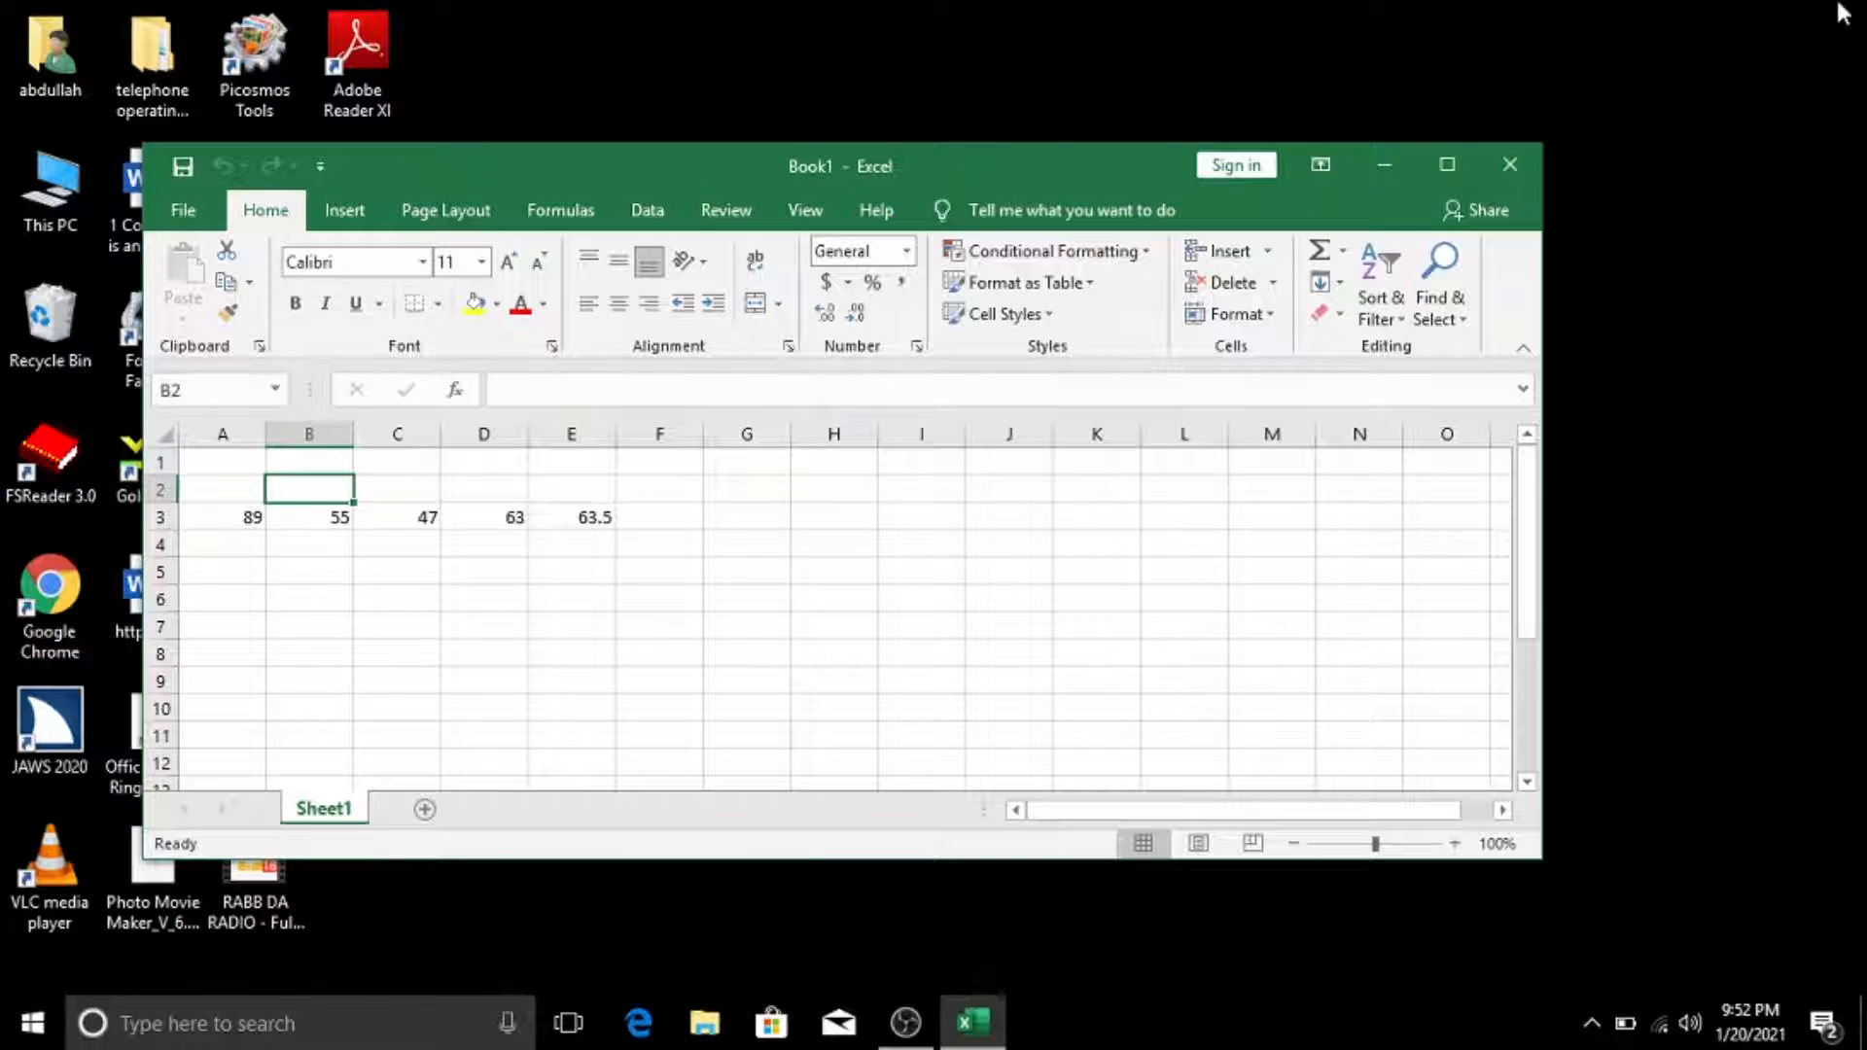
key(Down)
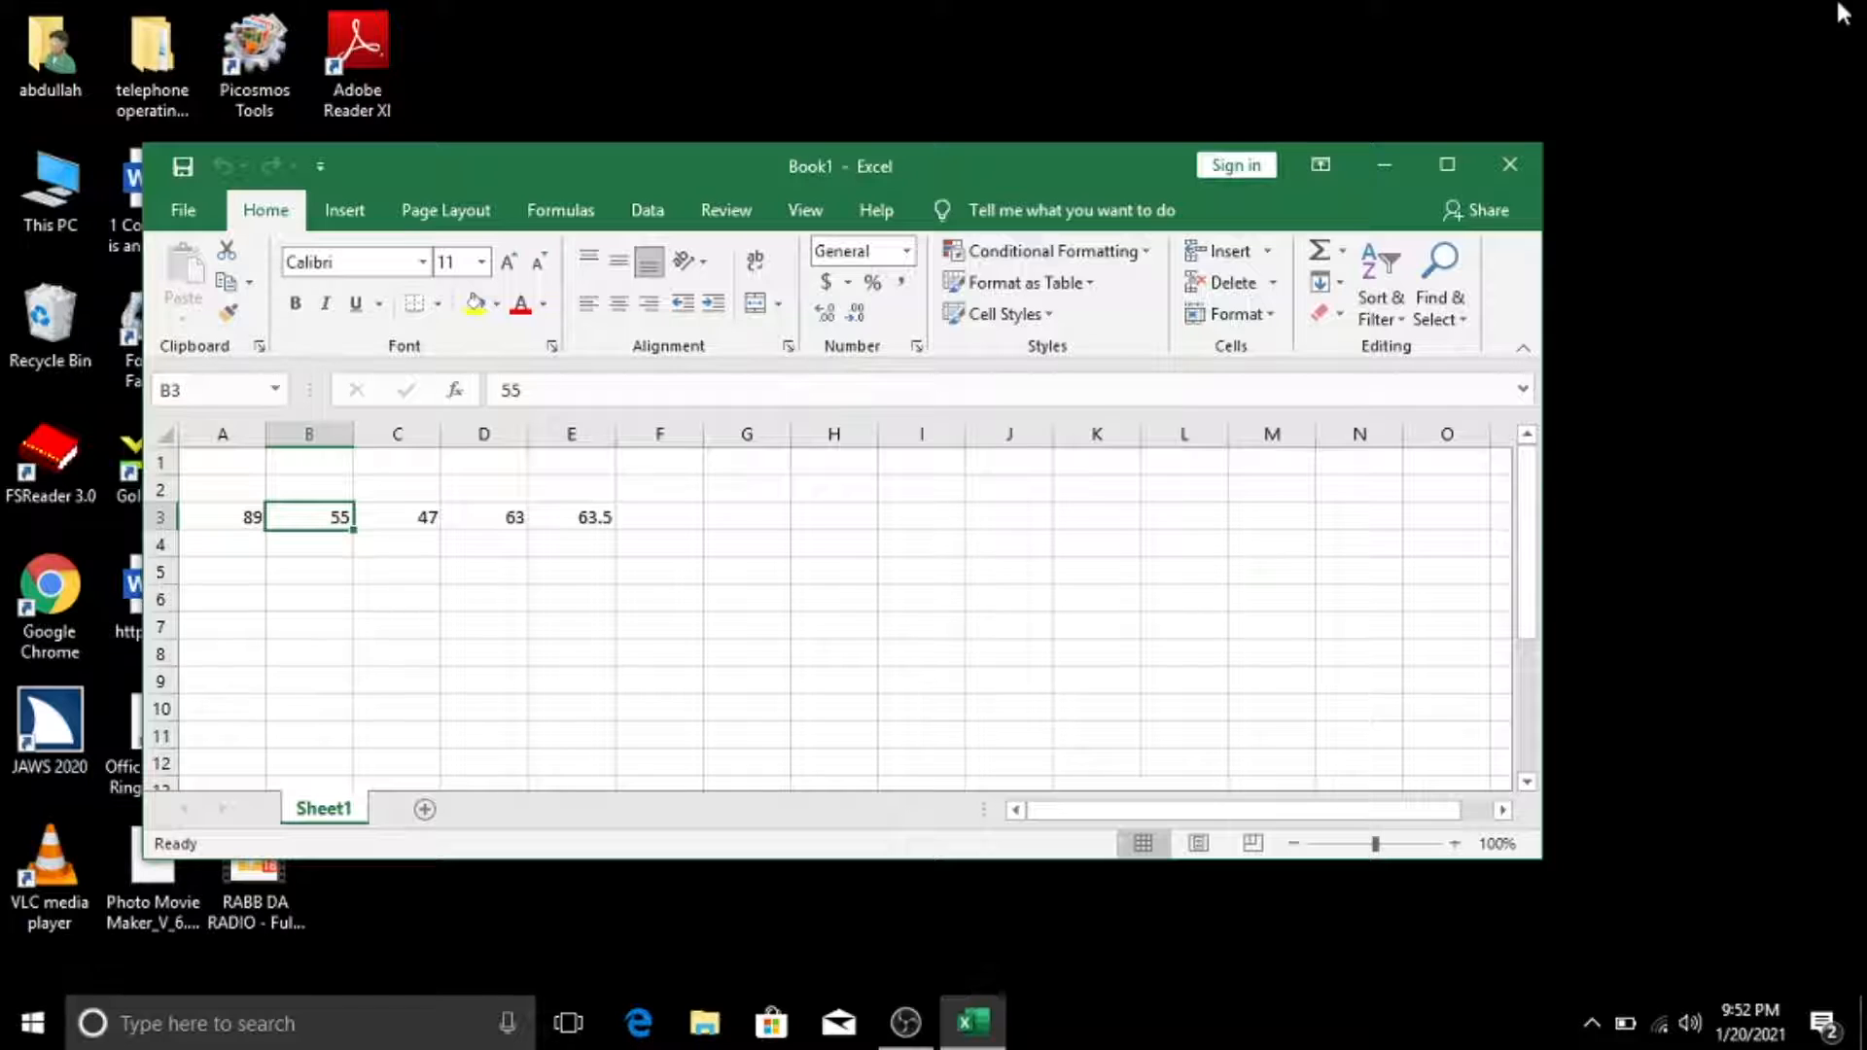
key(F6)
key(Escape)
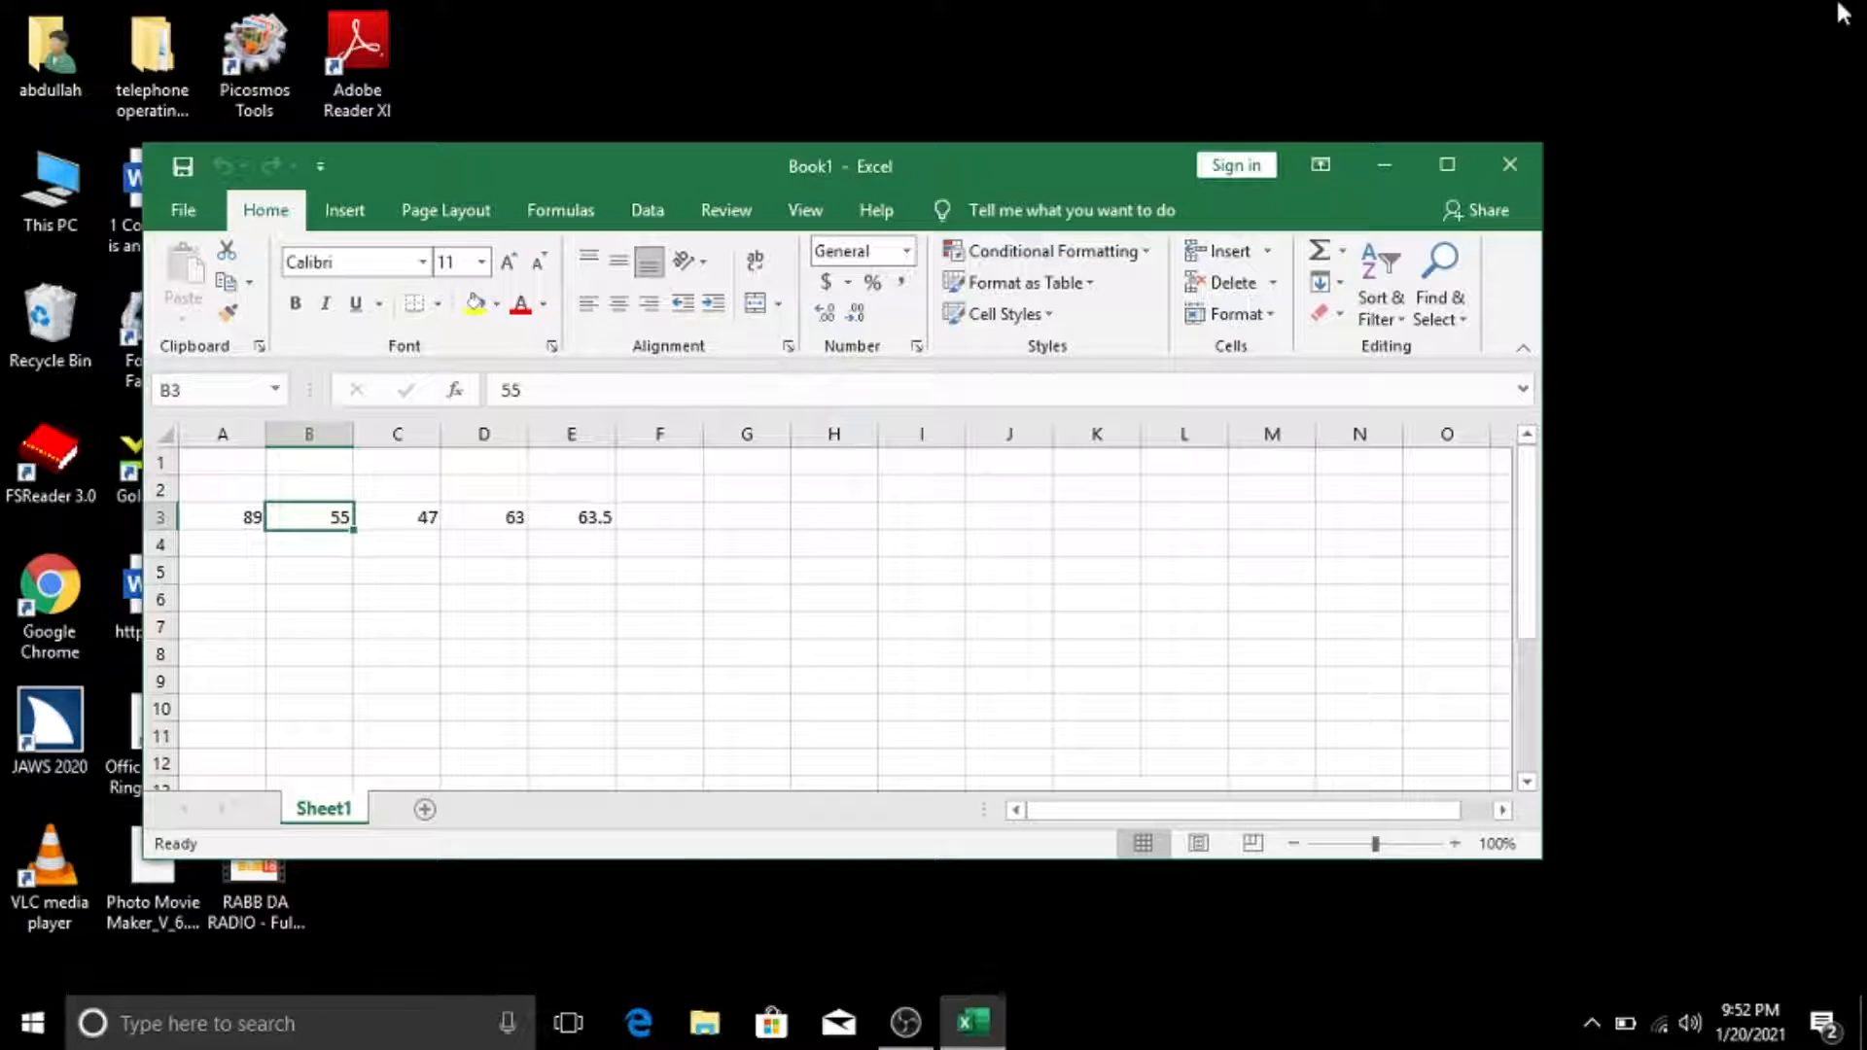